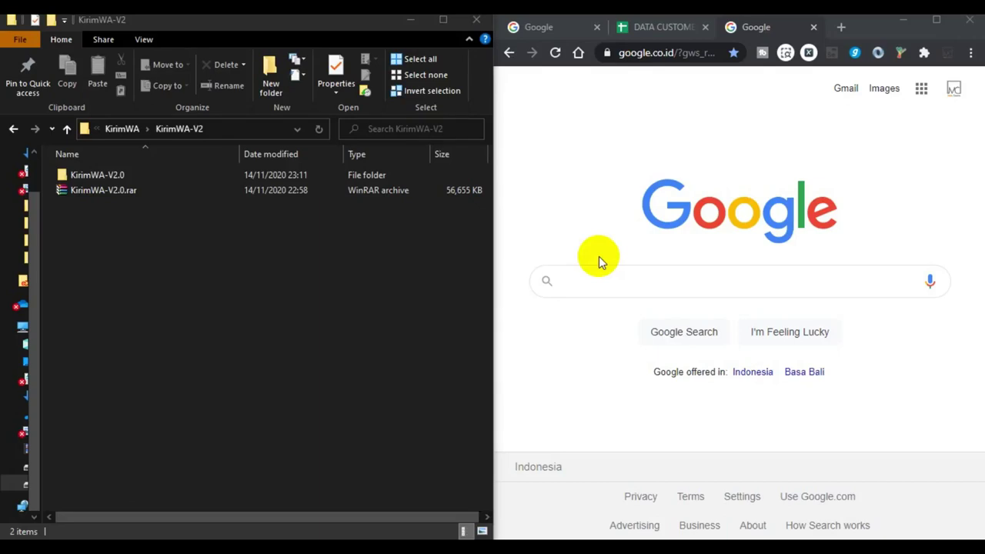
# Open the KirimWA-V2.0 folder in File Explorer and select Readme.txt.
pyautogui.click(407, 270)
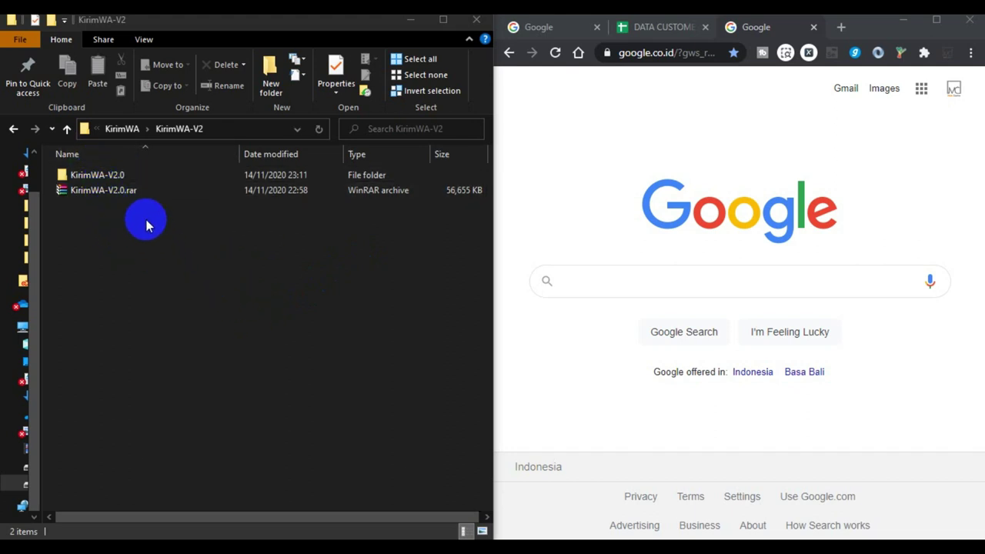
pyautogui.doubleClick(117, 178)
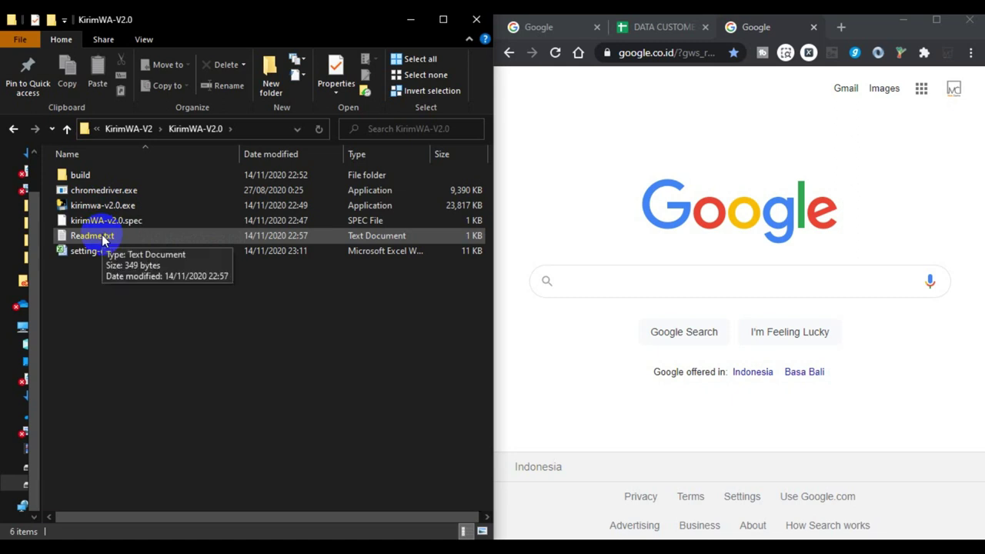
pyautogui.click(104, 241)
pyautogui.doubleClick(104, 241)
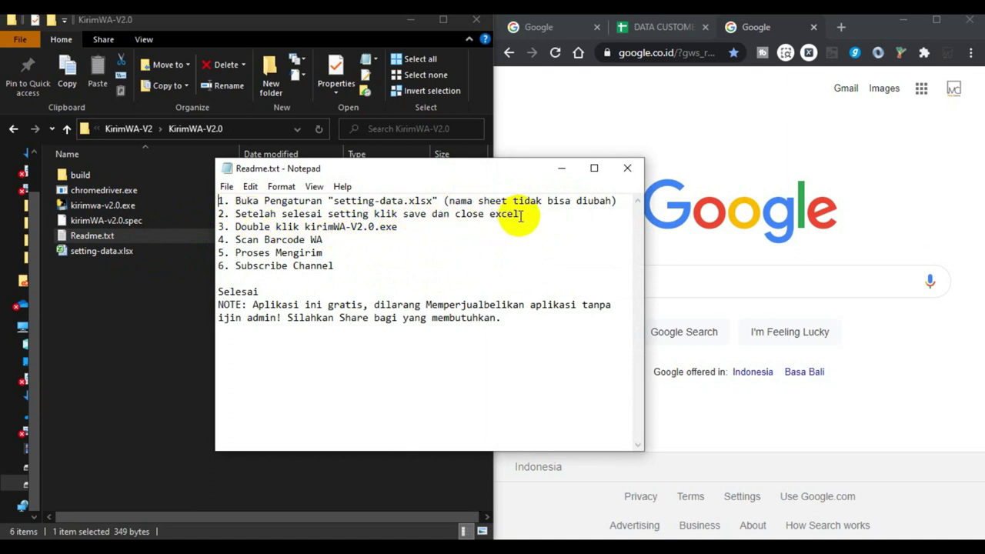
pyautogui.moveTo(520, 216); pyautogui.dragTo(217, 214)
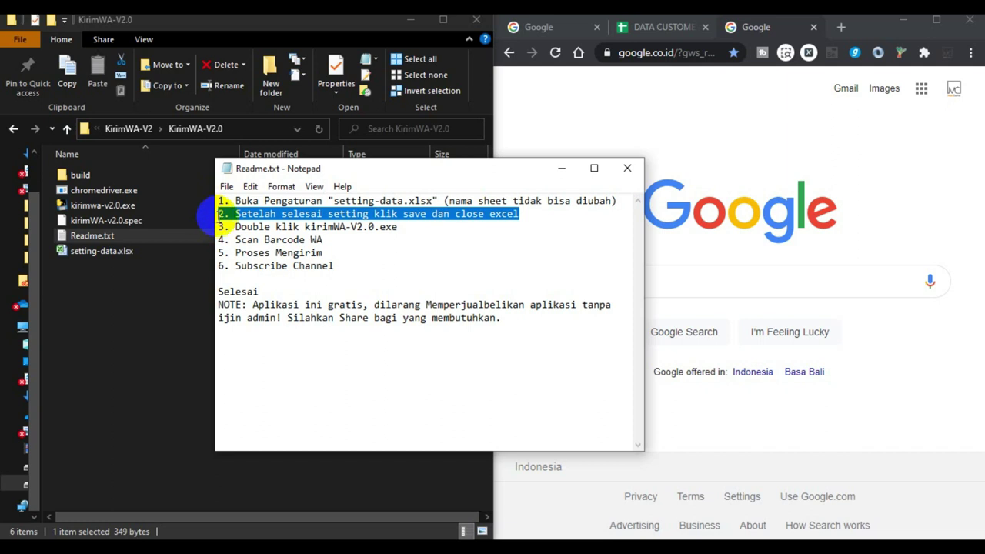
pyautogui.click(114, 208)
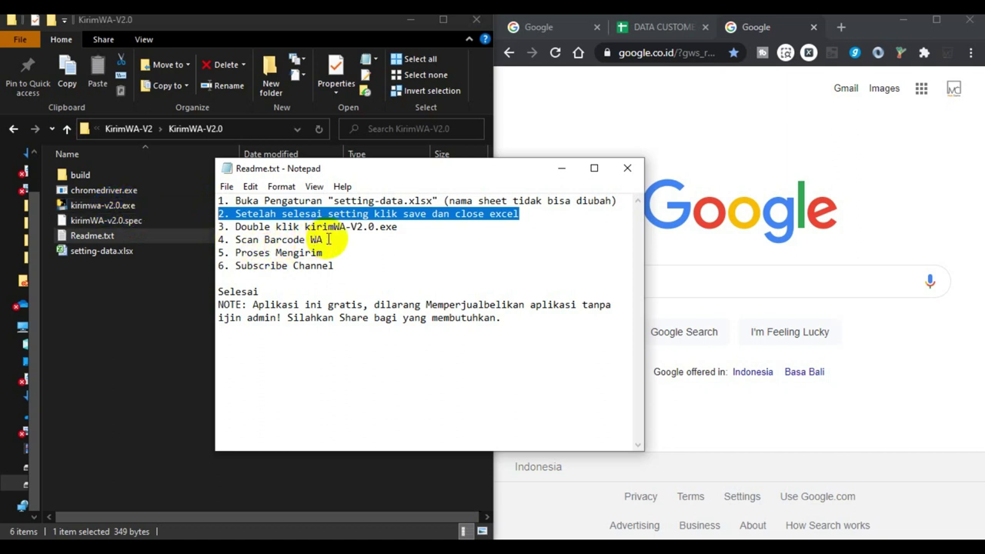
pyautogui.click(99, 179)
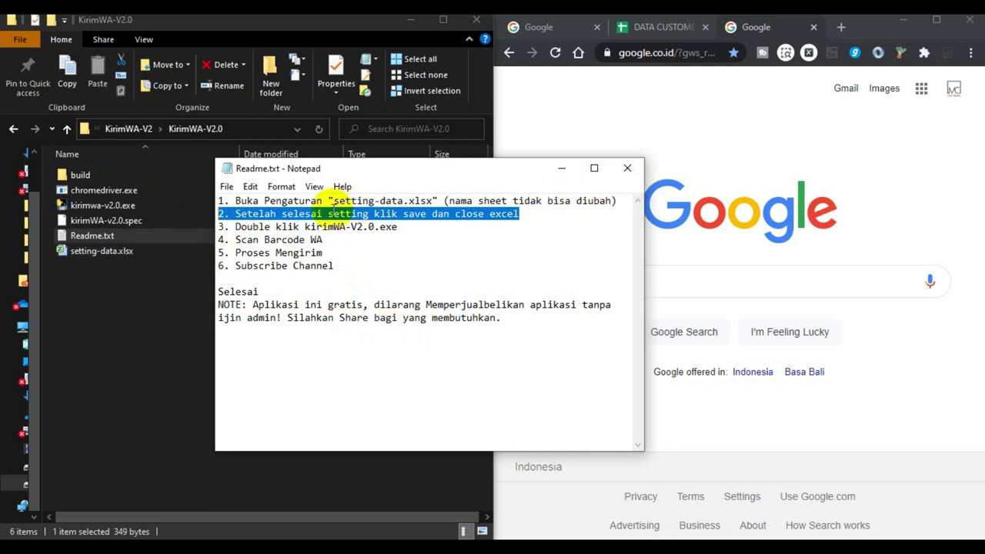
pyautogui.click(267, 216)
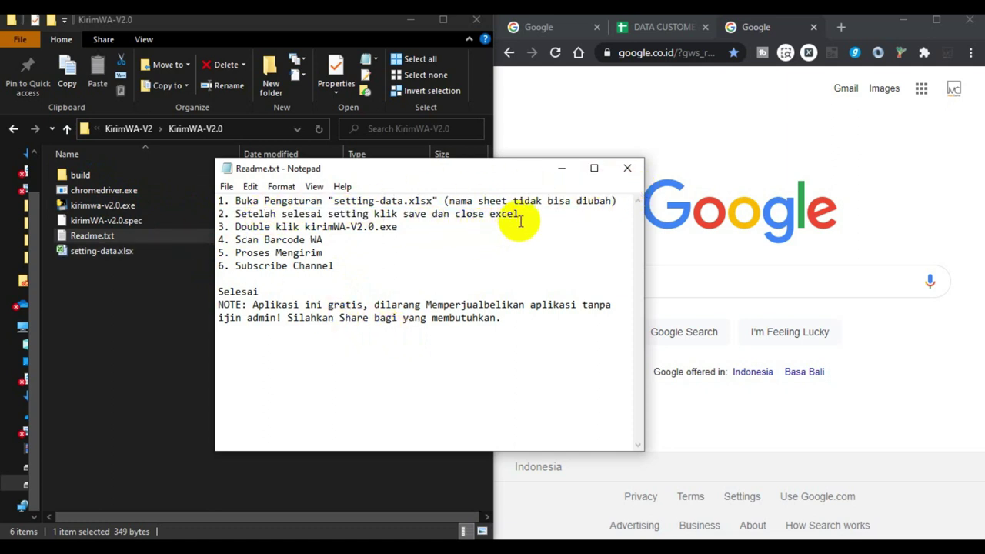
pyautogui.moveTo(520, 216)
pyautogui.mouseDown()
pyautogui.moveTo(377, 200)
pyautogui.moveTo(221, 213)
pyautogui.mouseUp()
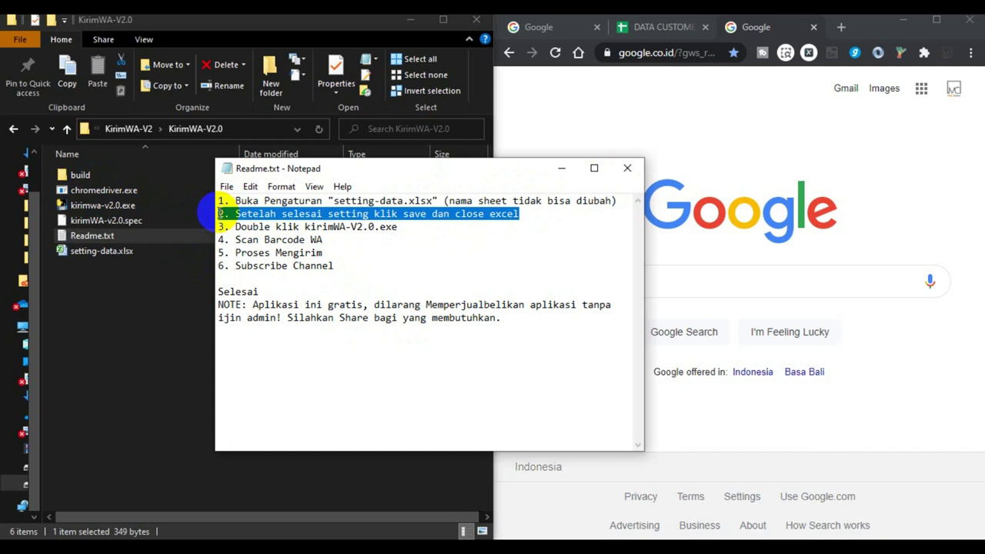
pyautogui.click(628, 168)
pyautogui.click(121, 250)
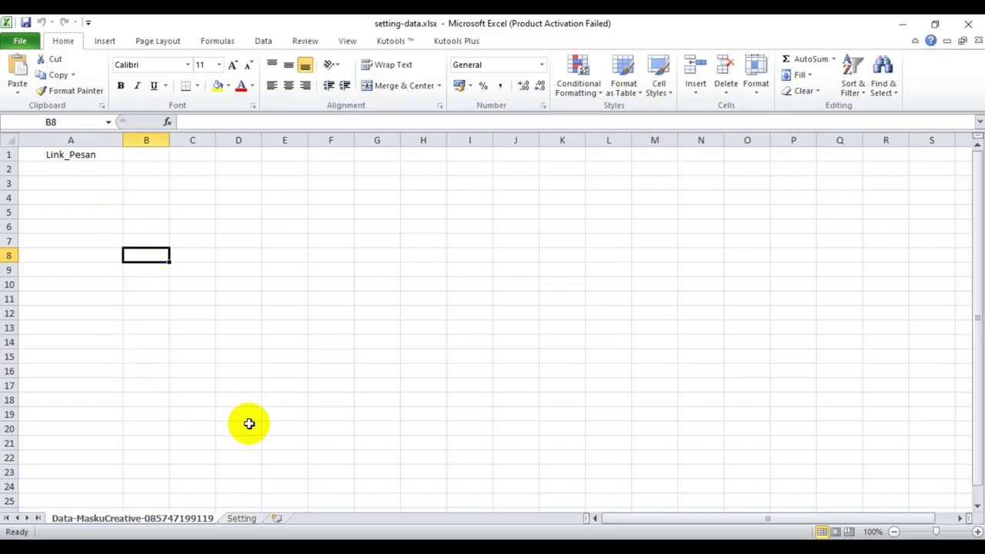
# Select cell A2 under Link_Pesan, then examine the phone number part of the WhatsApp link in the notes.
pyautogui.click(93, 167)
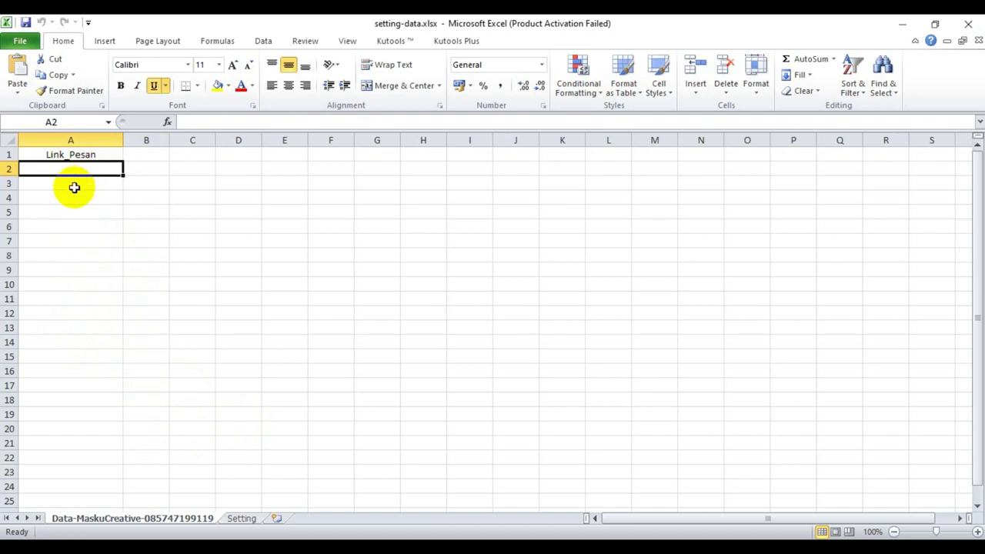
pyautogui.hotkey('alt', 'Tab')
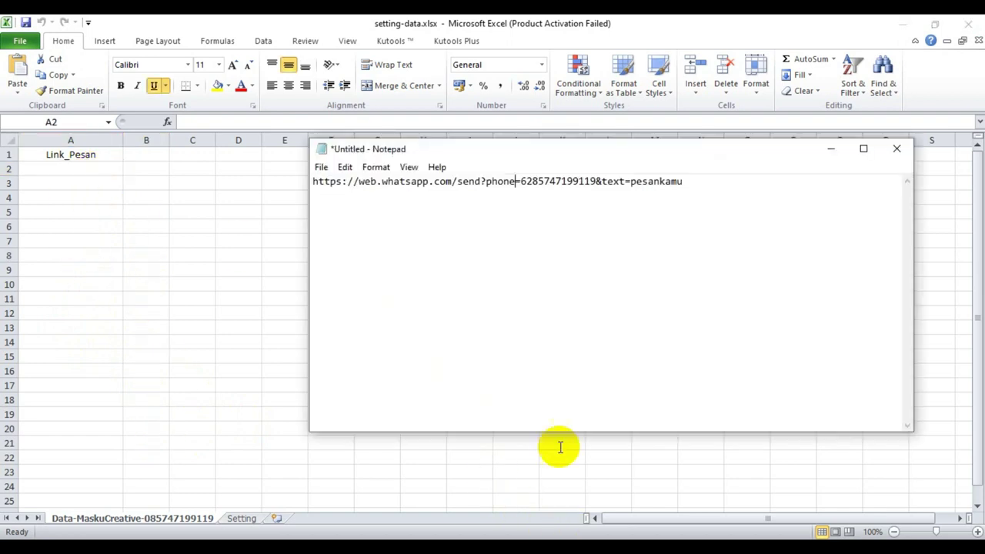
pyautogui.moveTo(449, 152)
pyautogui.mouseDown()
pyautogui.moveTo(394, 186)
pyautogui.moveTo(368, 167)
pyautogui.mouseUp()
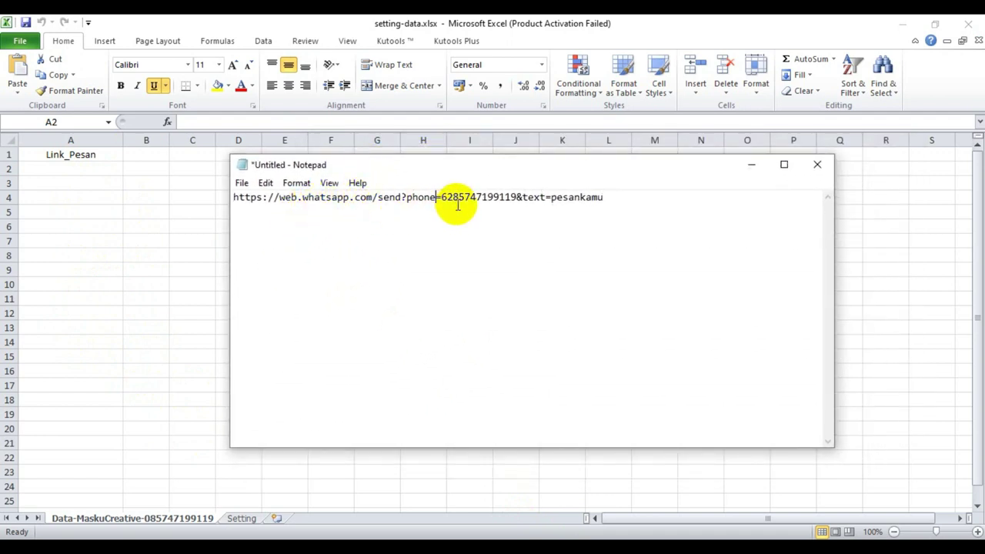
pyautogui.moveTo(442, 198); pyautogui.dragTo(618, 201)
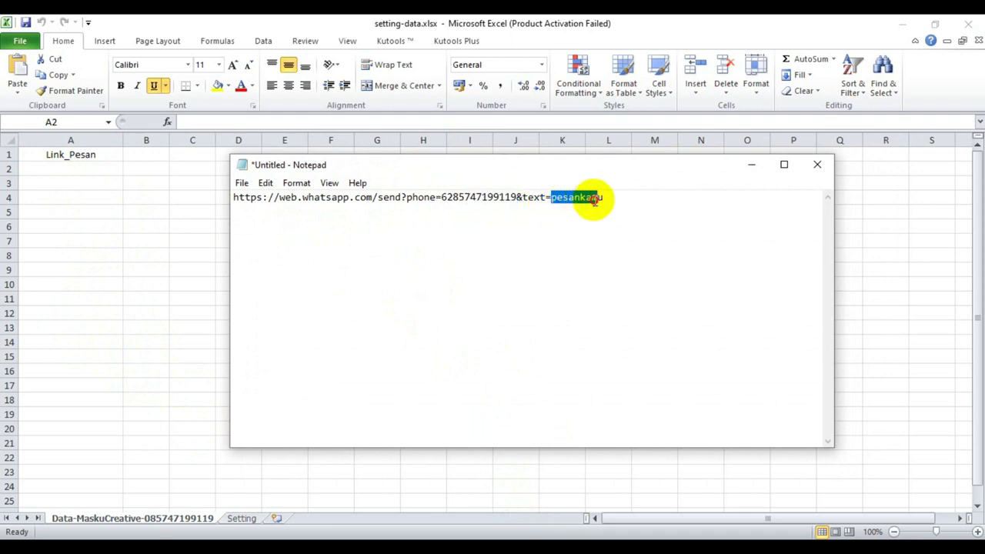
pyautogui.click(341, 221)
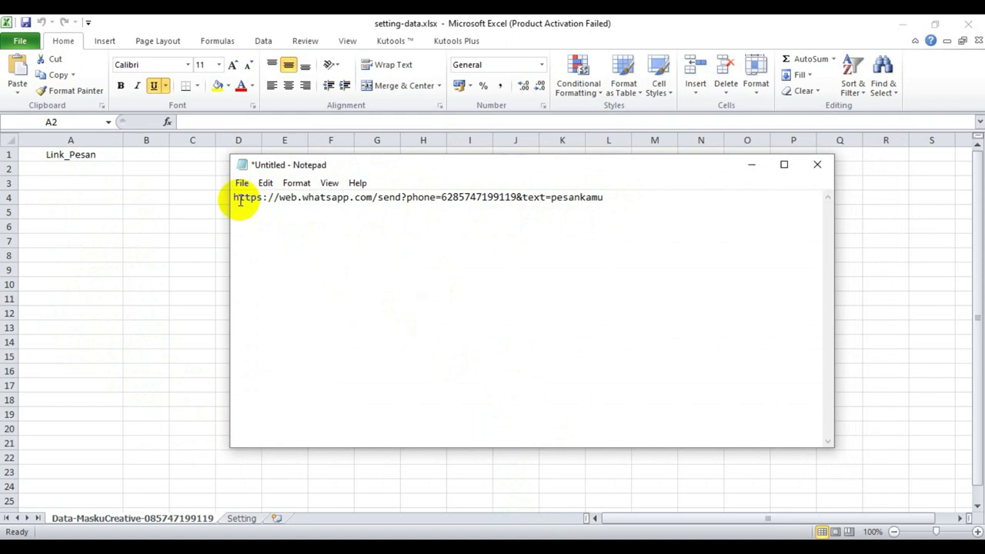
pyautogui.moveTo(234, 197); pyautogui.dragTo(611, 201)
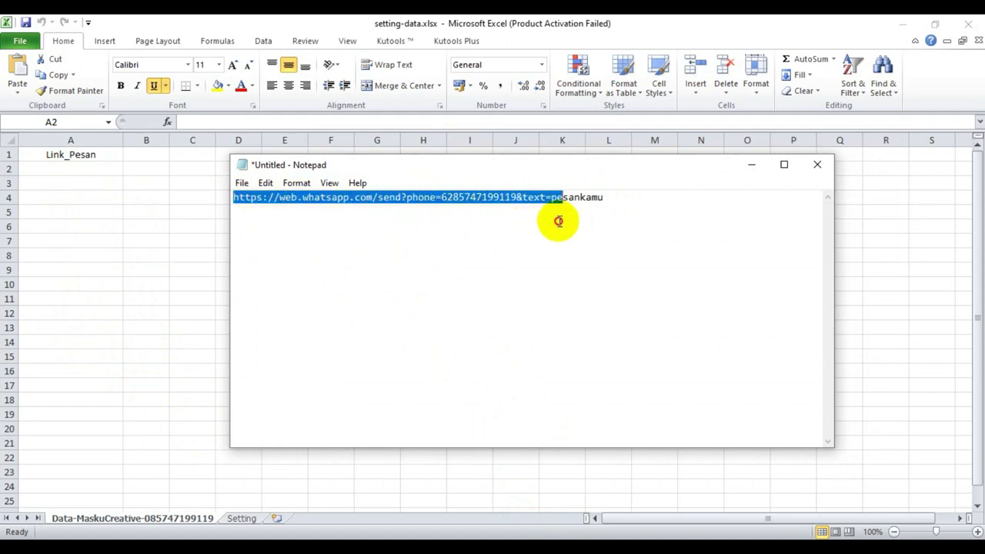
pyautogui.click(506, 248)
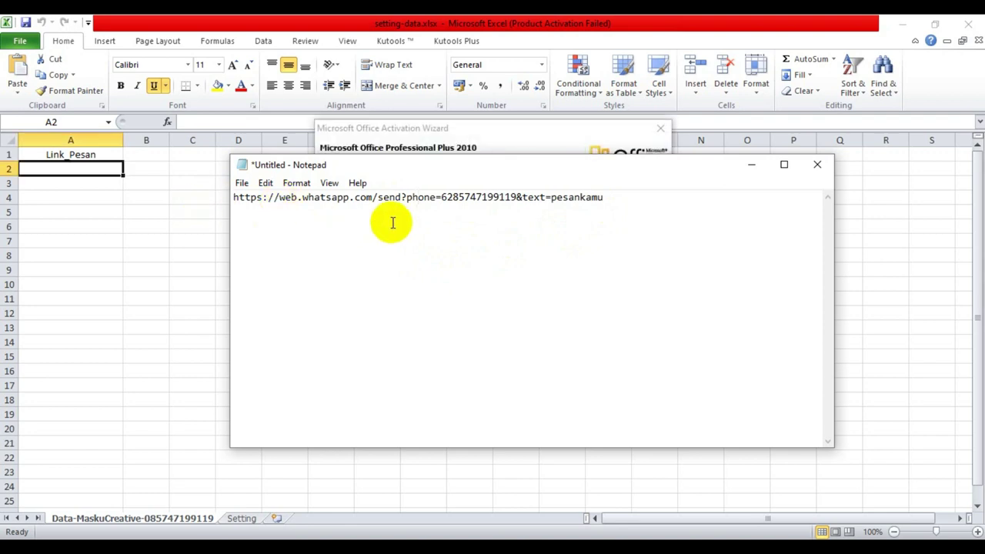
# Dismiss the Office activation notice and reselect cell A2 under Link_Pesan.
pyautogui.click(519, 136)
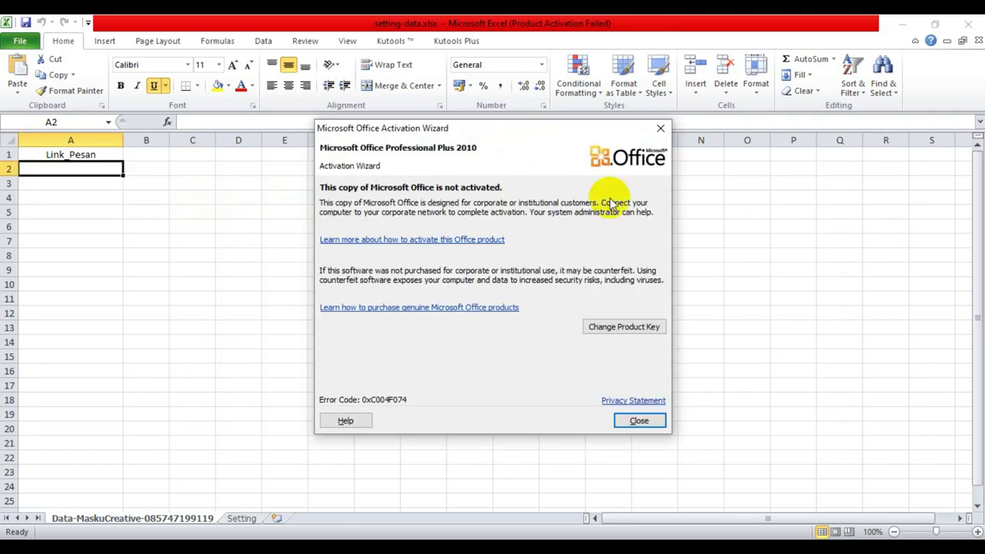
pyautogui.click(641, 419)
pyautogui.click(330, 267)
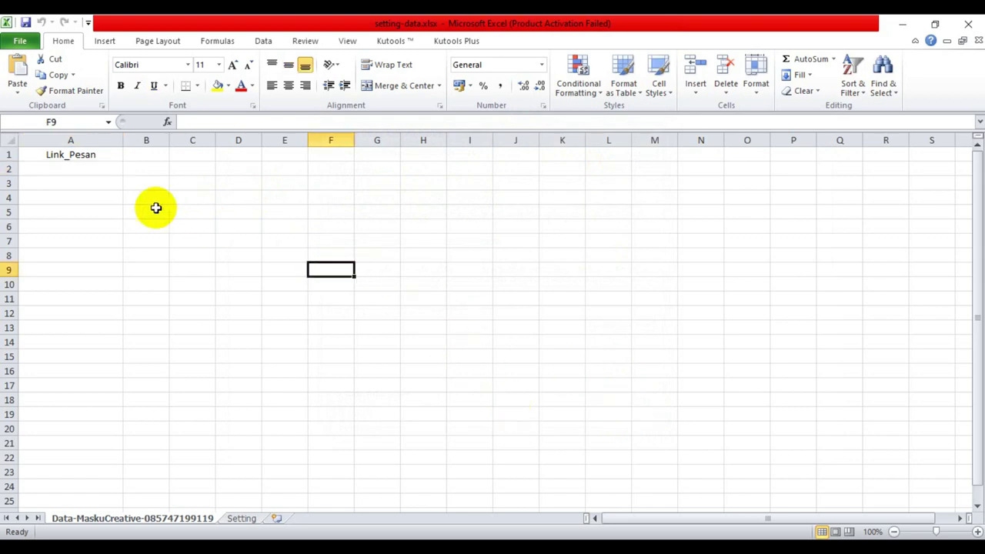
pyautogui.click(79, 166)
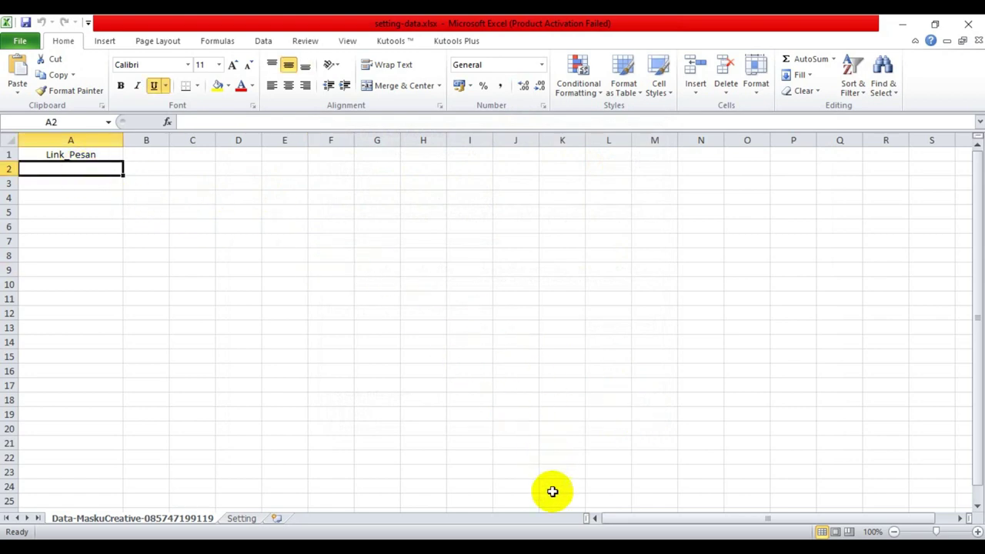
# Highlight the entire WhatsApp send link, phone number through pesankamu, in Notepad.
pyautogui.click(559, 544)
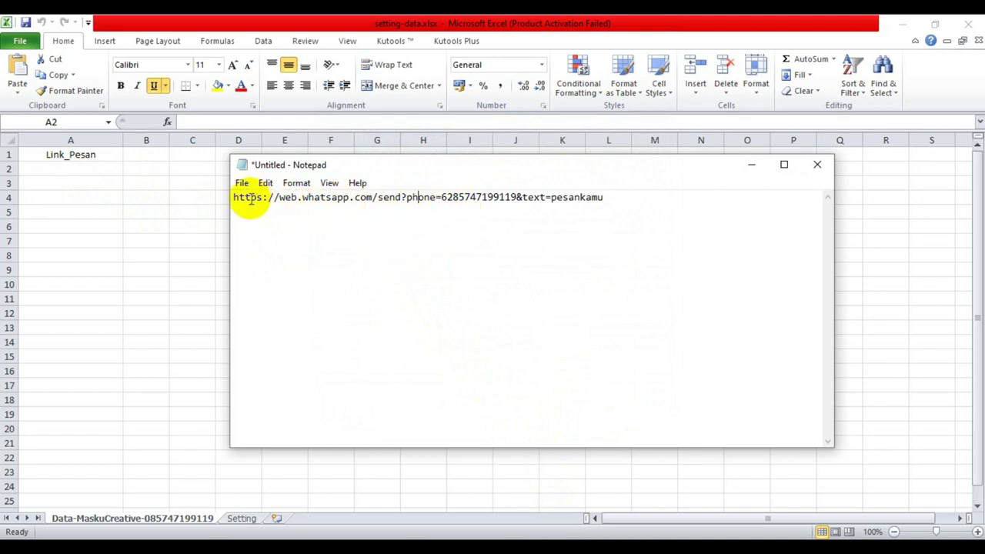
pyautogui.moveTo(234, 197); pyautogui.dragTo(604, 198)
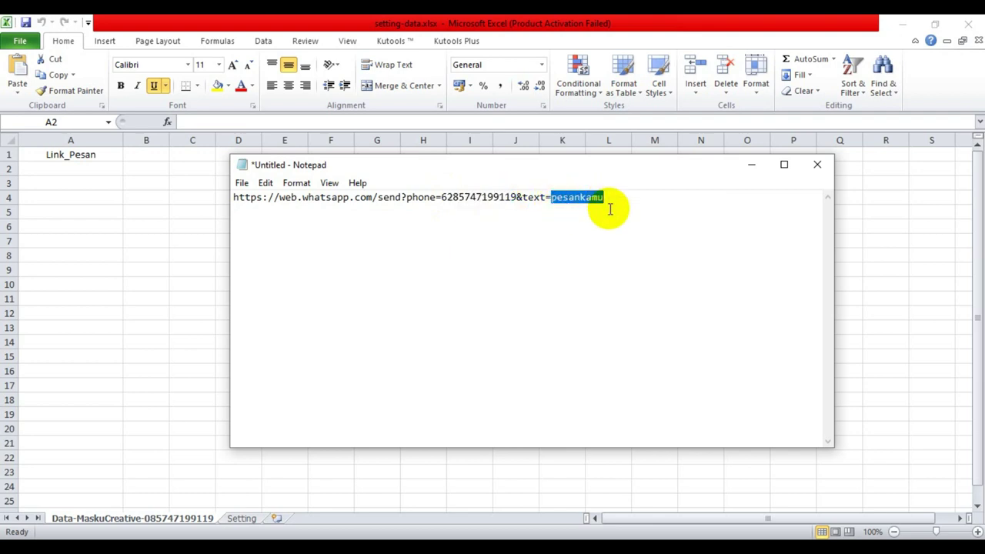
pyautogui.click(611, 209)
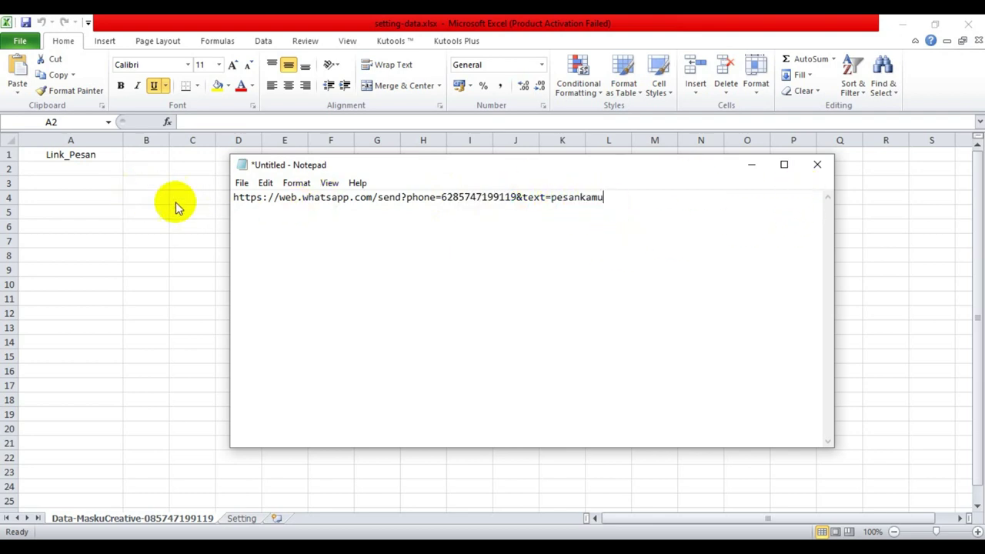
pyautogui.moveTo(615, 198); pyautogui.dragTo(235, 189)
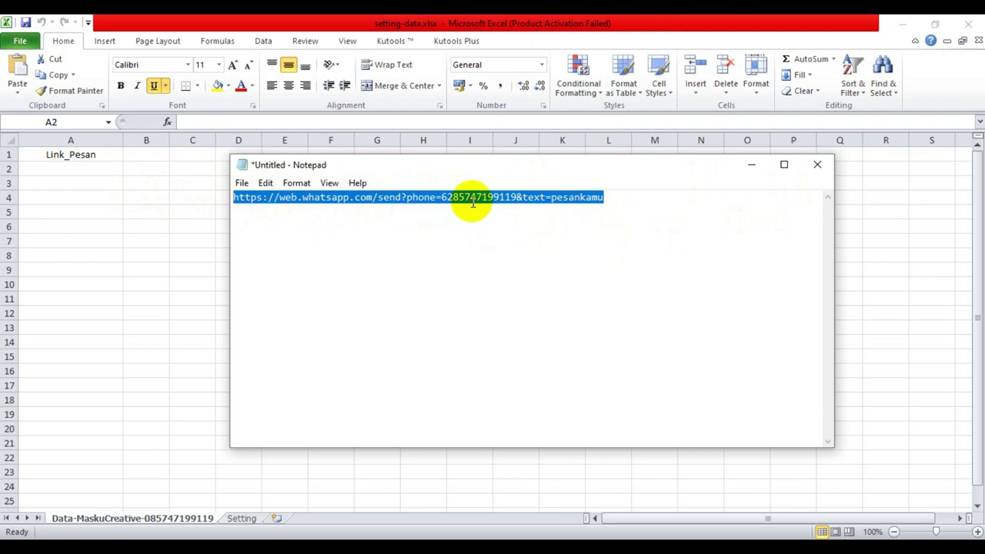
# Step through the column A cells under Link_Pesan, ending back at A2.
pyautogui.click(84, 174)
pyautogui.click(80, 183)
pyautogui.click(77, 197)
pyautogui.click(73, 213)
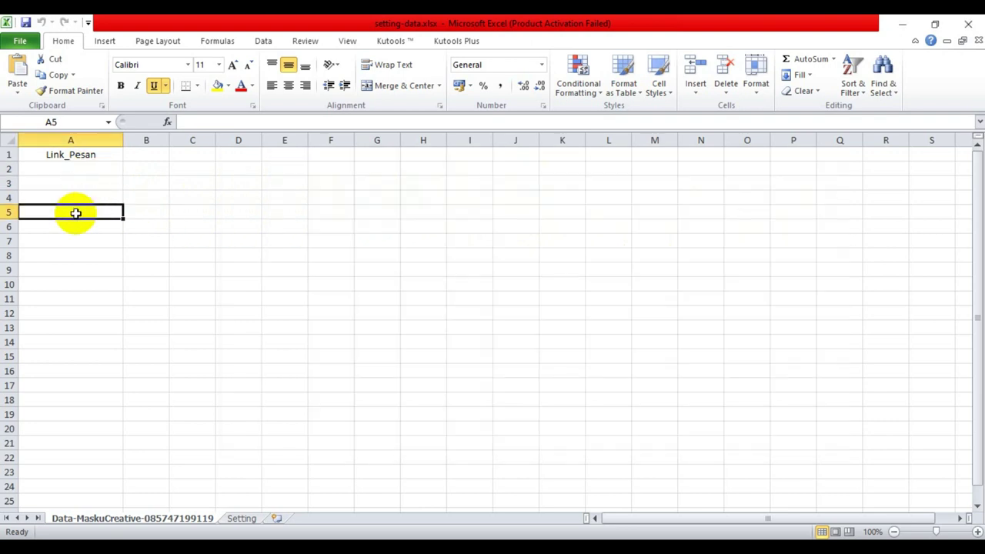
pyautogui.click(74, 226)
pyautogui.click(72, 255)
pyautogui.click(75, 198)
pyautogui.click(77, 171)
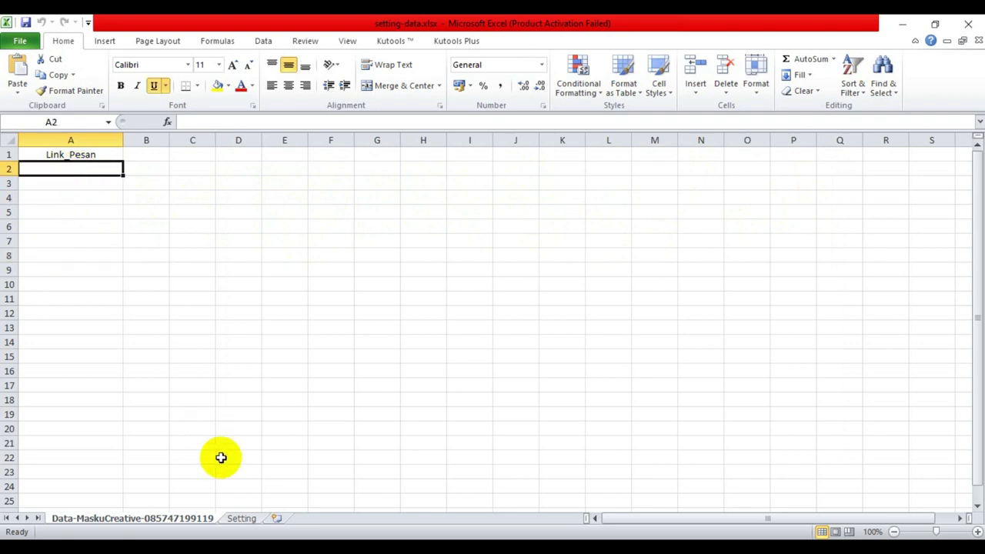
# Check the message column value in B1 on the Setting sheet.
pyautogui.click(240, 521)
pyautogui.click(96, 255)
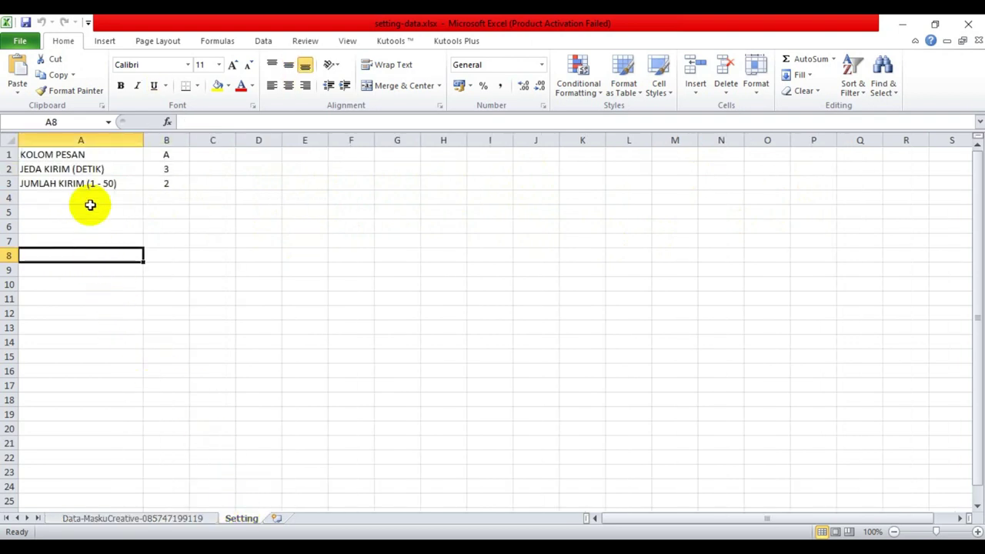
pyautogui.click(164, 156)
pyautogui.click(131, 520)
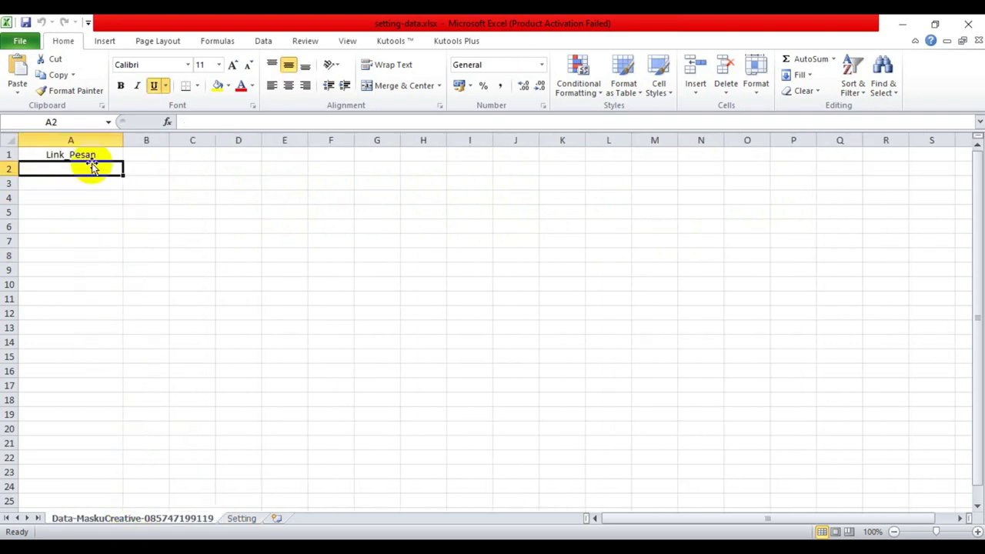
pyautogui.click(241, 518)
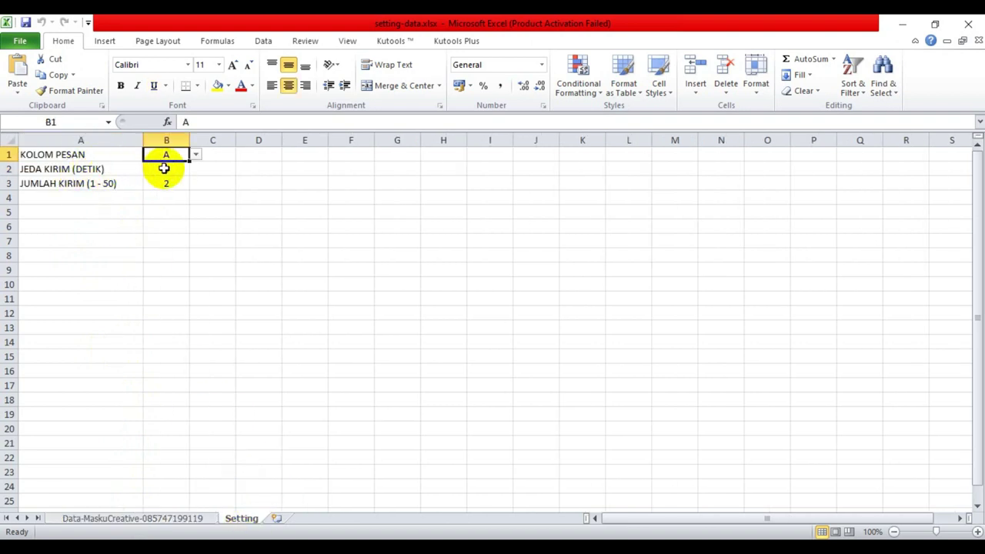
# Change the JEDA KIRIM (DETIK) delay to 2 and return to the data sheet.
pyautogui.click(164, 167)
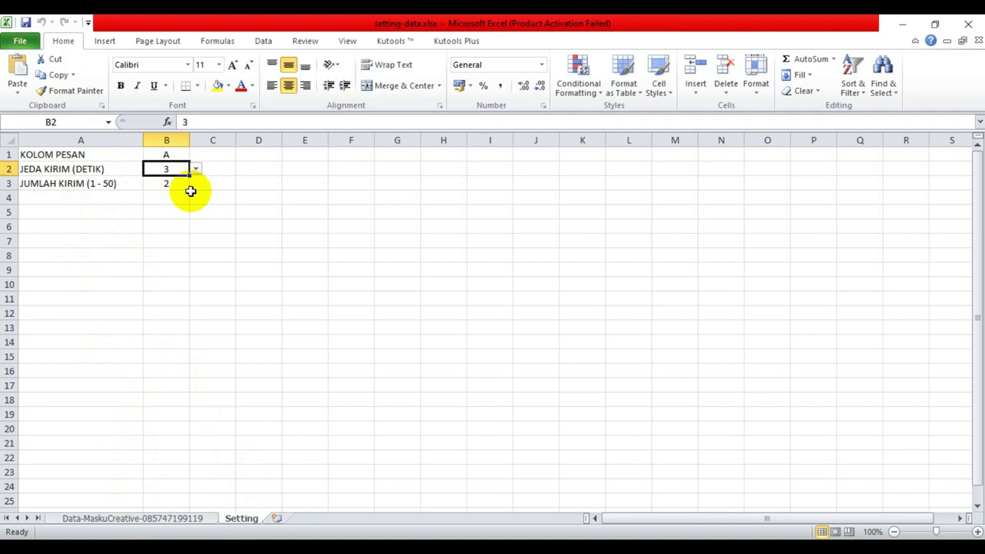
pyautogui.write('2')
pyautogui.click(83, 252)
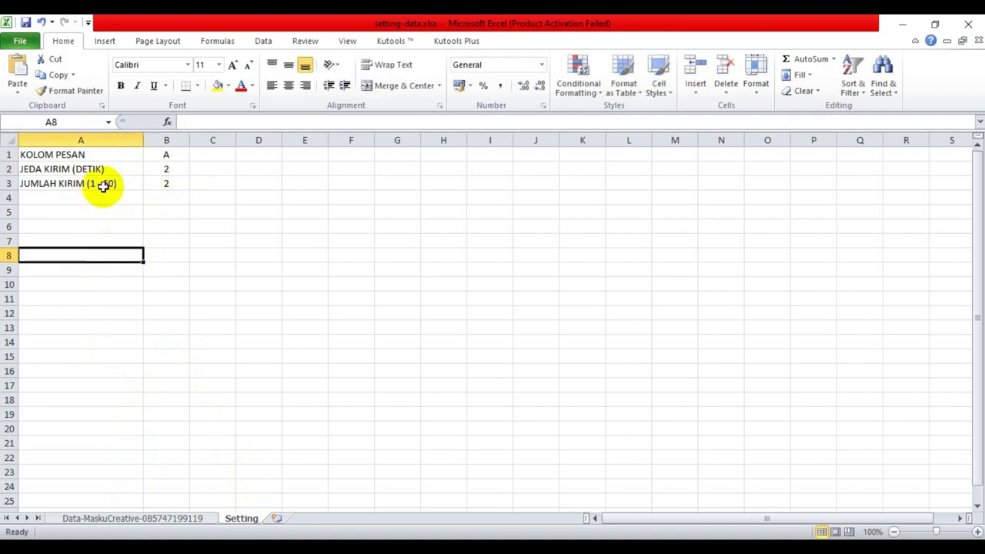
pyautogui.click(164, 184)
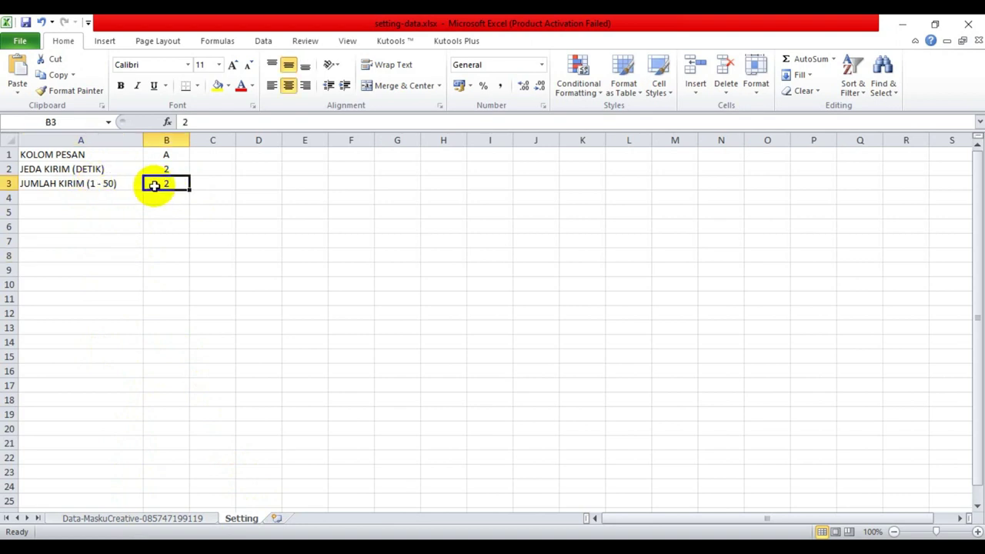
pyautogui.click(140, 313)
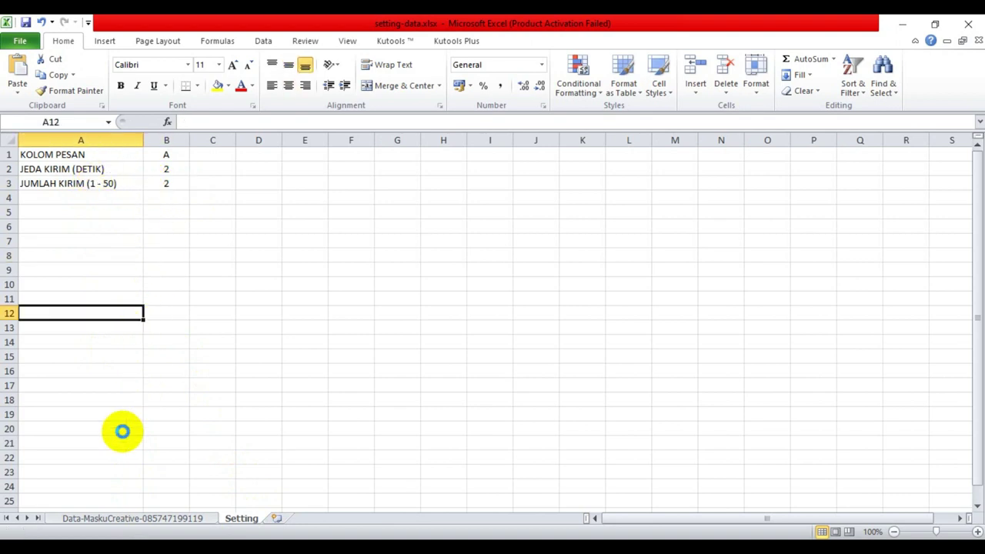
pyautogui.click(122, 518)
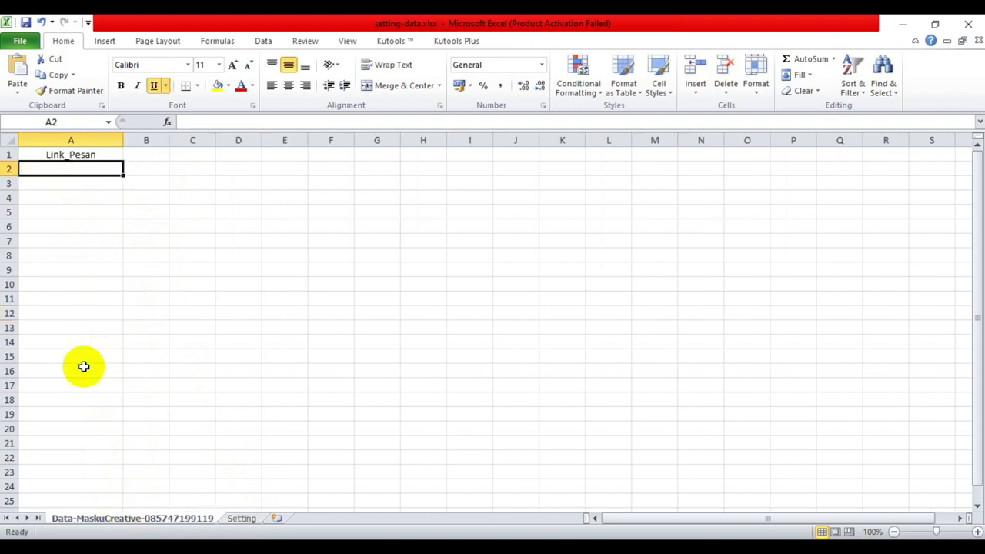
# Check the first Link_Pesan cells, then bring Chrome's Google homepage up beside Excel.
pyautogui.click(107, 300)
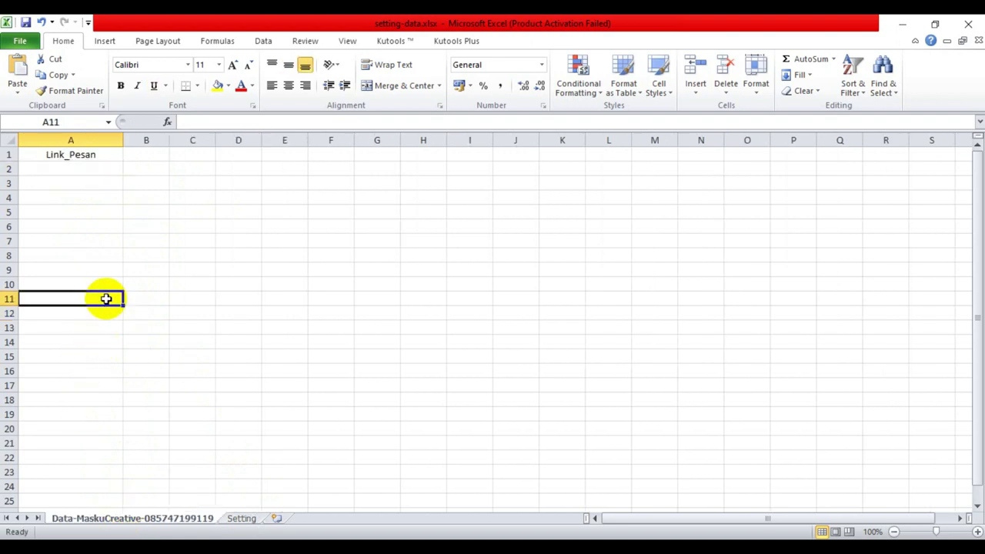
pyautogui.click(75, 167)
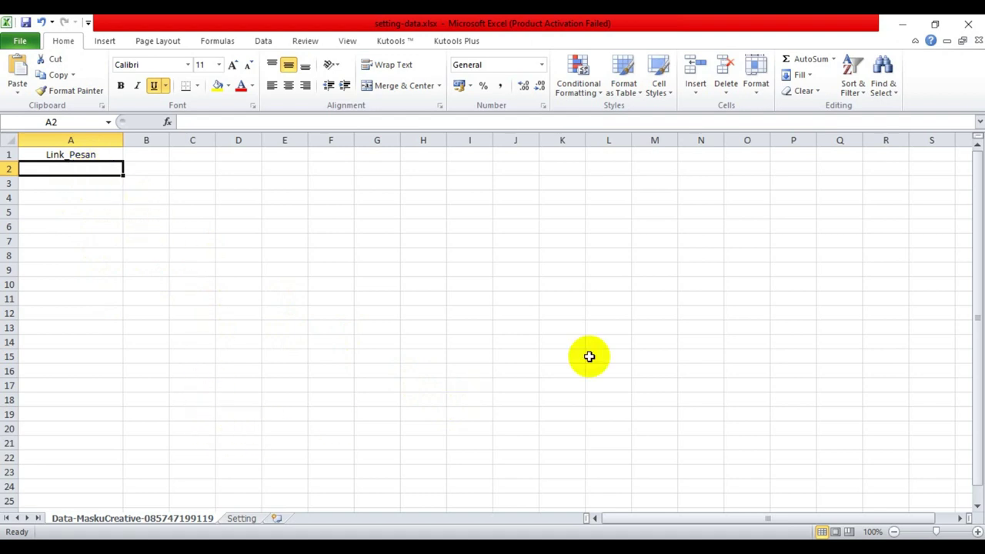
pyautogui.click(90, 246)
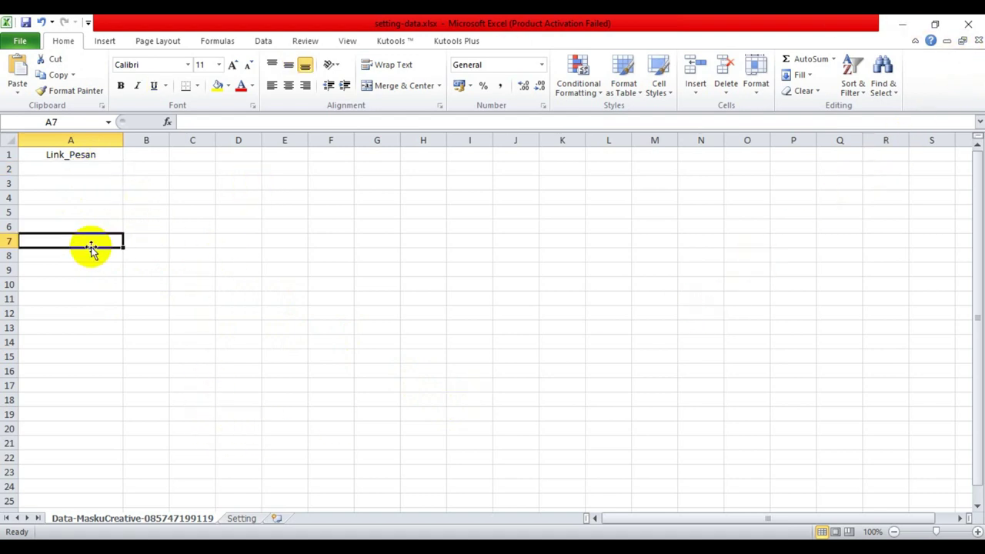
pyautogui.click(90, 169)
pyautogui.click(90, 184)
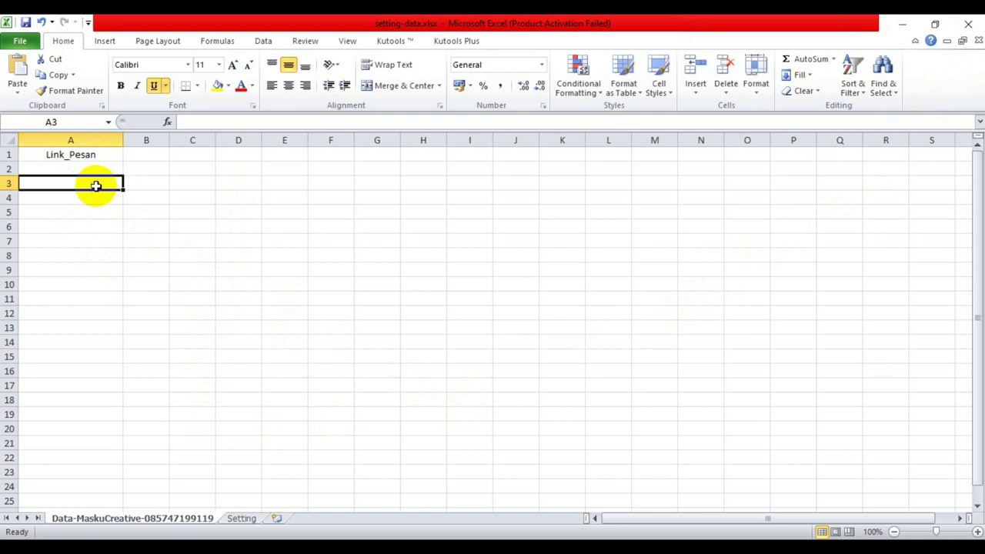
pyautogui.click(93, 167)
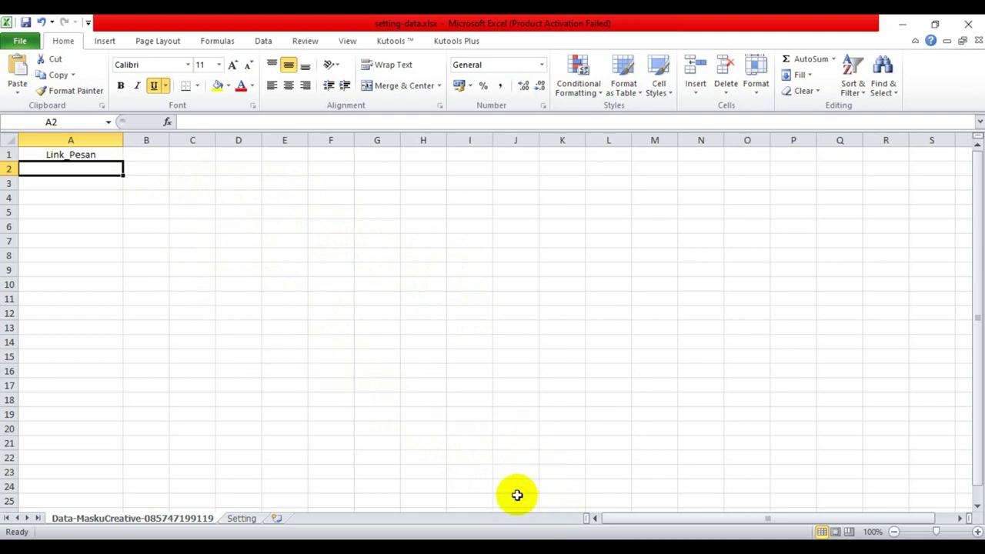
pyautogui.click(500, 550)
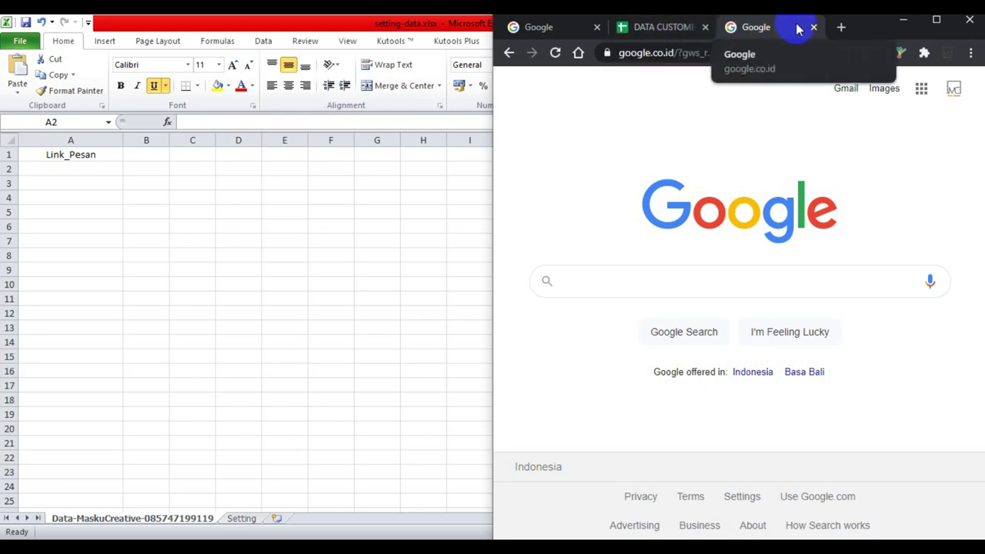
# Search Google for 'spreadsheet', open the Google Sheets sign-in result, and maximize Chrome.
pyautogui.click(625, 277)
pyautogui.click(626, 279)
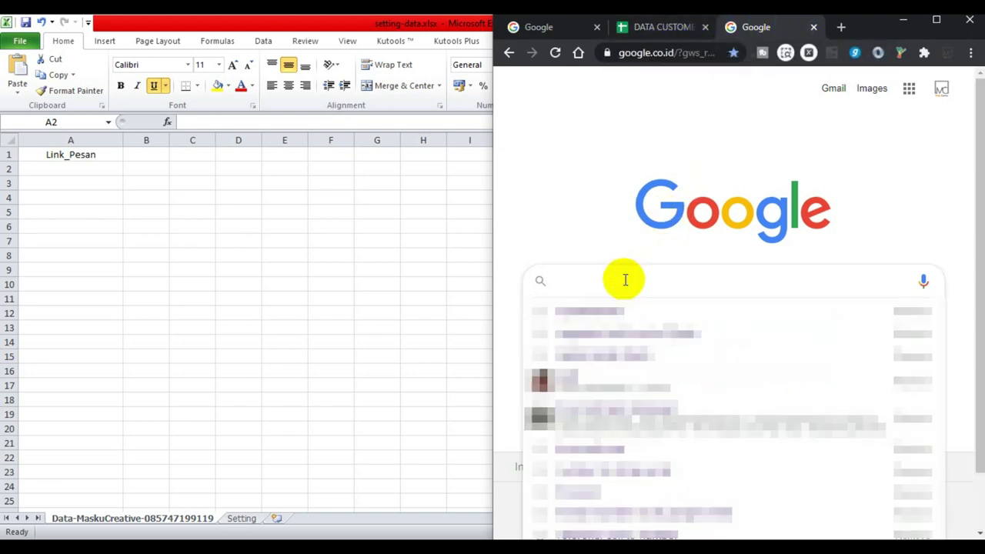
pyautogui.write('sp')
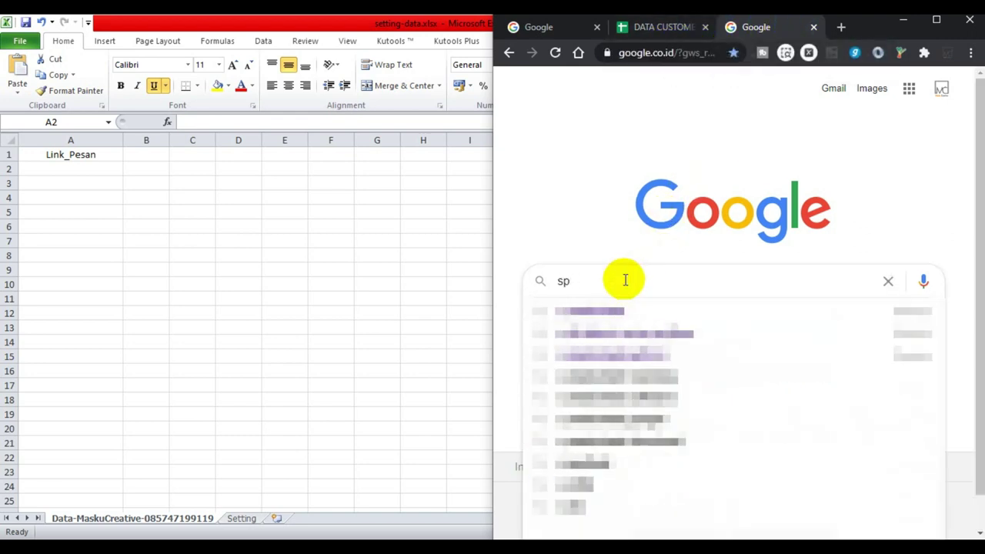
pyautogui.write('readsheet')
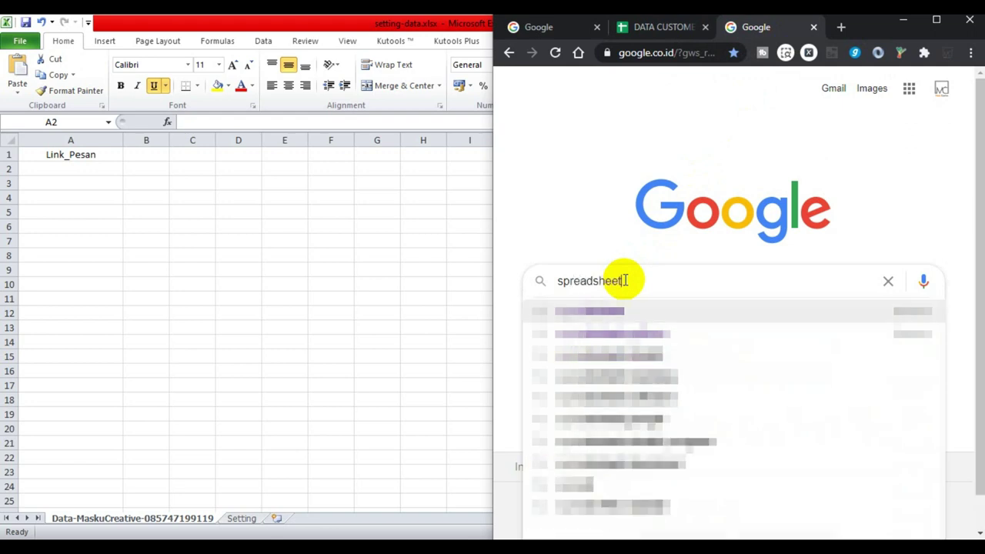
pyautogui.press('Return')
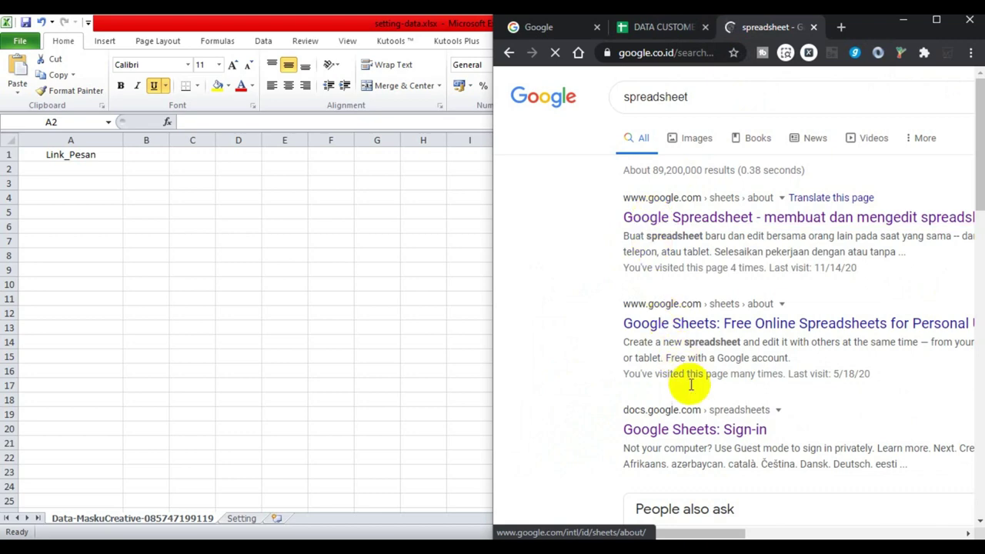
pyautogui.scroll(-1, 691, 368)
pyautogui.click(689, 360)
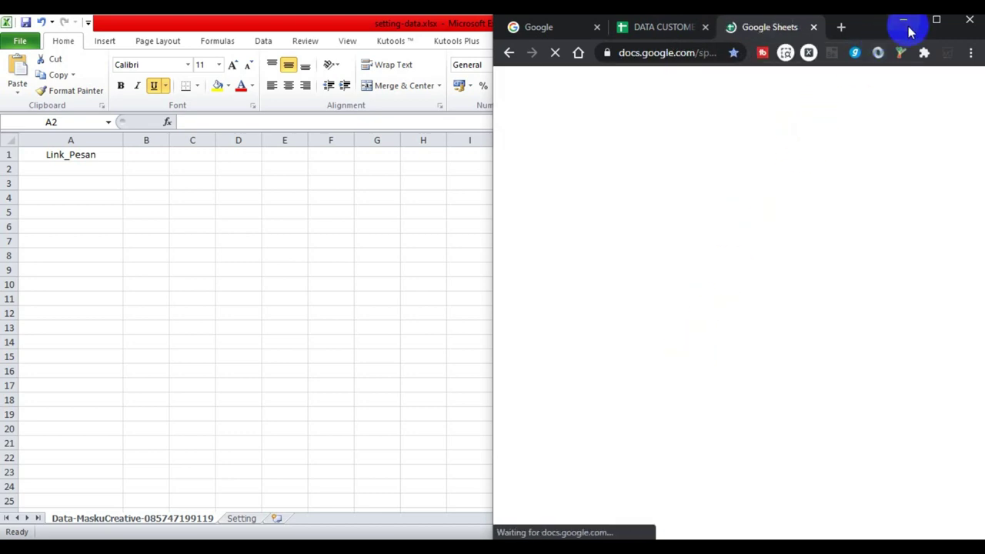
pyautogui.click(936, 19)
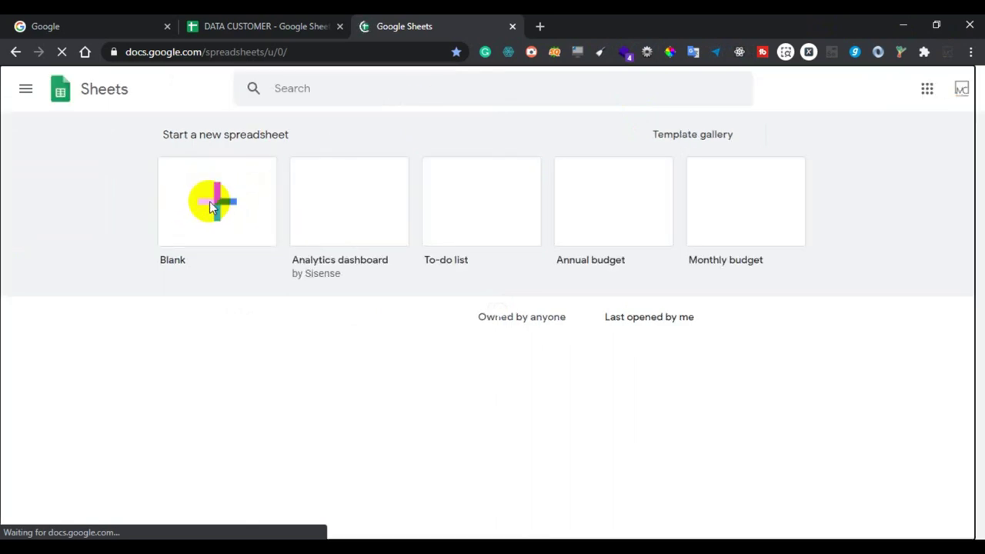
# Create a Blank Google Sheets spreadsheet and select a cell in Sheet1.
pyautogui.click(211, 204)
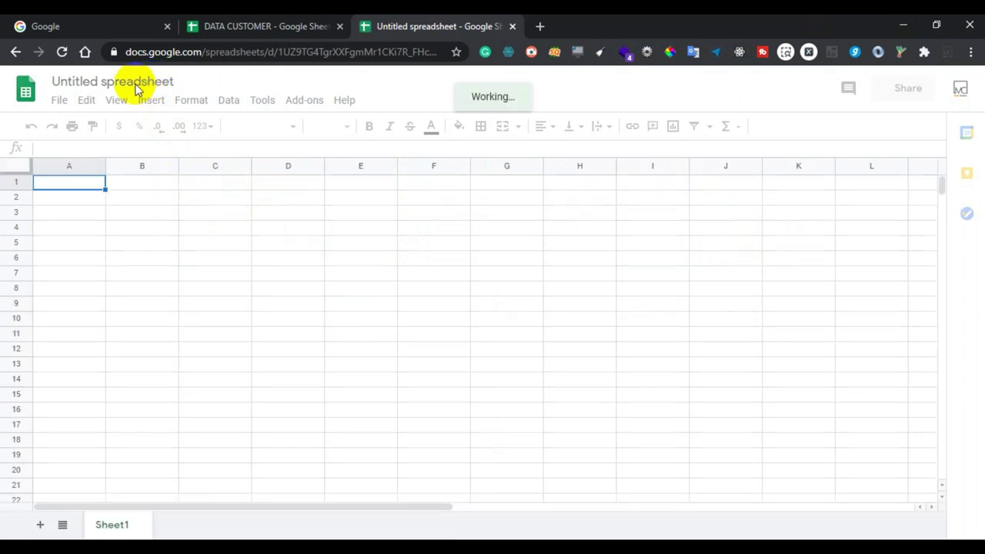
pyautogui.click(87, 232)
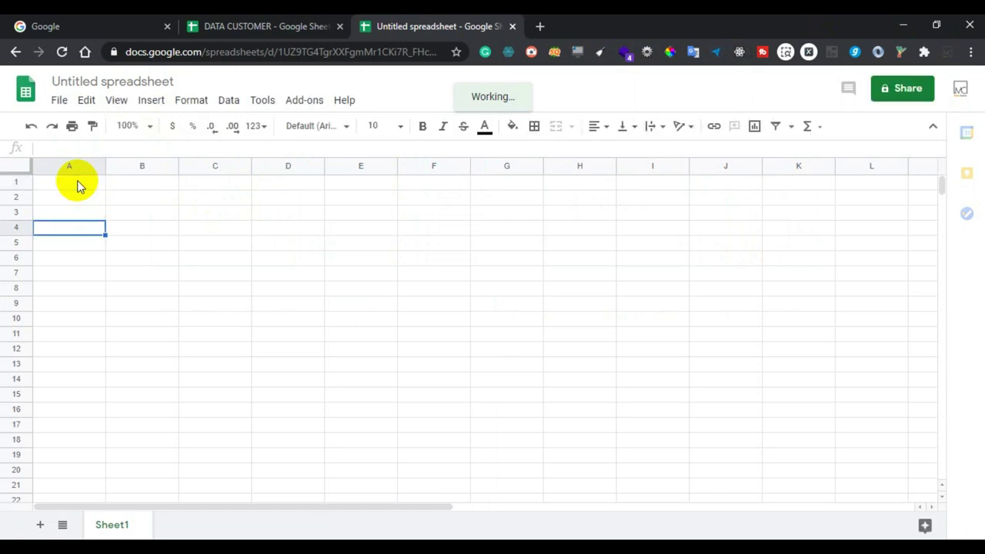
# Enter the headers No, Nama, Invoice and Nominal across A1:D1.
pyautogui.click(77, 185)
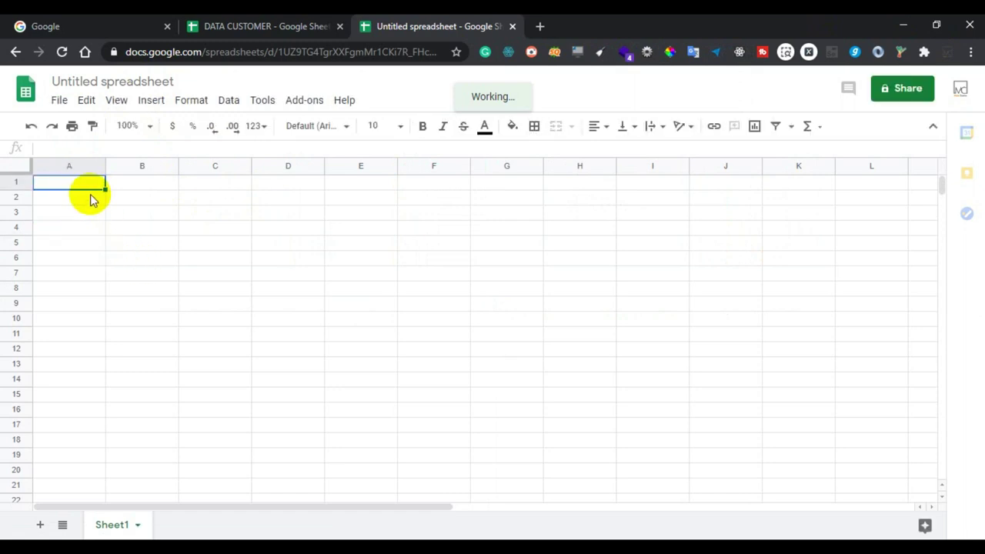
pyautogui.click(88, 186)
pyautogui.click(89, 189)
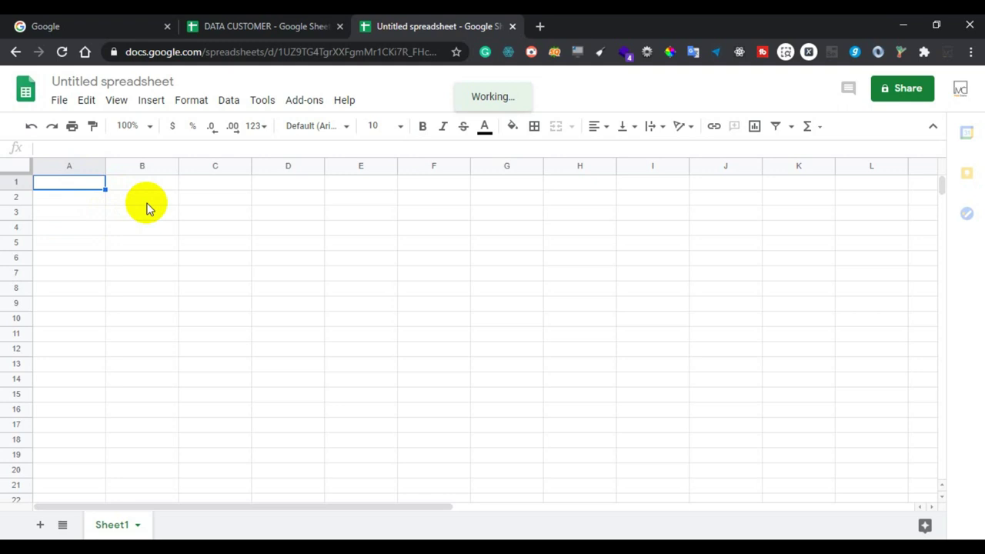
pyautogui.write('No')
pyautogui.press('Tab')
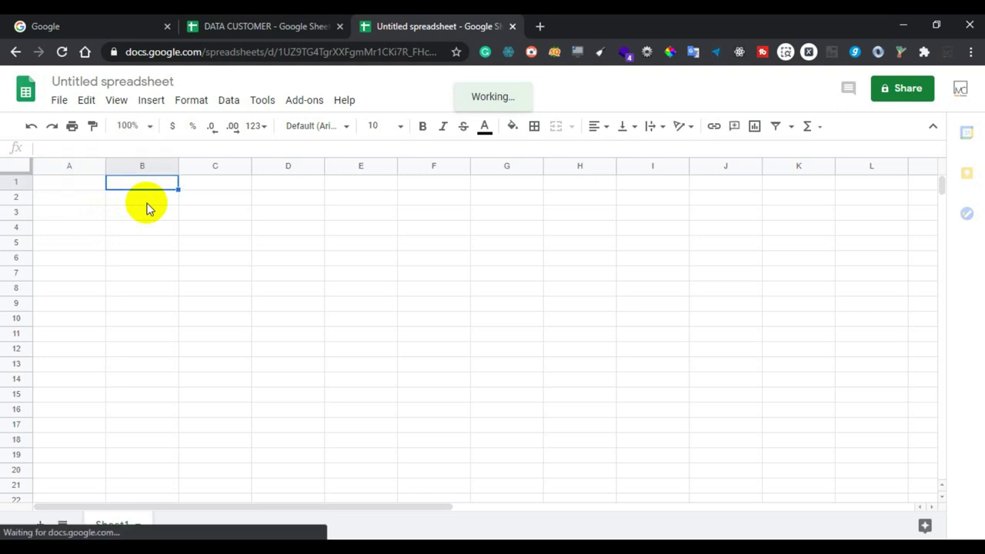
pyautogui.write('Nama')
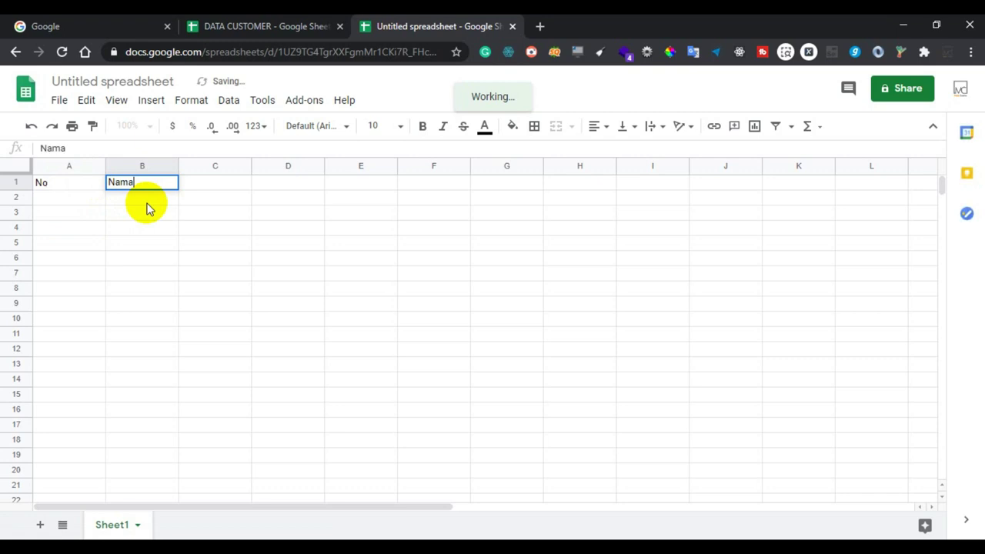
pyautogui.press('Tab')
pyautogui.write('Inv')
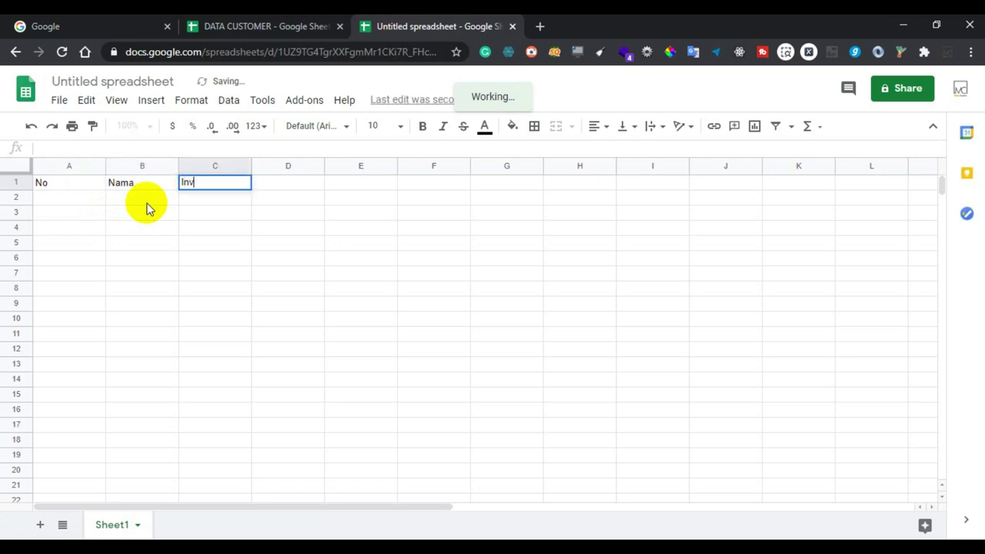
pyautogui.write('oice')
pyautogui.press('Tab')
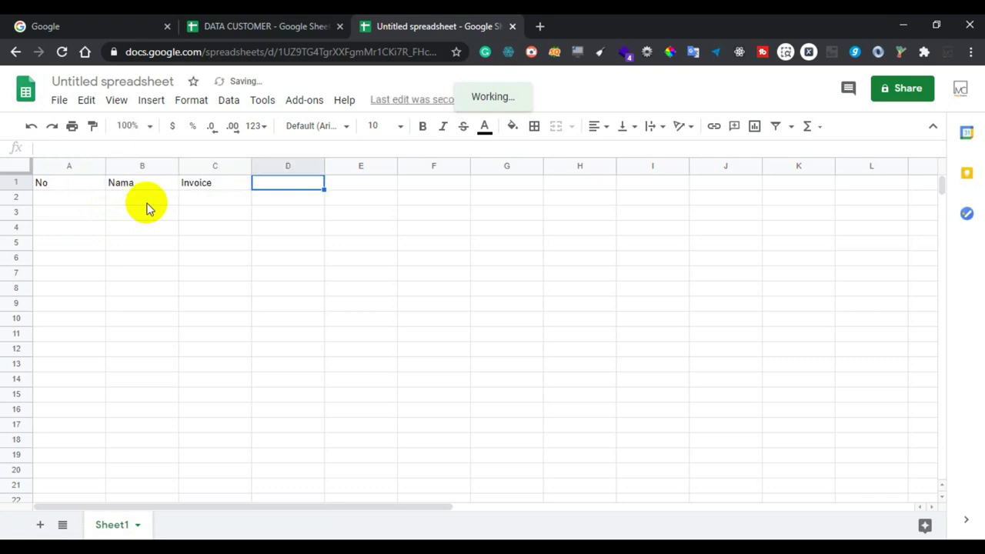
pyautogui.write('Nominal')
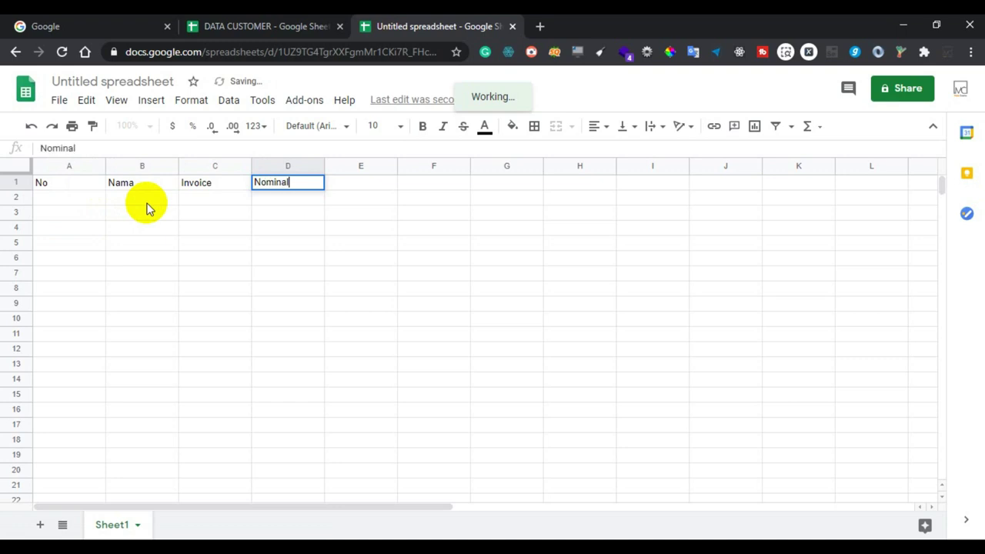
pyautogui.press('Tab')
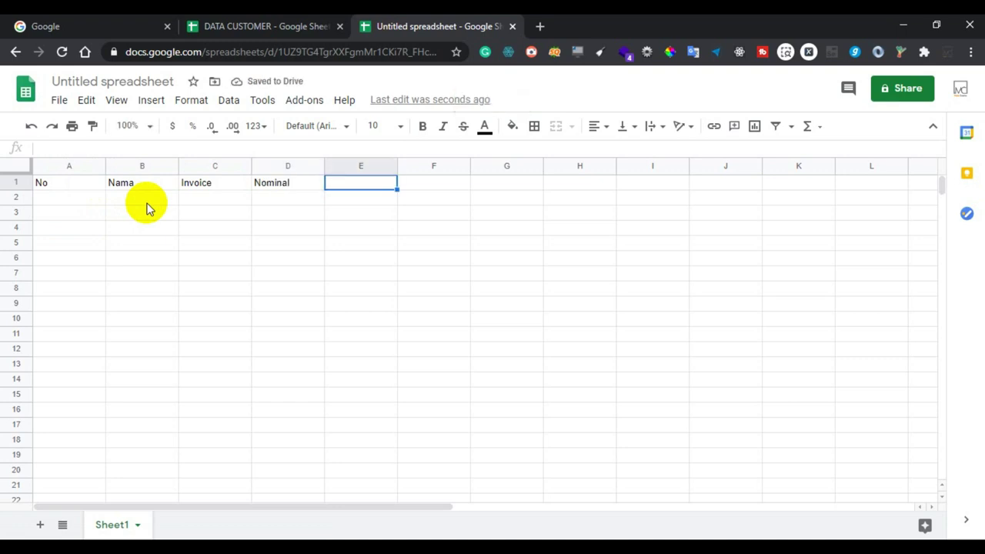
# Add the Pesan and URL headers in E1 and F1, then return to A1.
pyautogui.write('Pesan')
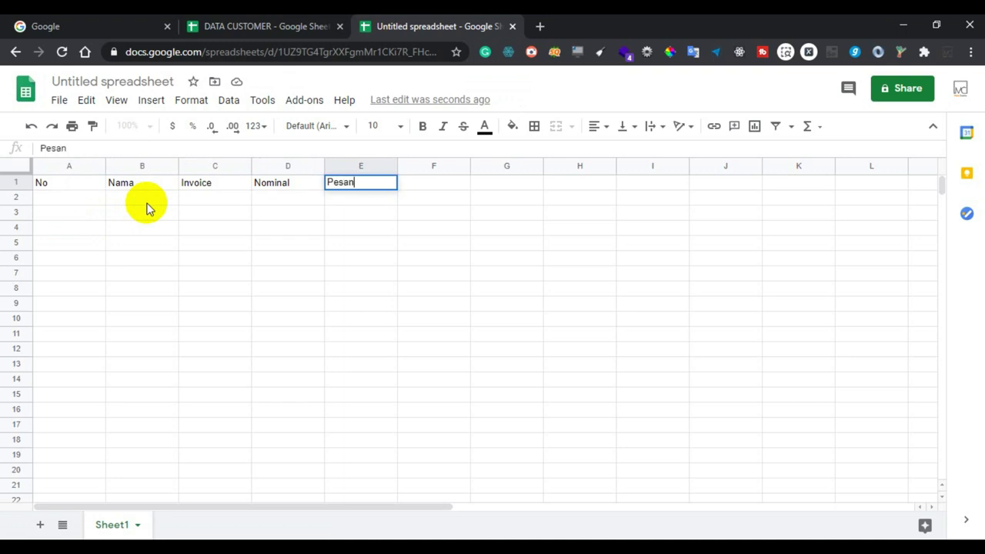
pyautogui.press('Tab')
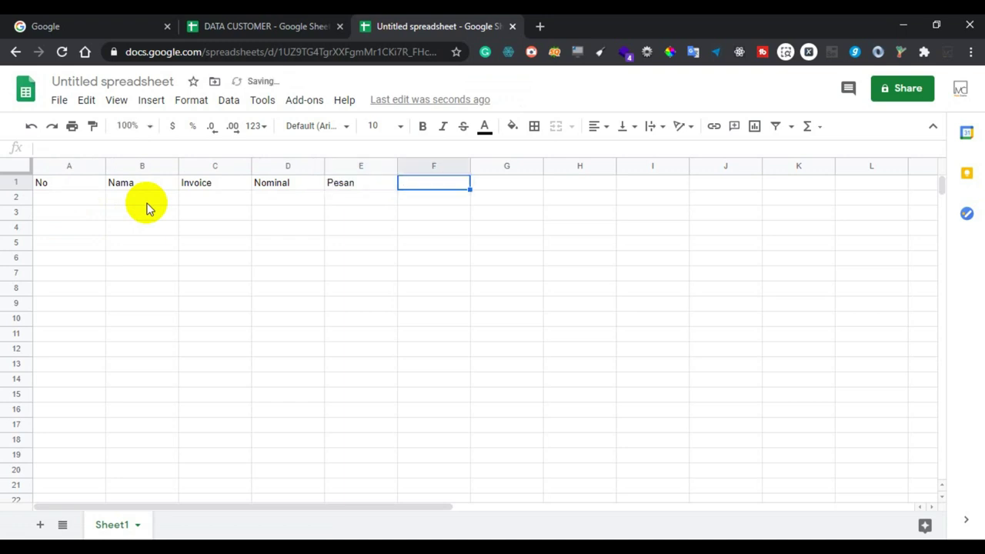
pyautogui.write('URL')
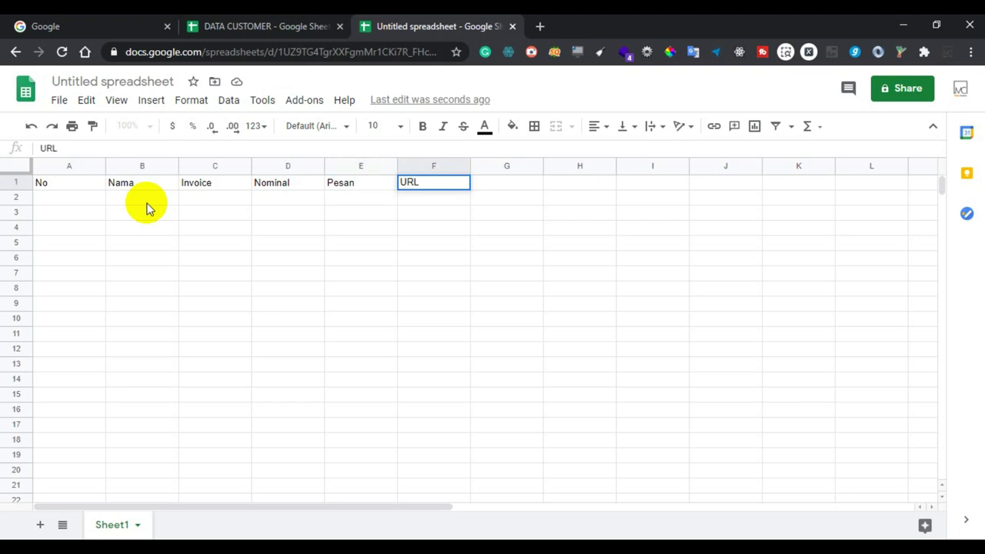
pyautogui.press('Tab')
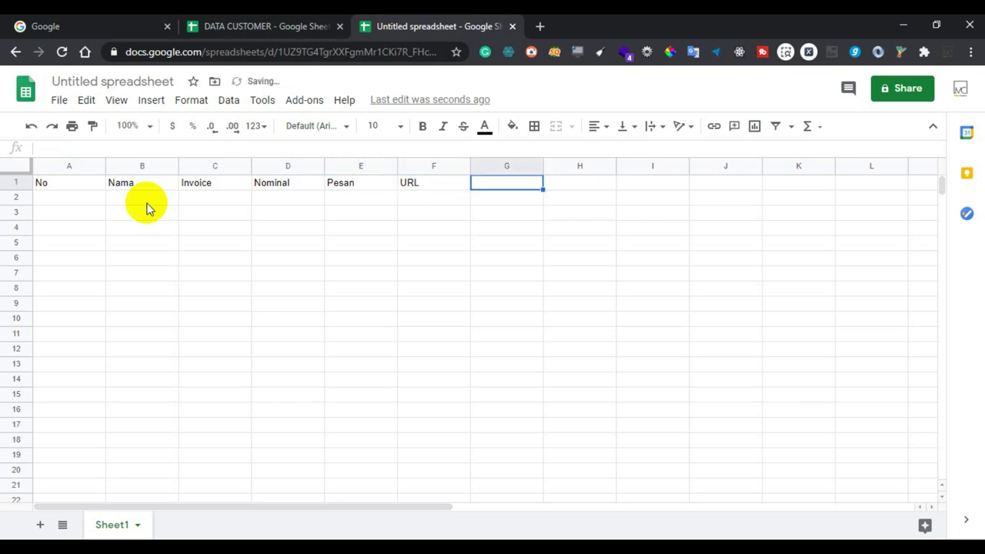
pyautogui.press('Left')
pyautogui.press('Right')
pyautogui.press('Left')
pyautogui.press('Right')
pyautogui.press('Left')
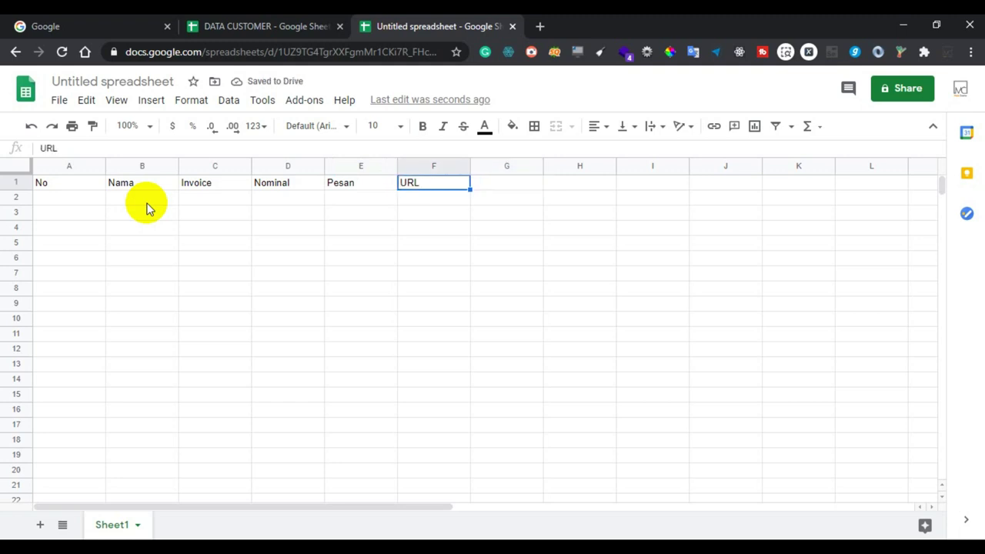
pyautogui.press('Left')
pyautogui.press('Left')
pyautogui.press('Left')
pyautogui.press('Left')
pyautogui.press('Left')
pyautogui.press('Down')
pyautogui.press('Up')
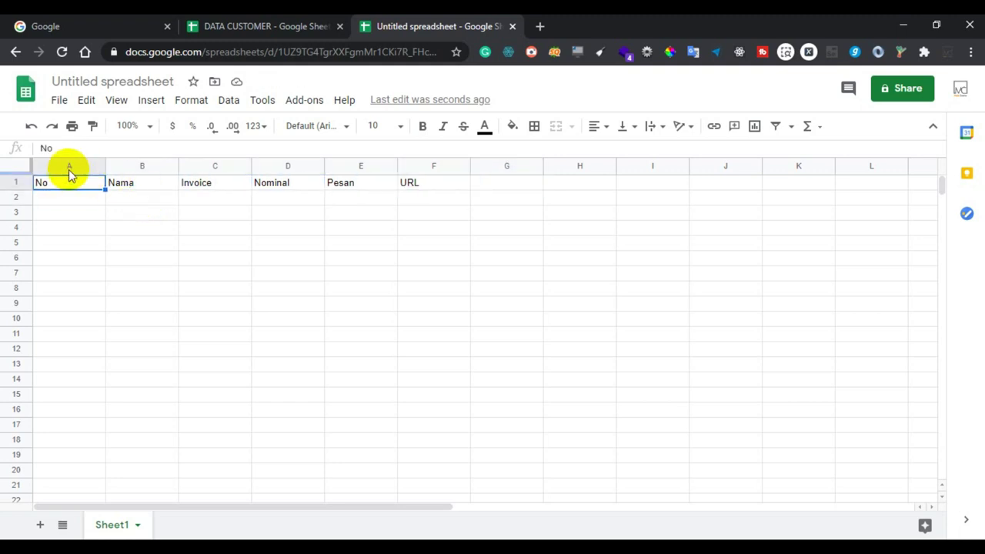
# Try merging header cells A1:F1, then undo the merge.
pyautogui.click(82, 211)
pyautogui.moveTo(62, 186); pyautogui.dragTo(420, 186)
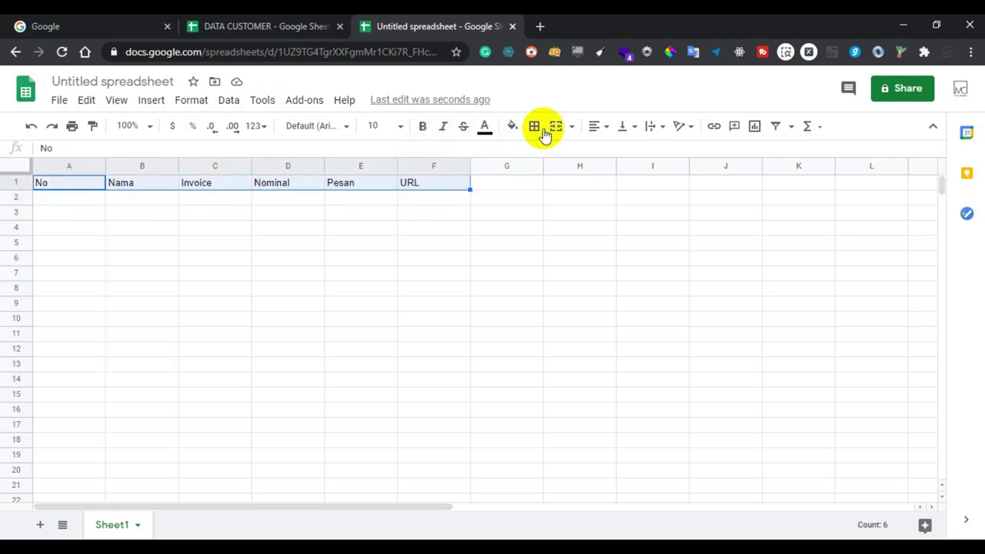
pyautogui.click(557, 125)
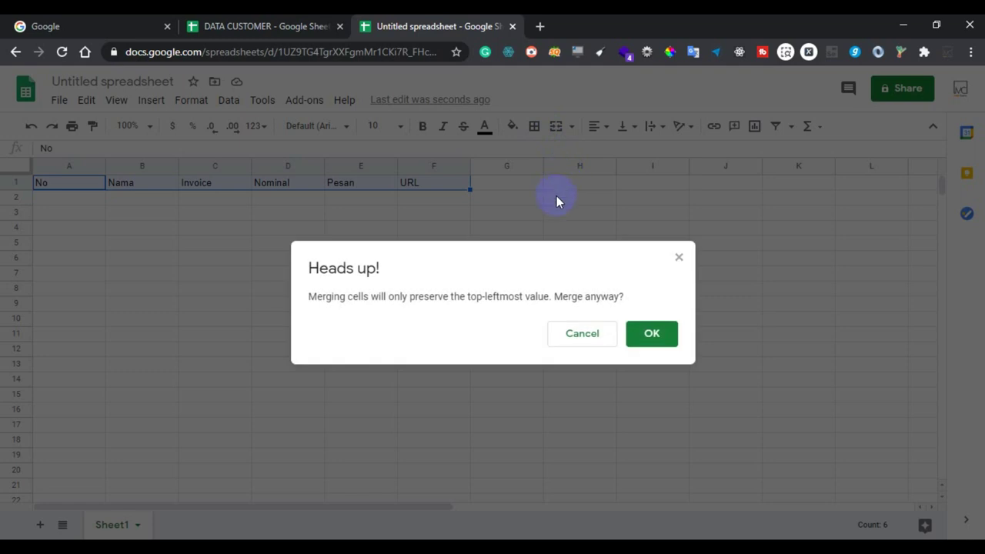
pyautogui.click(663, 339)
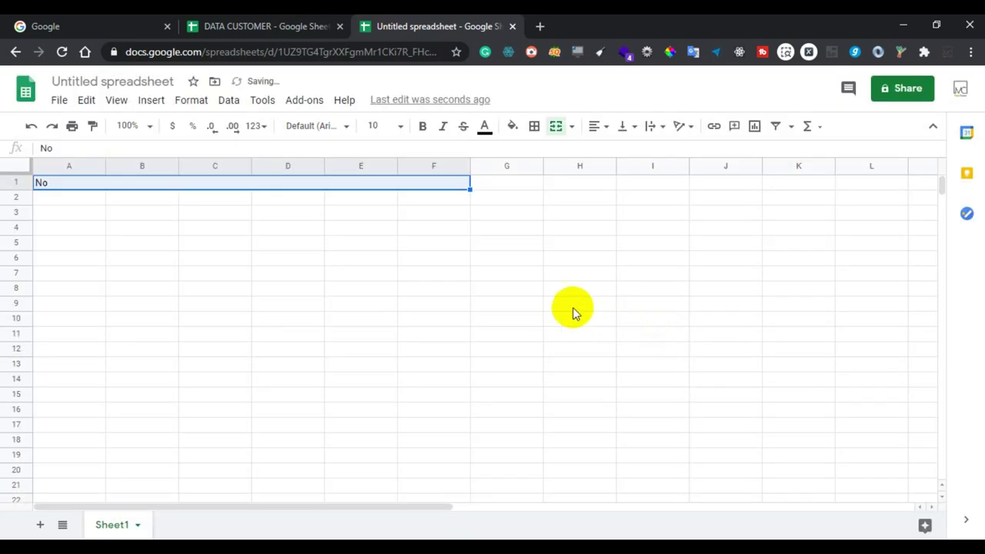
pyautogui.hotkey('ctrl', 'z')
# Center and bold the header row A1:F1.
pyautogui.click(434, 275)
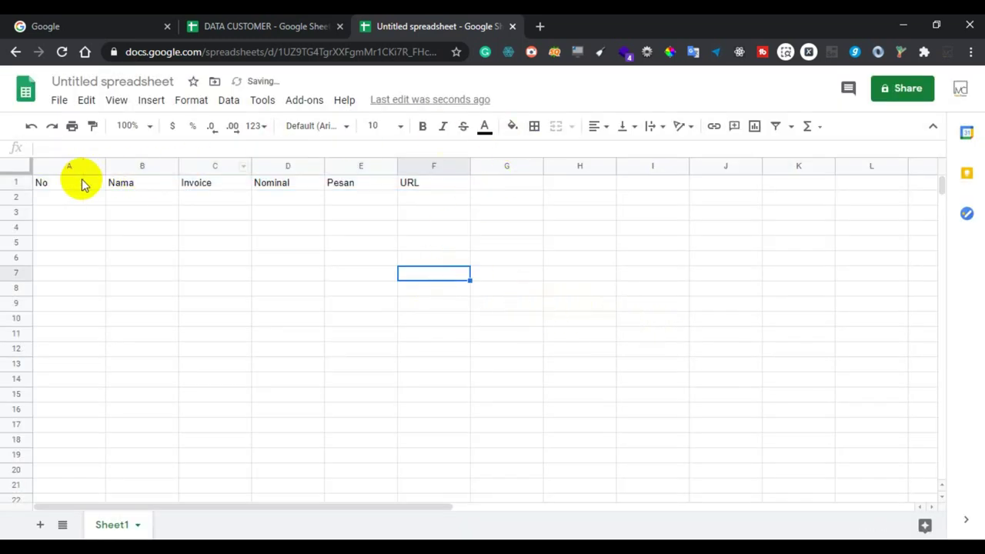
pyautogui.moveTo(77, 185); pyautogui.dragTo(426, 188)
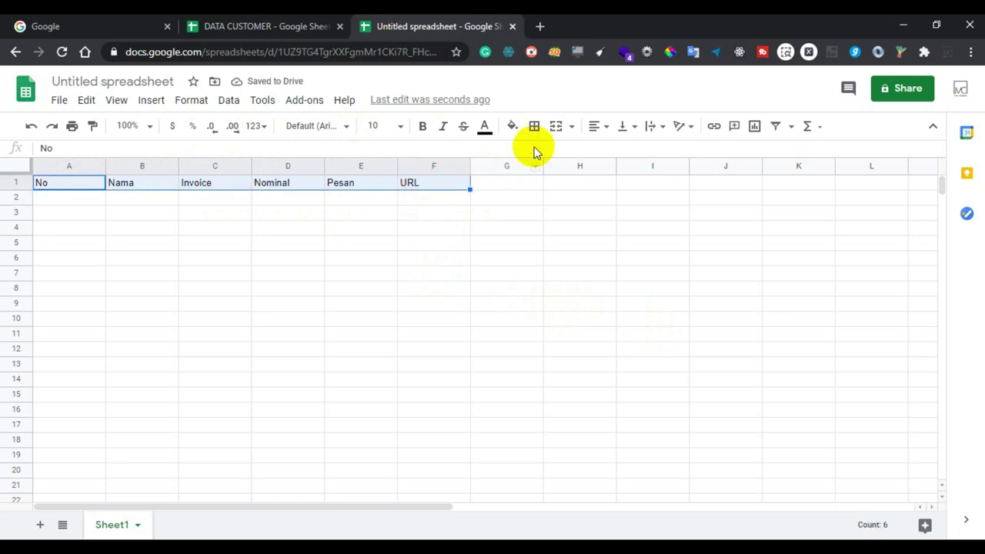
pyautogui.click(594, 125)
pyautogui.click(615, 151)
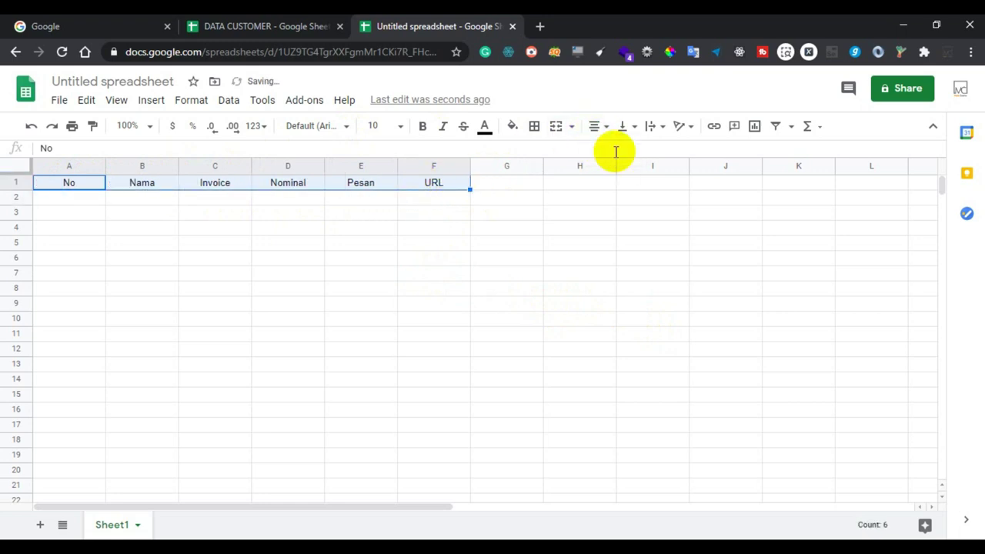
pyautogui.click(422, 126)
pyautogui.click(169, 243)
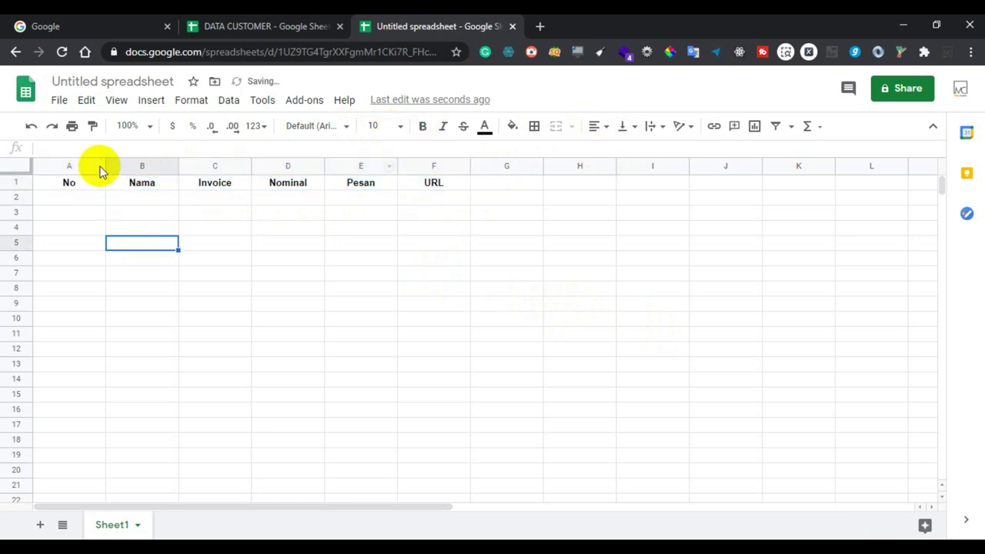
# Narrow column A to fit its short numbers and select A2.
pyautogui.moveTo(105, 166)
pyautogui.mouseDown()
pyautogui.moveTo(68, 166)
pyautogui.moveTo(69, 196)
pyautogui.mouseUp()
pyautogui.click(103, 208)
pyautogui.click(52, 199)
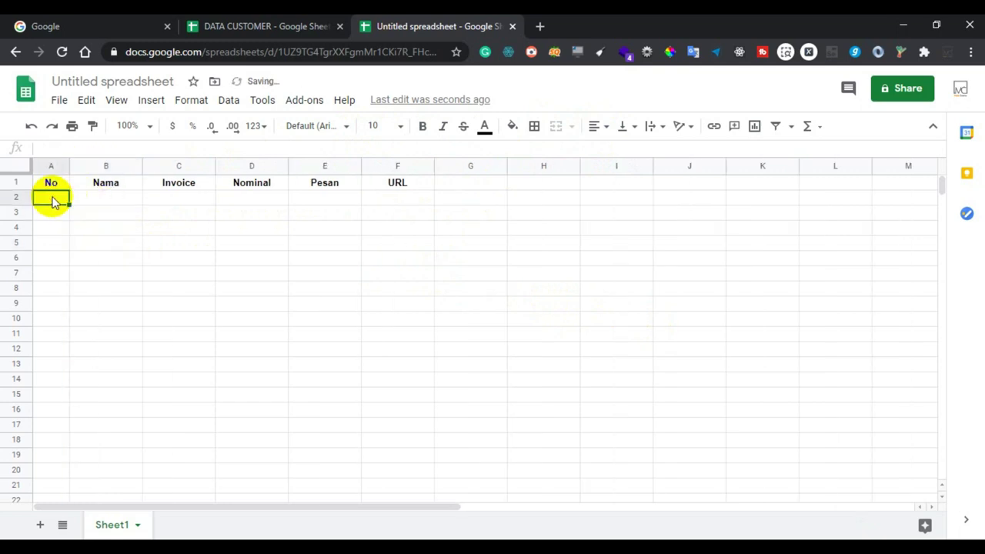
# Number the rows 1 to 5 in A2:A6 under No.
pyautogui.write('1')
pyautogui.press('Return')
pyautogui.write('2')
pyautogui.press('Return')
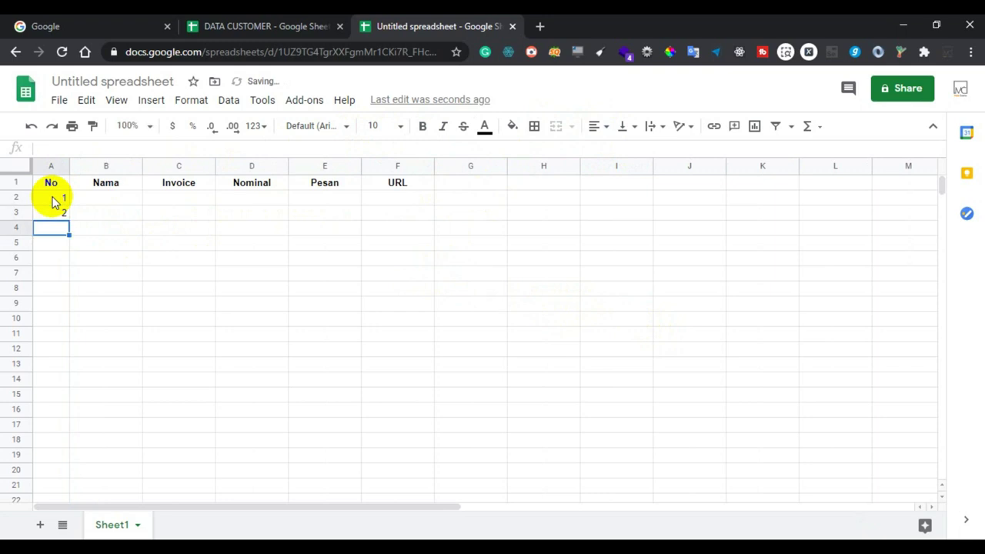
pyautogui.write('3')
pyautogui.press('Return')
pyautogui.write('4')
pyautogui.press('Return')
pyautogui.write('5')
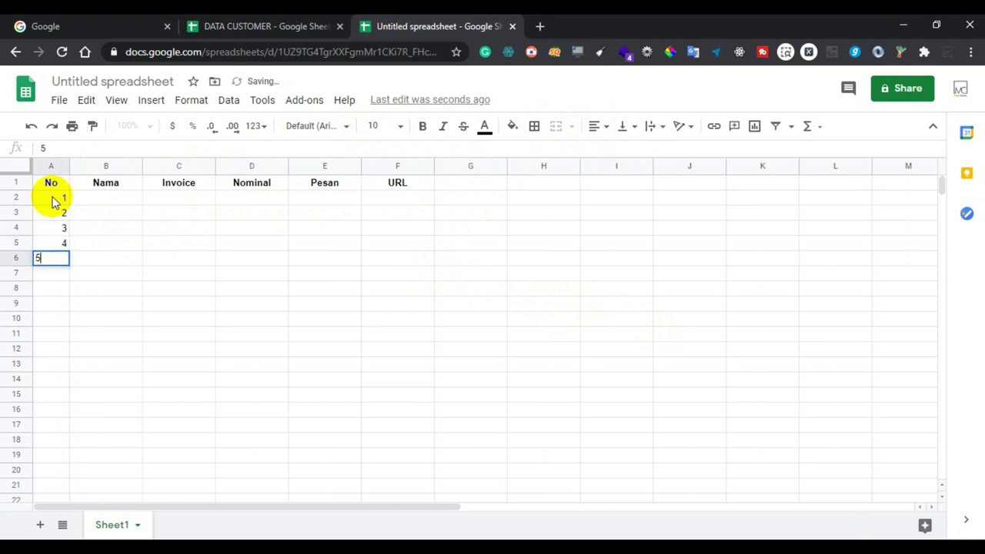
pyautogui.press('Up')
pyautogui.press('Up')
# Enter the five customer names in B2:B6 under Nama, fixing a typo in the third.
pyautogui.click(108, 201)
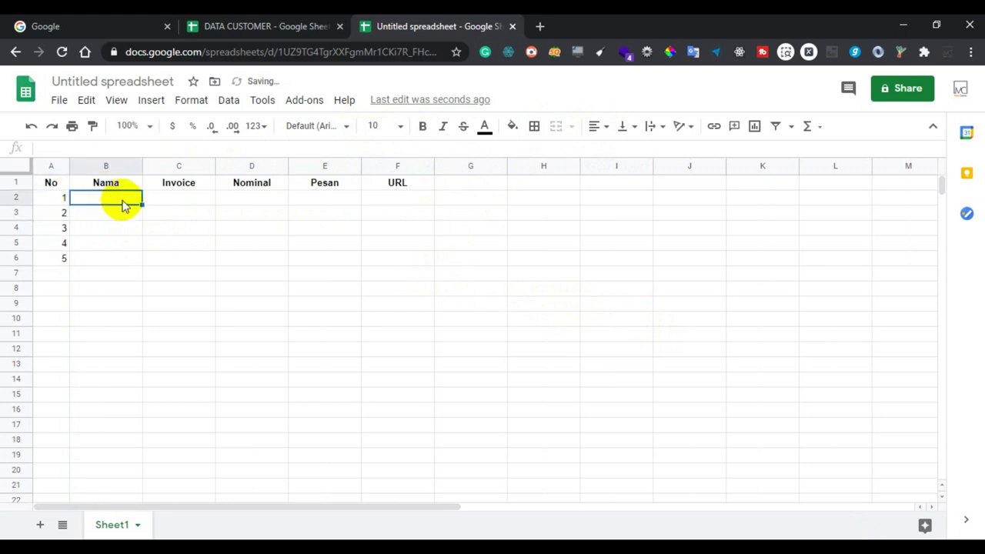
pyautogui.write('Thom')
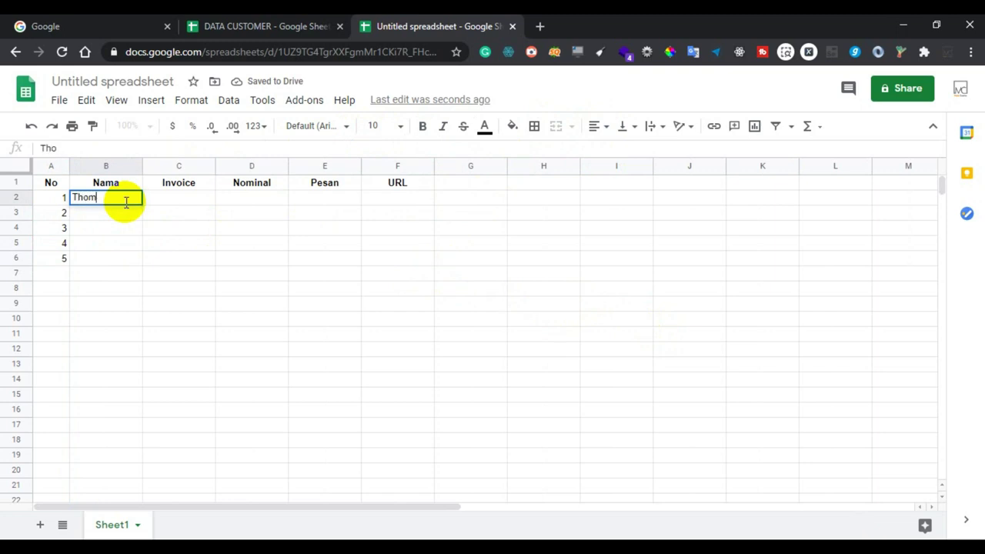
pyautogui.write('as')
pyautogui.press('Return')
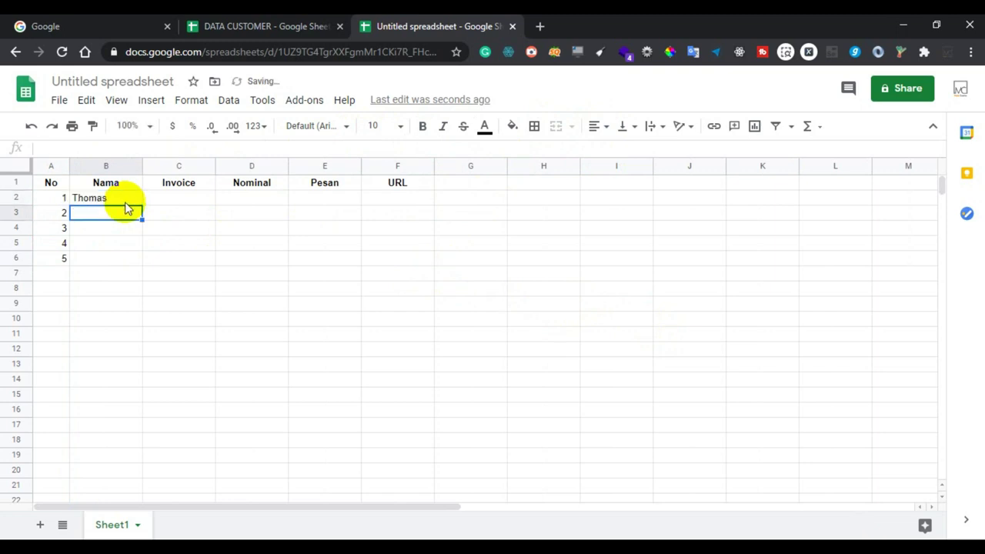
pyautogui.write('Pan')
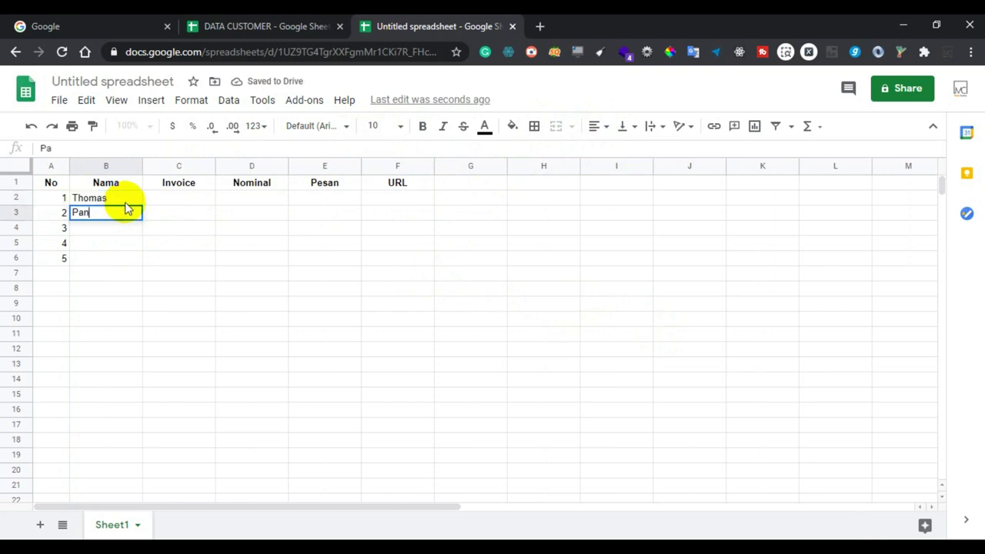
pyautogui.write('ji')
pyautogui.press('Return')
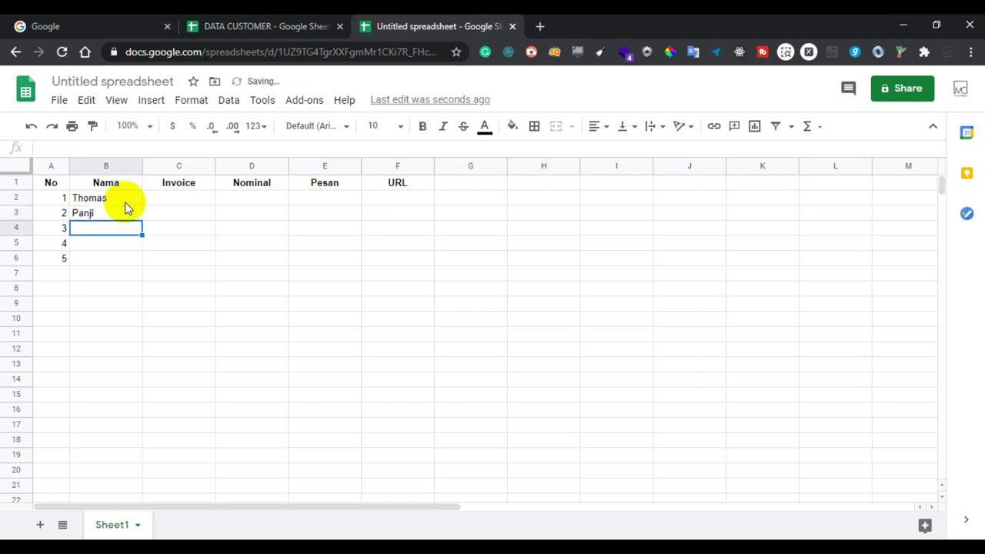
pyautogui.write('Shi')
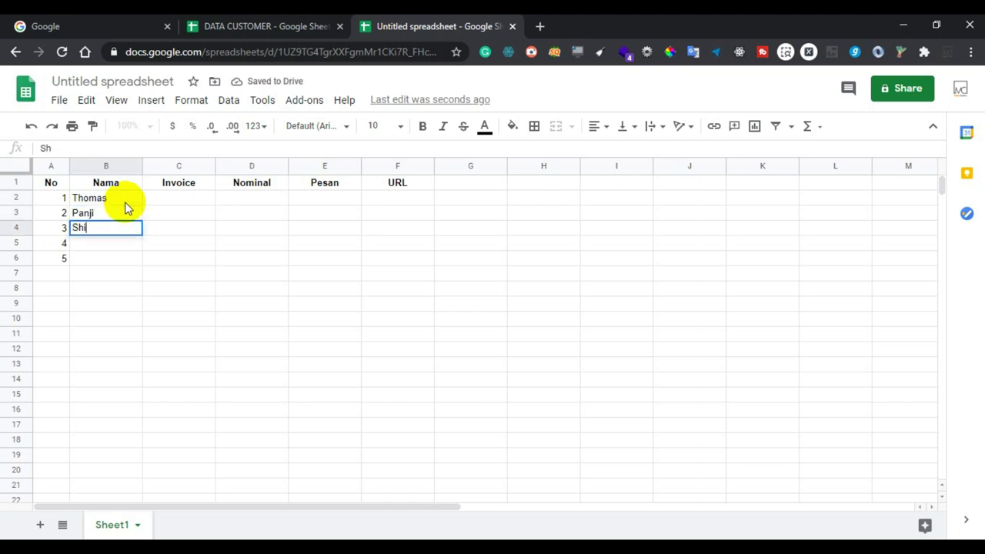
pyautogui.write('tna')
pyautogui.press('BackSpace')
pyautogui.press('BackSpace')
pyautogui.press('BackSpace')
pyautogui.write('nta')
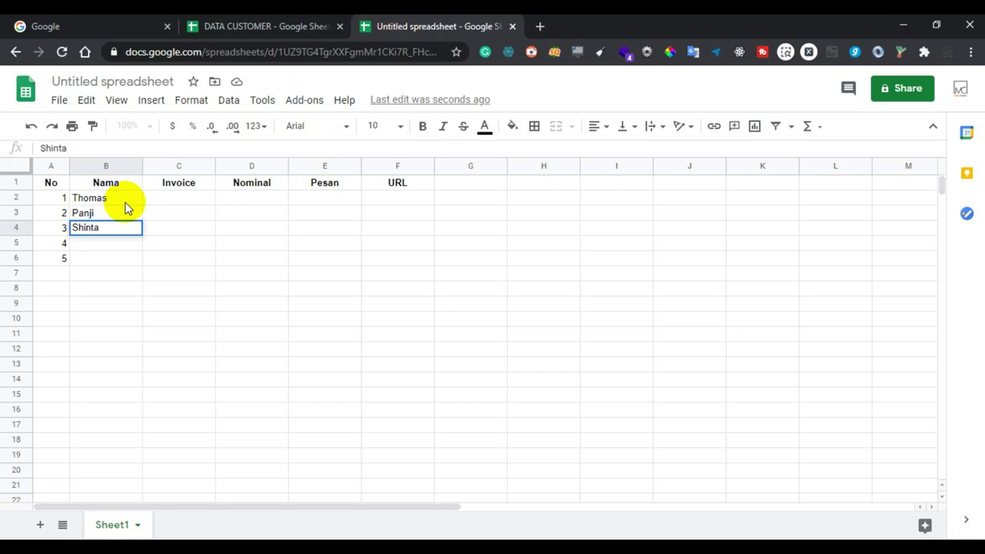
pyautogui.press('Return')
pyautogui.write('Martha')
pyautogui.press('Return')
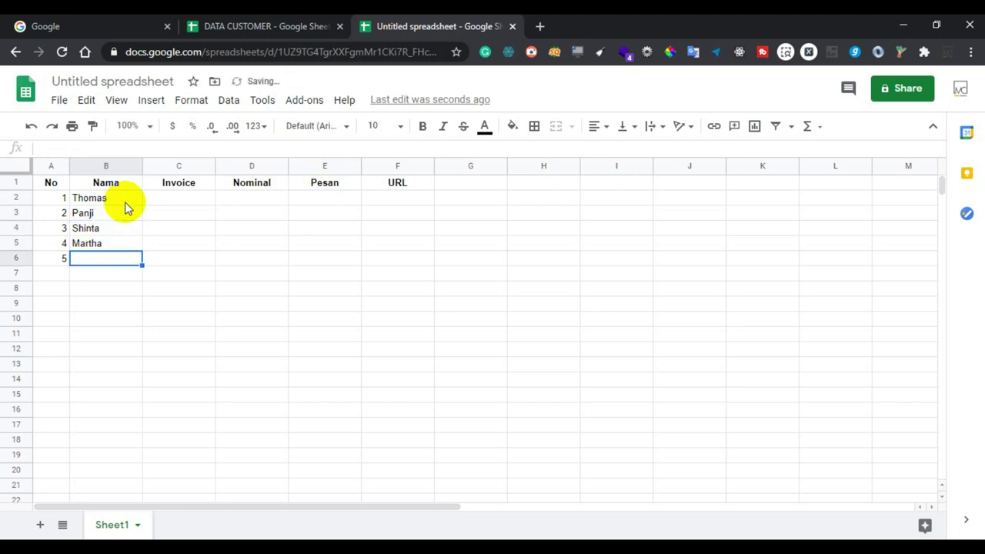
pyautogui.write('Jas')
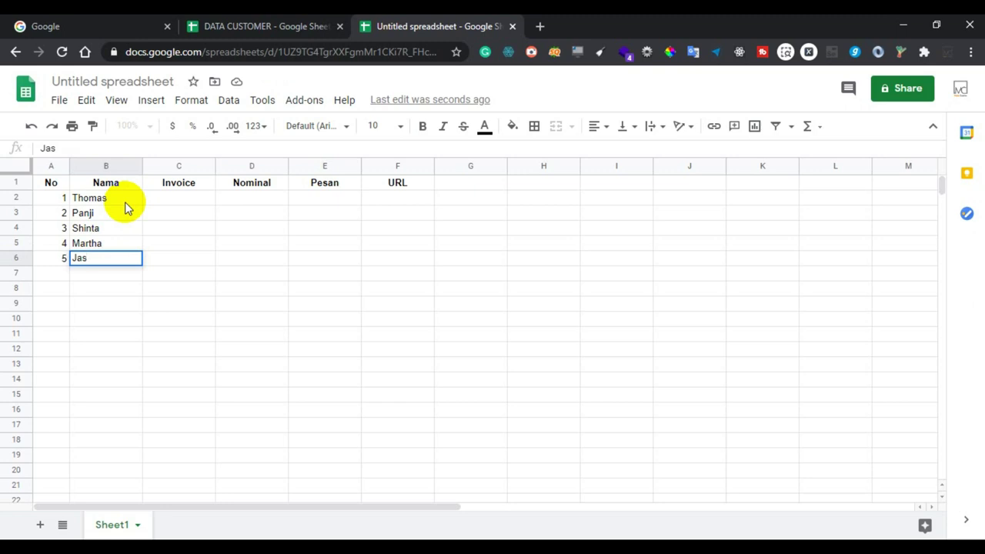
pyautogui.write('min')
pyautogui.press('Tab')
pyautogui.press('Up')
pyautogui.press('Up')
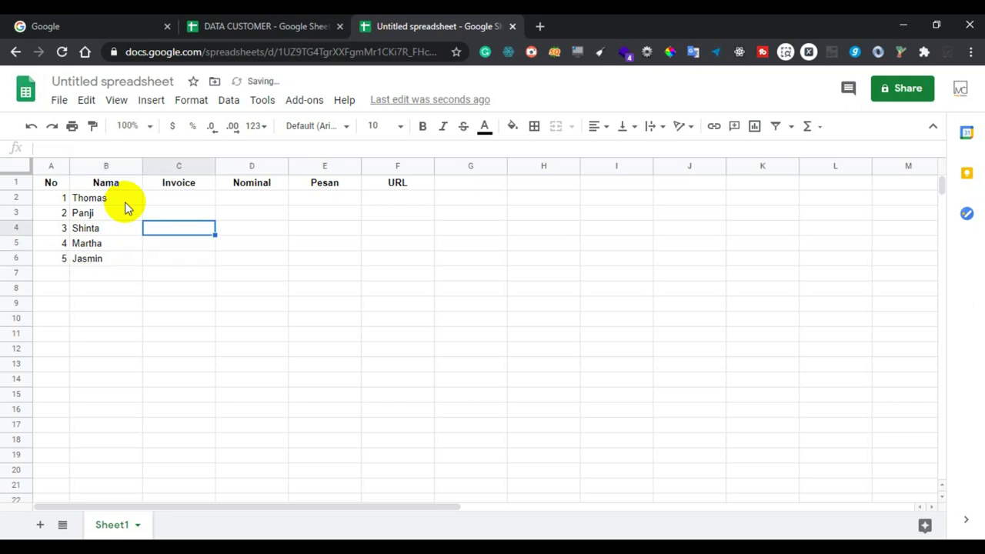
pyautogui.press('Up')
pyautogui.press('Up')
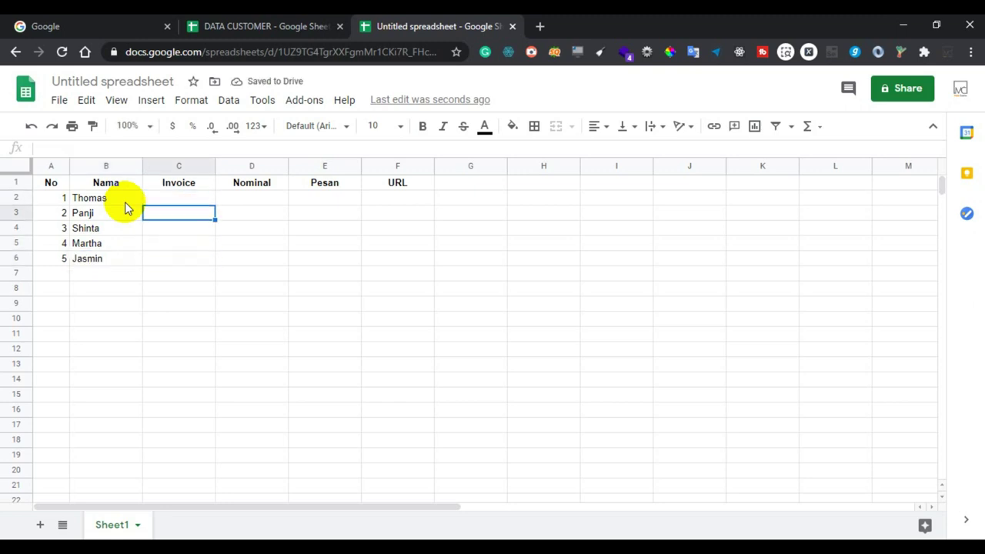
# Enter INV001 in C2 and fill the invoice numbers down to INV005.
pyautogui.write('INV')
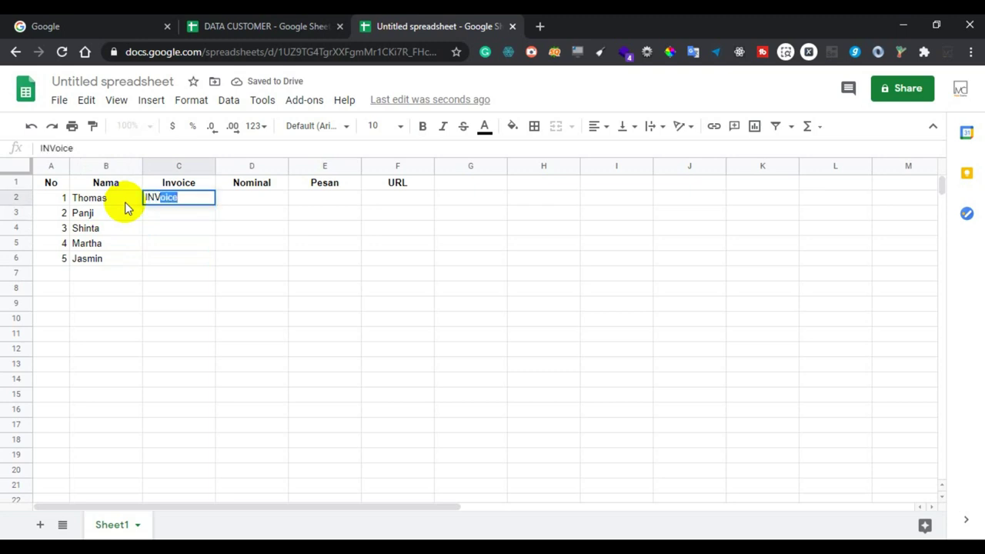
pyautogui.write('001')
pyautogui.press('Return')
pyautogui.press('Up')
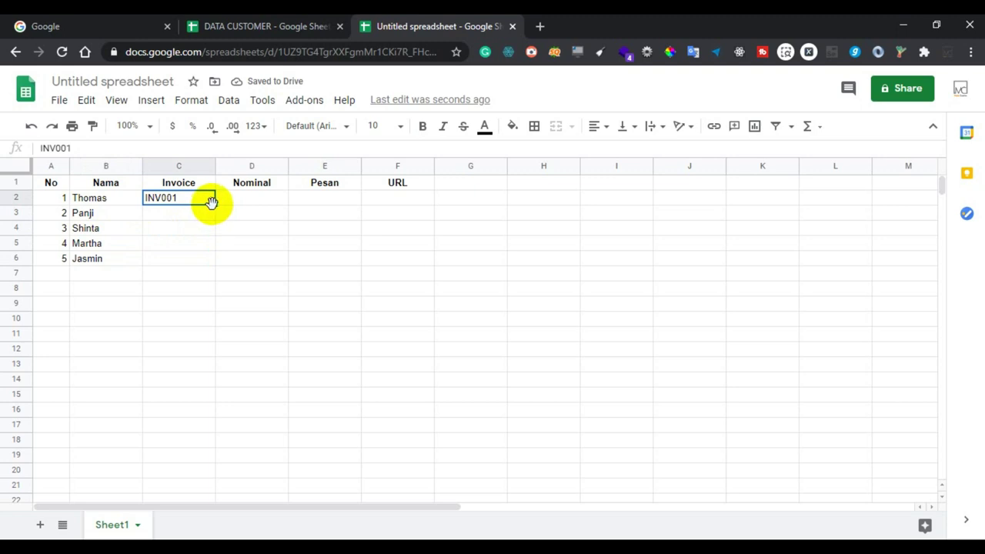
pyautogui.moveTo(215, 204); pyautogui.dragTo(213, 258)
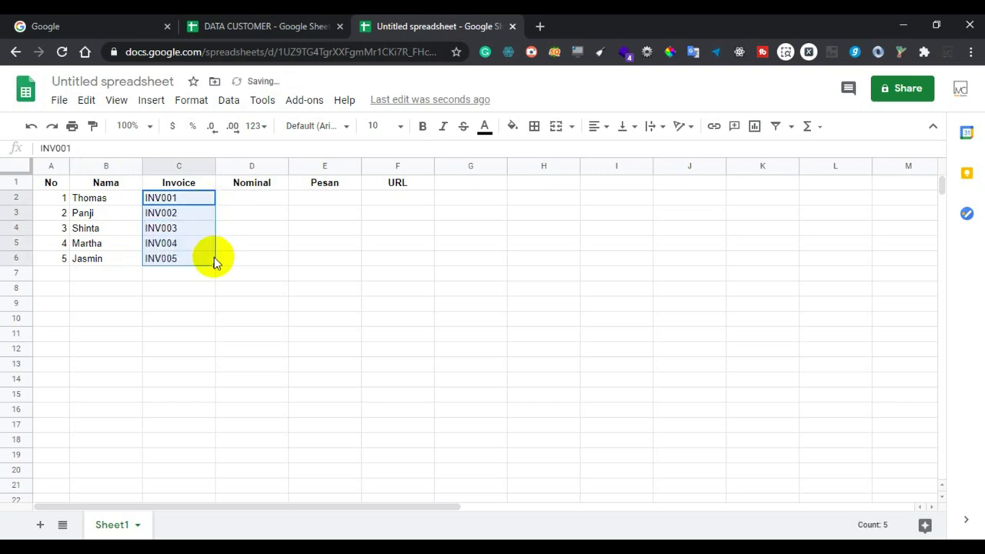
# Fill Nominal D2:D6 with 25000, 10000, 6000, 8000 and 4000.
pyautogui.click(264, 202)
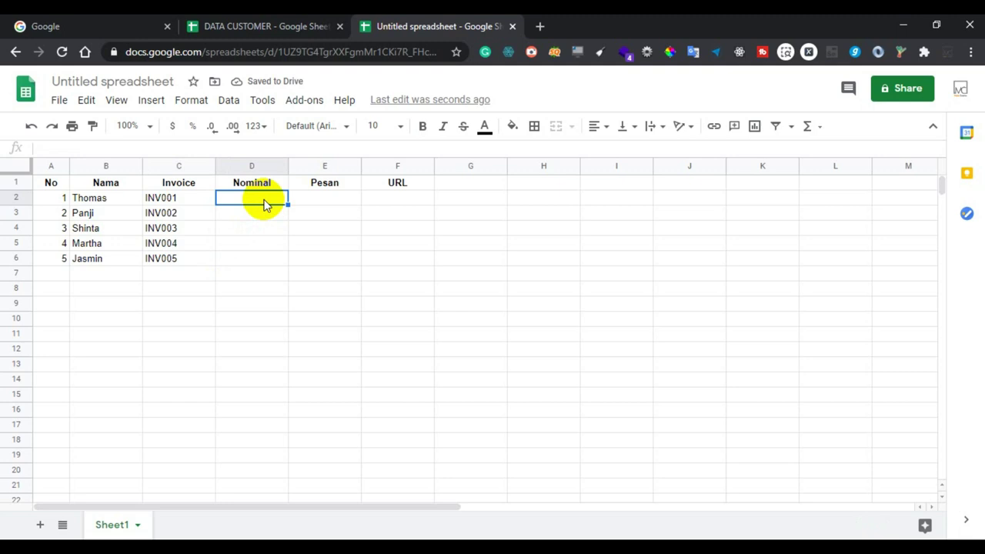
pyautogui.write('25')
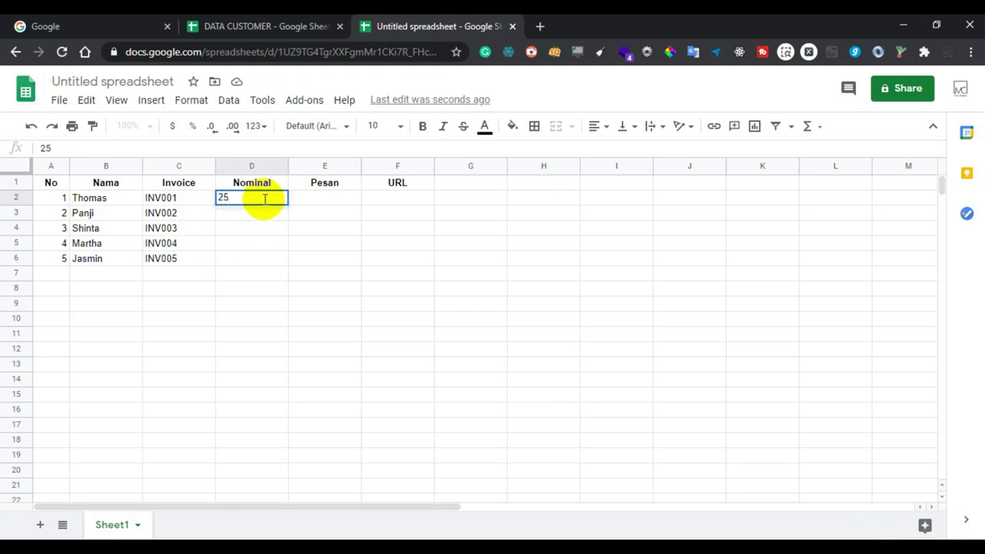
pyautogui.write('000')
pyautogui.press('Return')
pyautogui.write('100')
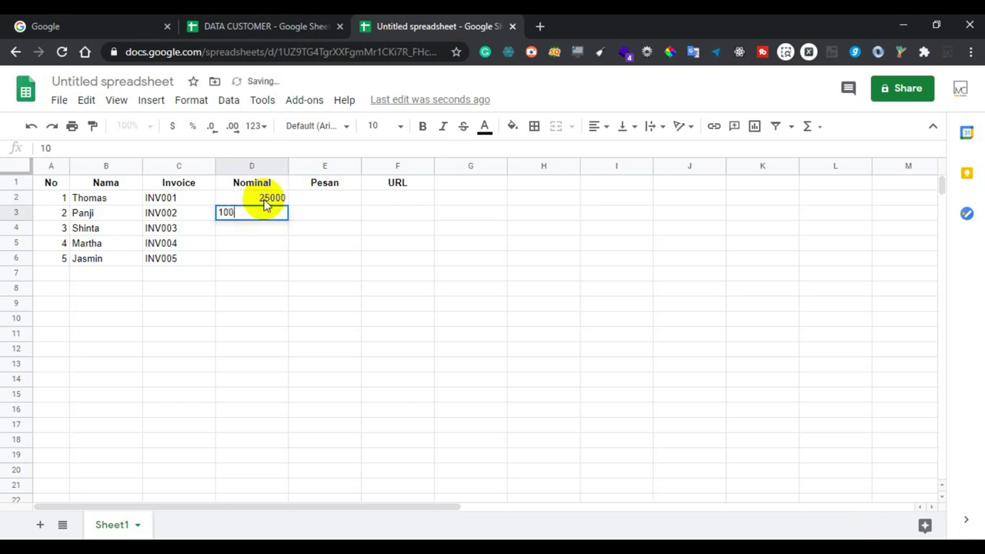
pyautogui.write('00')
pyautogui.press('Return')
pyautogui.write('600')
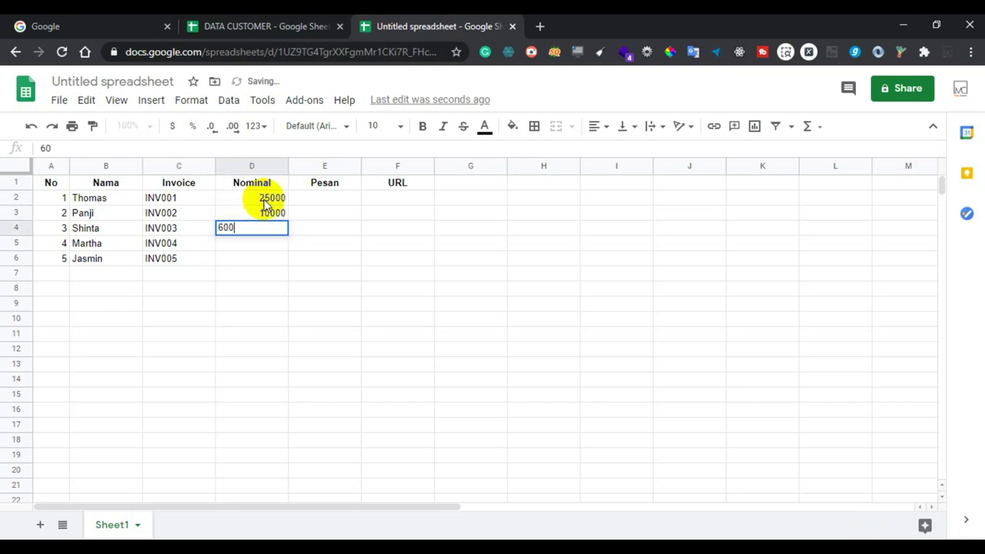
pyautogui.write('0')
pyautogui.press('Return')
pyautogui.write('8')
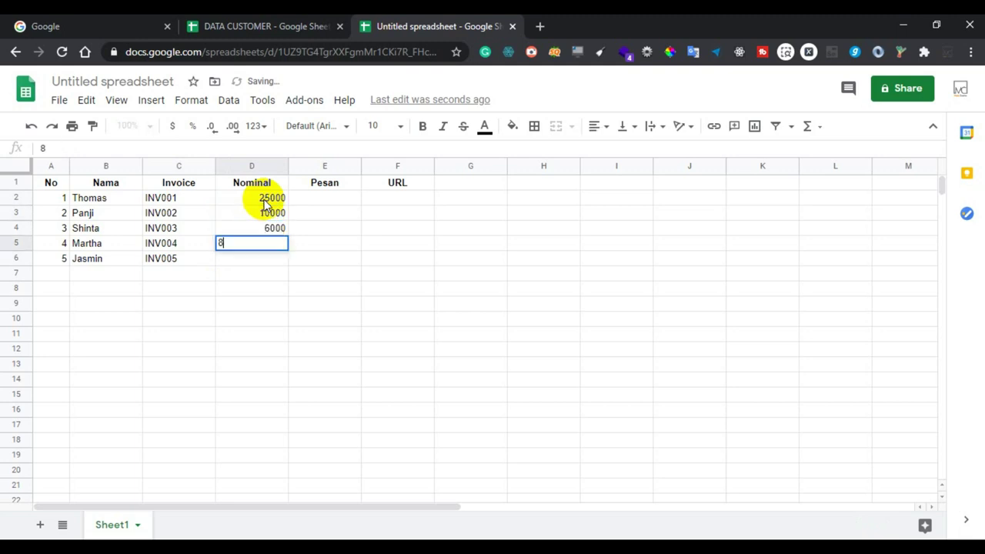
pyautogui.write('000')
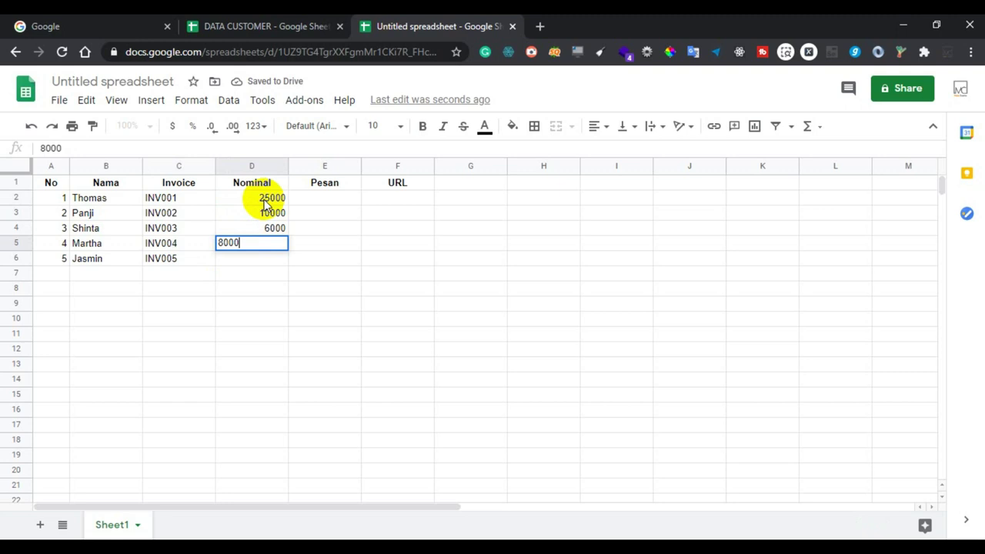
pyautogui.press('Return')
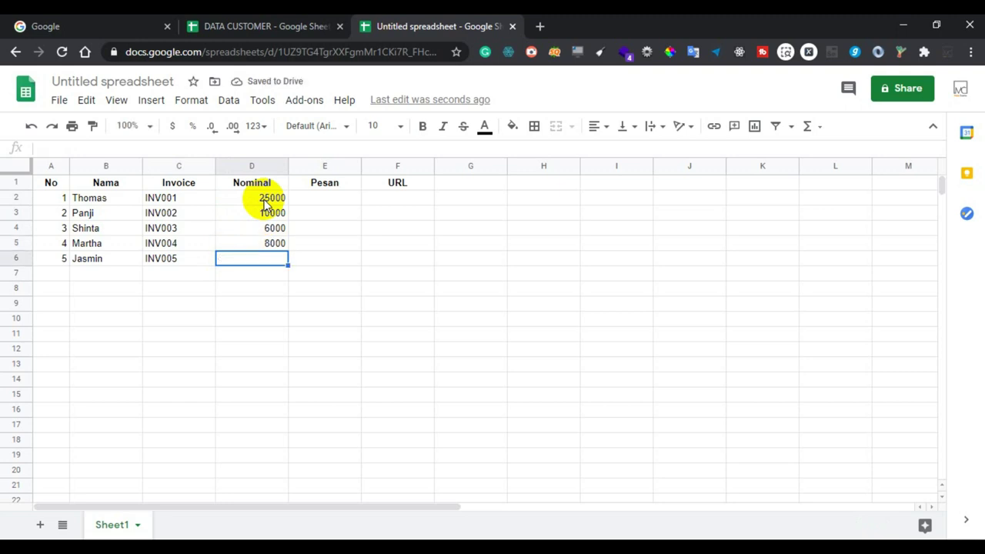
pyautogui.write('4000')
pyautogui.press('Return')
pyautogui.press('Up')
pyautogui.press('Up')
pyautogui.press('Up')
pyautogui.press('Up')
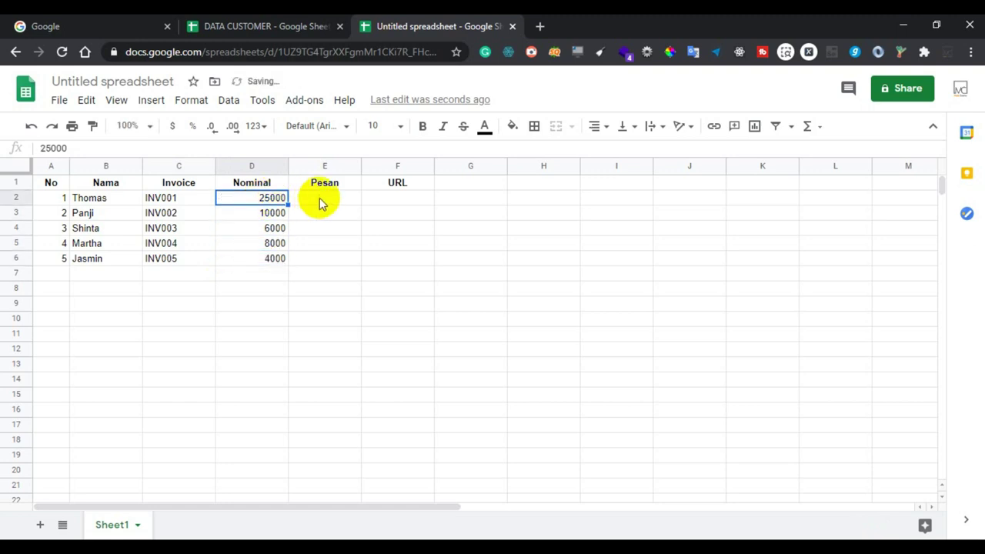
pyautogui.click(323, 199)
pyautogui.press('Down')
# Point out the cells of the Pesan column, finishing with cell E2 selected.
pyautogui.click(325, 200)
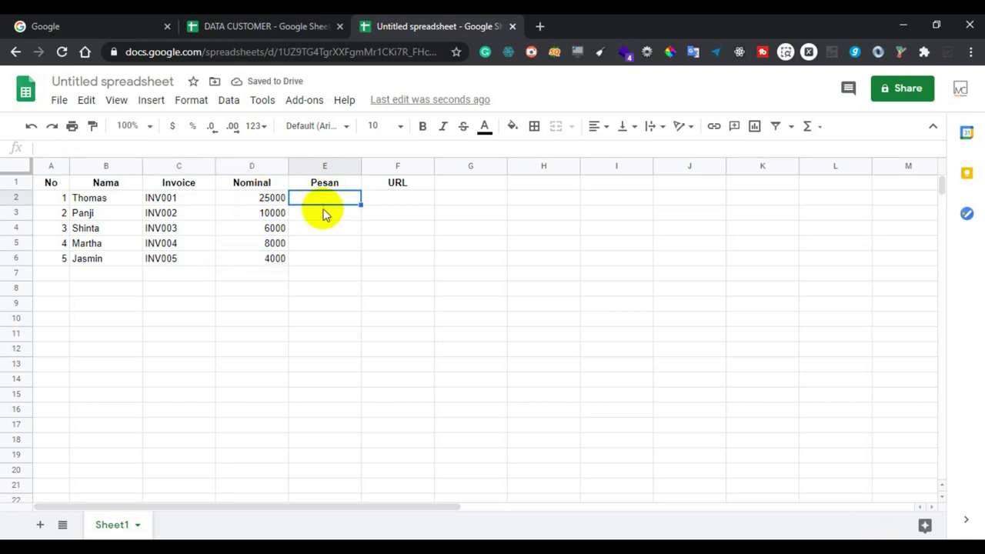
pyautogui.press('Down')
pyautogui.click(327, 202)
pyautogui.press('Down')
pyautogui.click(331, 200)
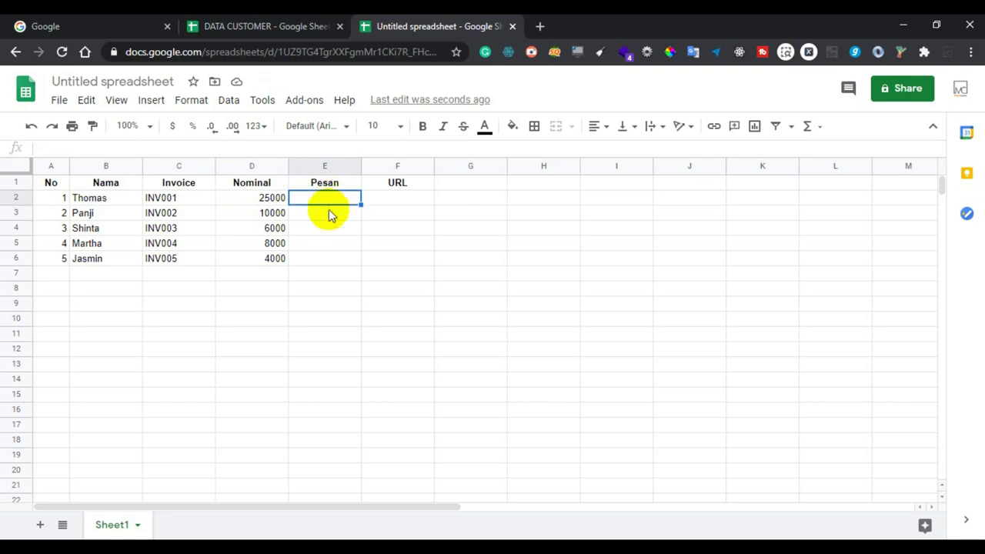
pyautogui.click(329, 216)
pyautogui.click(329, 230)
pyautogui.click(328, 245)
pyautogui.click(329, 260)
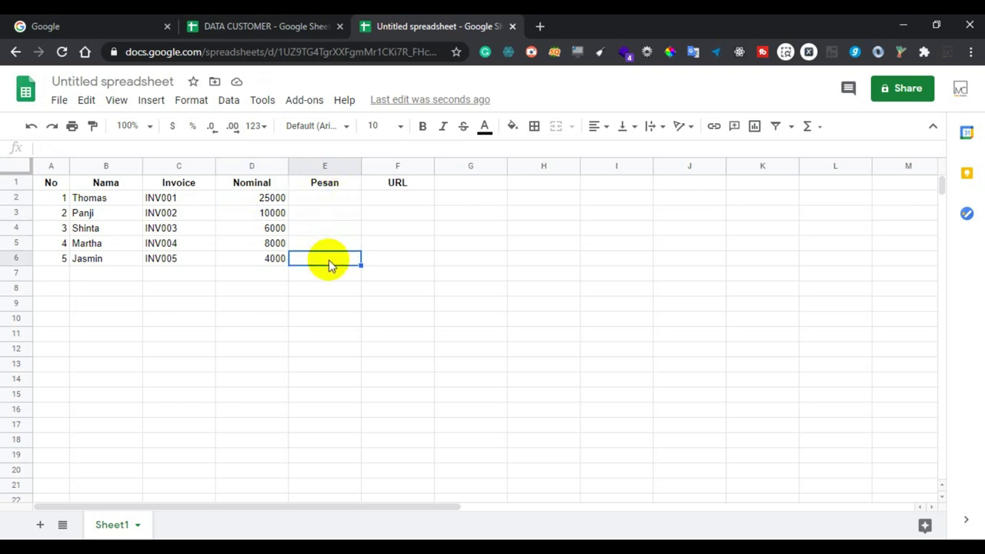
pyautogui.click(338, 200)
pyautogui.click(334, 214)
pyautogui.click(336, 229)
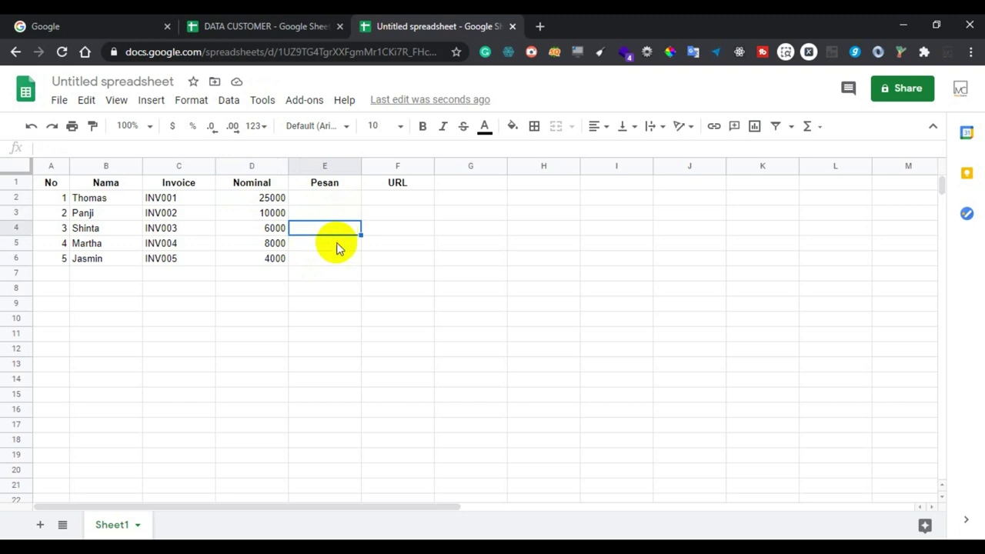
pyautogui.click(330, 245)
pyautogui.click(338, 201)
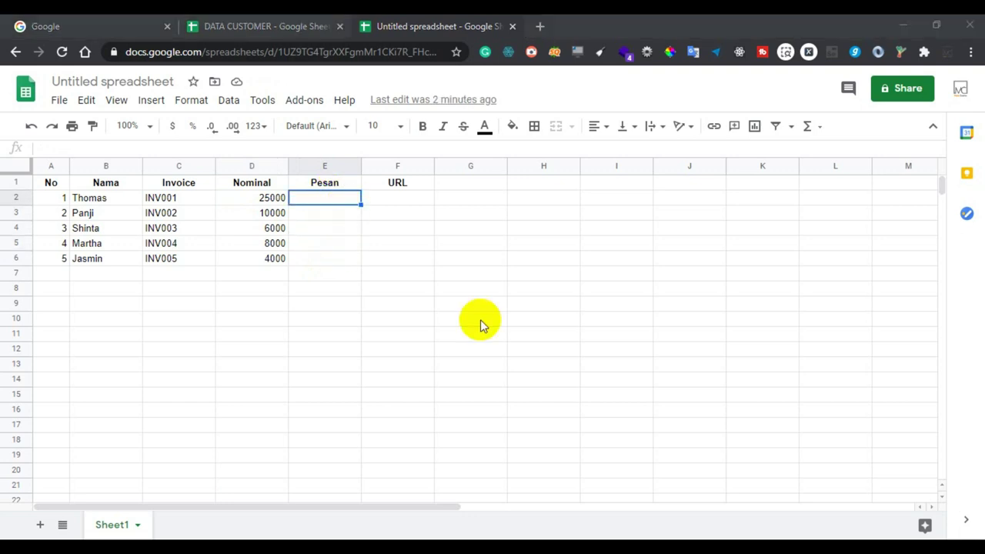
# Open a new Notepad note and paste the prepared thank-you message template.
pyautogui.press('super')
pyautogui.write('note')
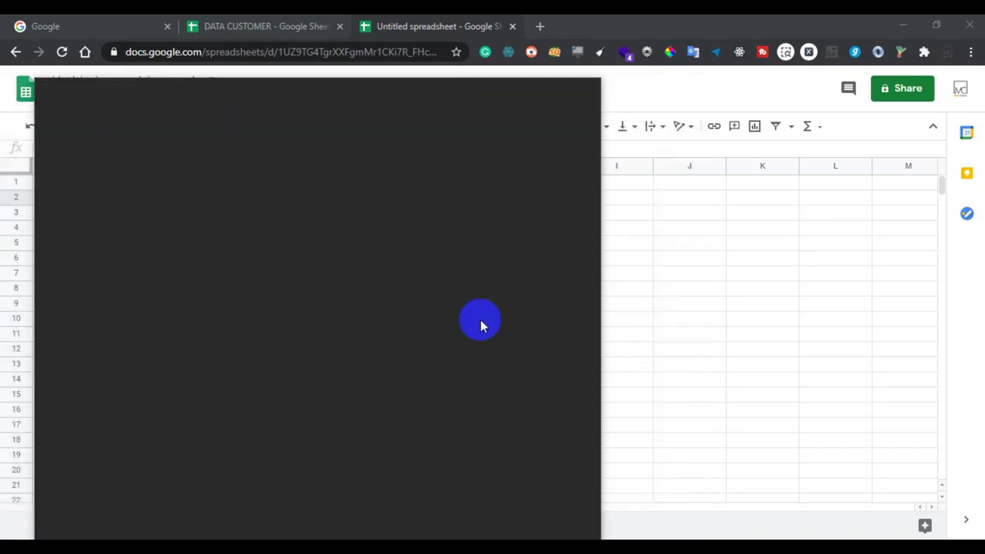
pyautogui.press('Return')
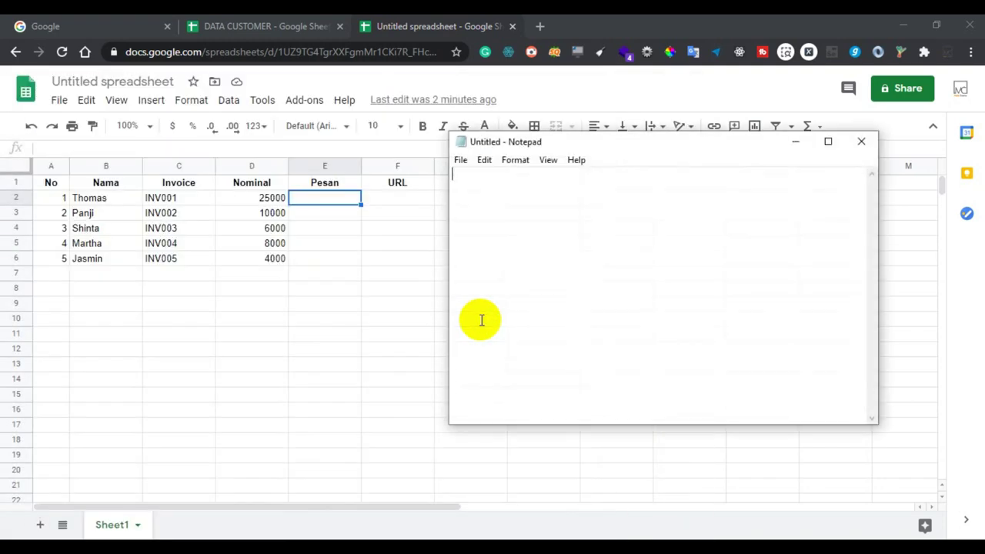
pyautogui.write('Halo *Nama*,  Terima kasih telah melakukan pembelian produk di *tokococok.com*. Detail Pembelian : - No Invoice : *INV* - Nominal : *Rp 175.000* Untuk meningkatkan kualitas dan pelayanan kami, mohon berkenan untuk memberikan penilaian pada link berikut ini : https://g.page/tokococok?gm   Best regards, tokococok.com')
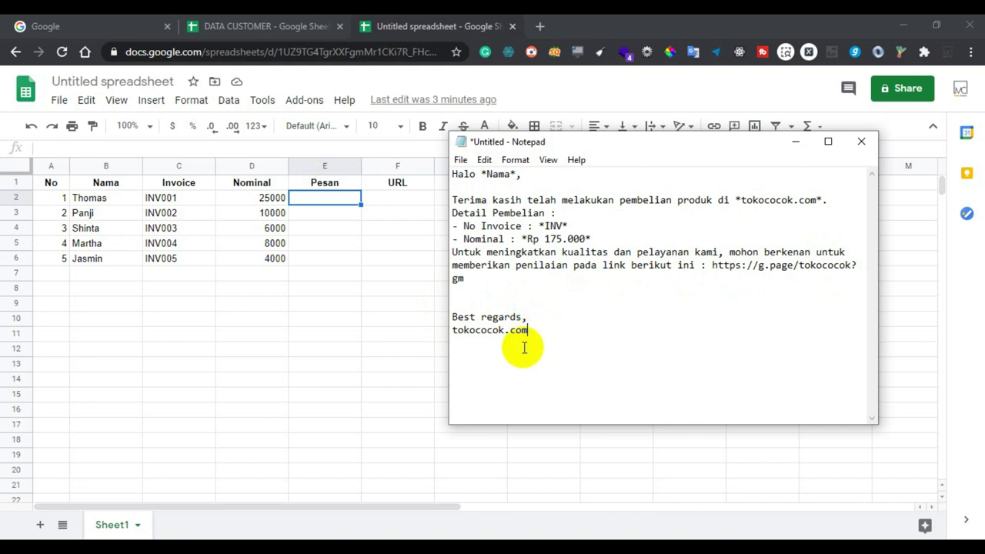
# Copy the whole message from Notepad and paste it into E2 through an enlarged formula bar.
pyautogui.moveTo(451, 173); pyautogui.dragTo(564, 337)
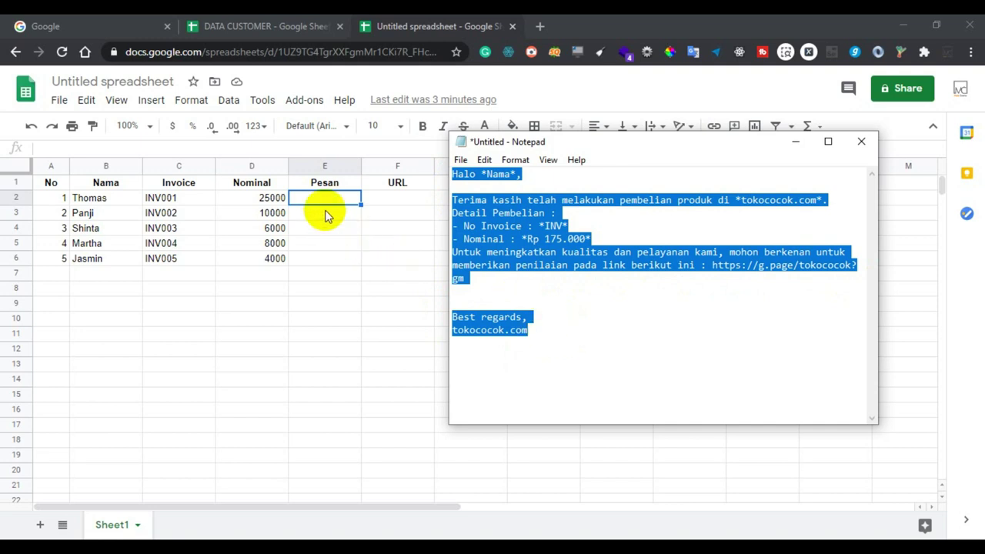
pyautogui.click(323, 203)
pyautogui.click(319, 227)
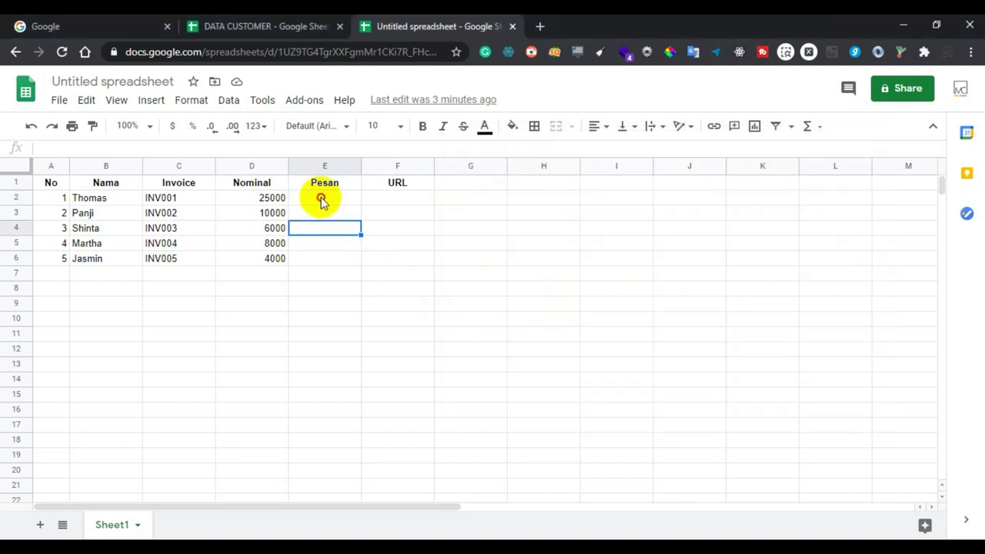
pyautogui.click(321, 198)
pyautogui.moveTo(300, 154); pyautogui.dragTo(312, 224)
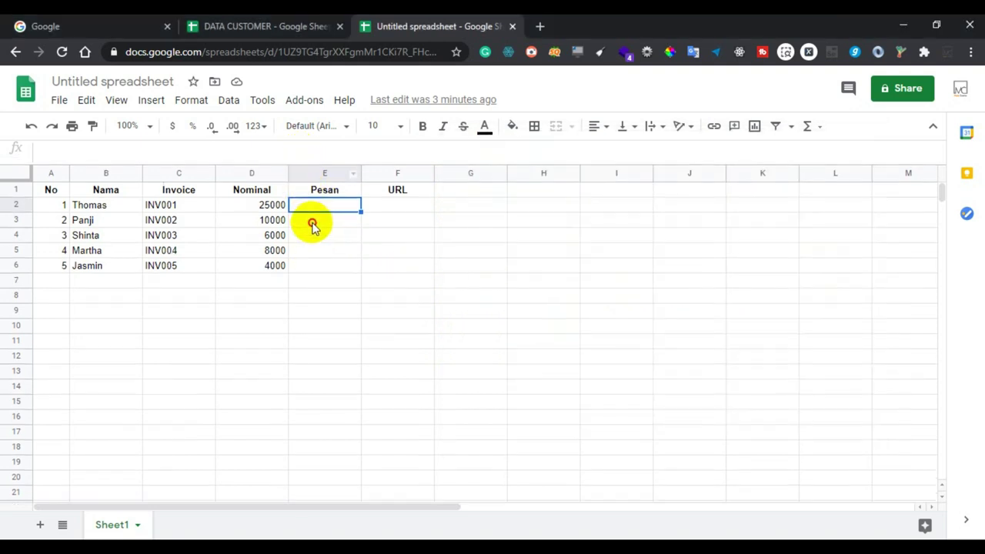
pyautogui.click(191, 162)
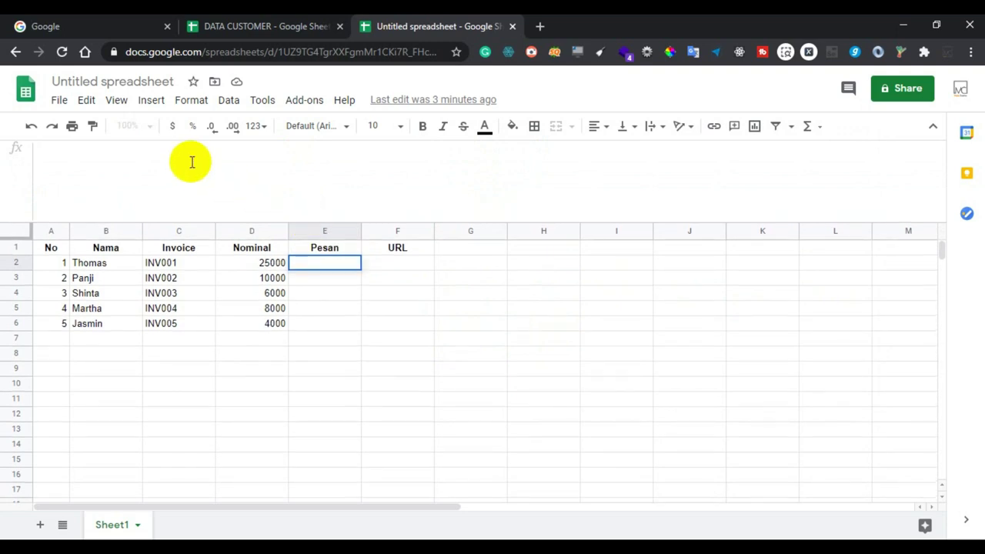
pyautogui.write('Halo *Nama*,  Terima kasih telah melakukan pembelian produk di "tokococok.com". Detail Pembelian : - No Invoice : *INV* - Nominal : *Rp 175.000* Untuk meningkatkan kualitas dan pelayanan kami, mohon berkenan untuk memberikan penilaian pada link berikut ini : https://g.page/tokococok?gm   Best regards, tokococok.com')
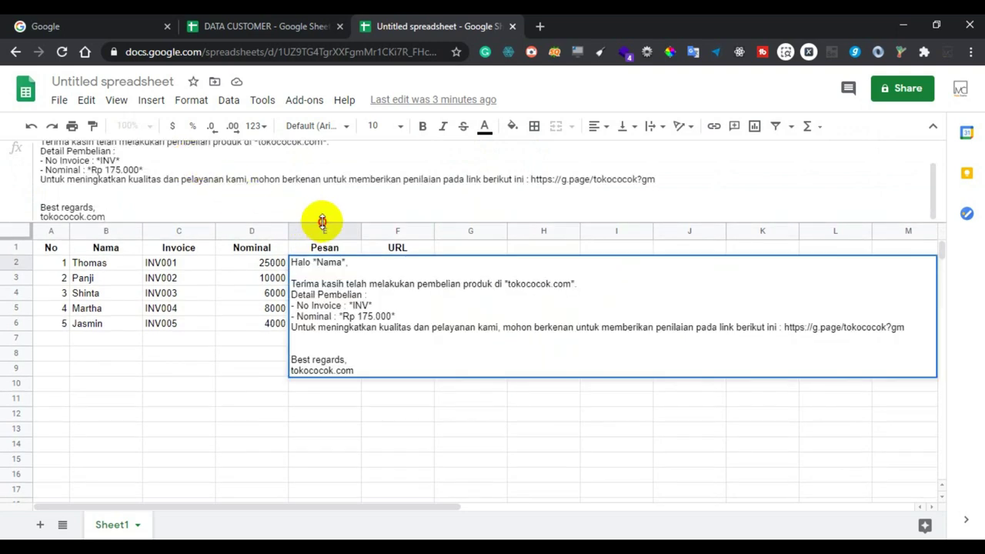
pyautogui.moveTo(322, 223); pyautogui.dragTo(325, 268)
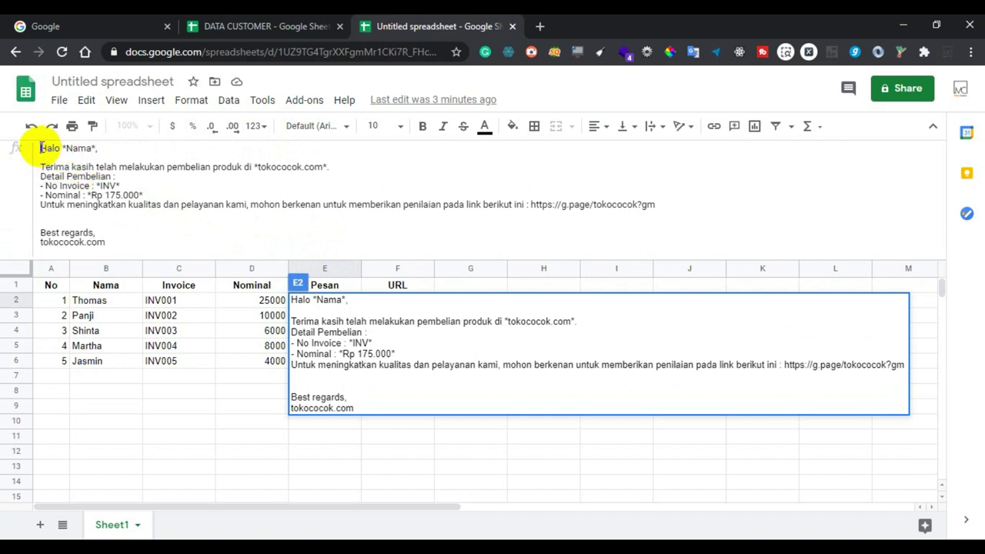
# Make E2 a formula starting =""&, replacing the *Nama* placeholder with a B2 reference.
pyautogui.click(42, 148)
pyautogui.write('=')
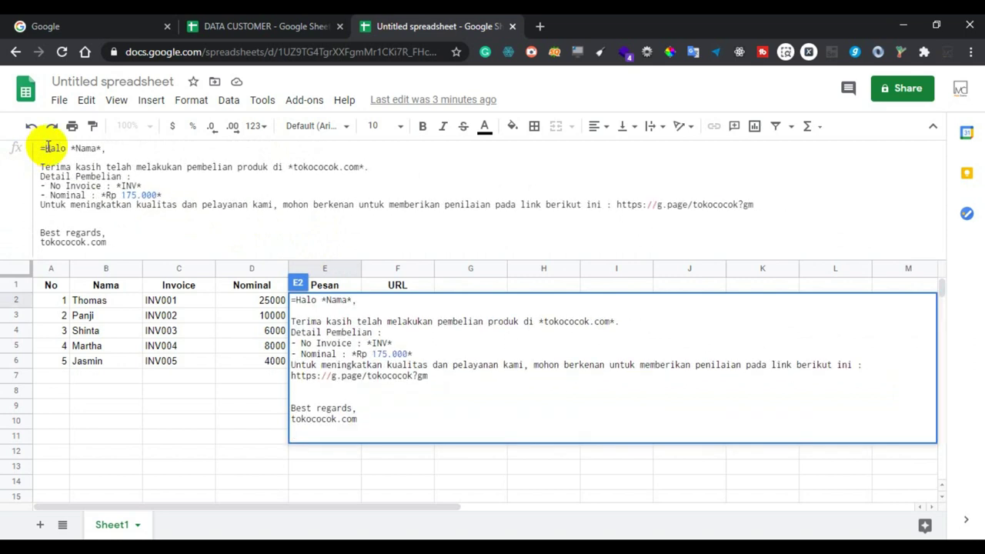
pyautogui.write('"')
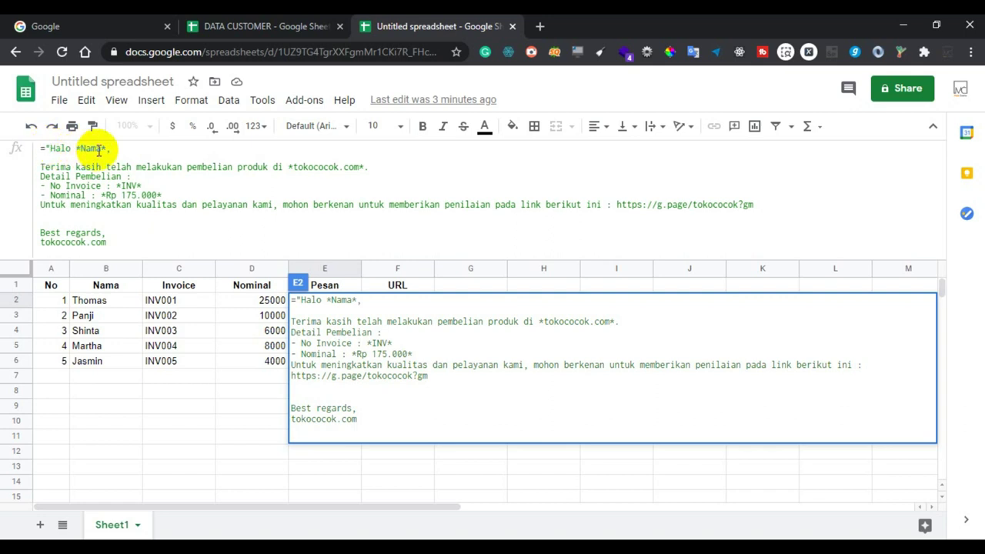
pyautogui.write('"')
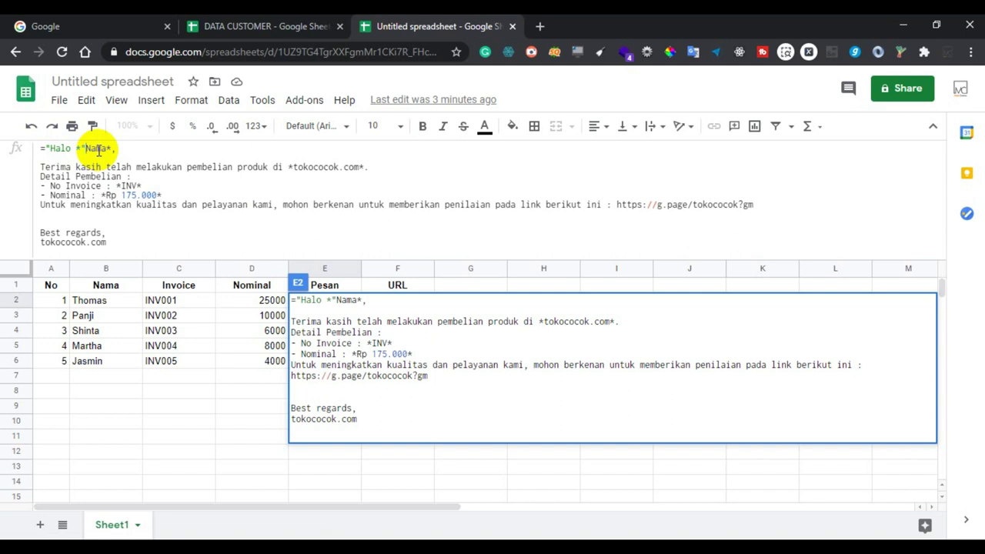
pyautogui.write('&')
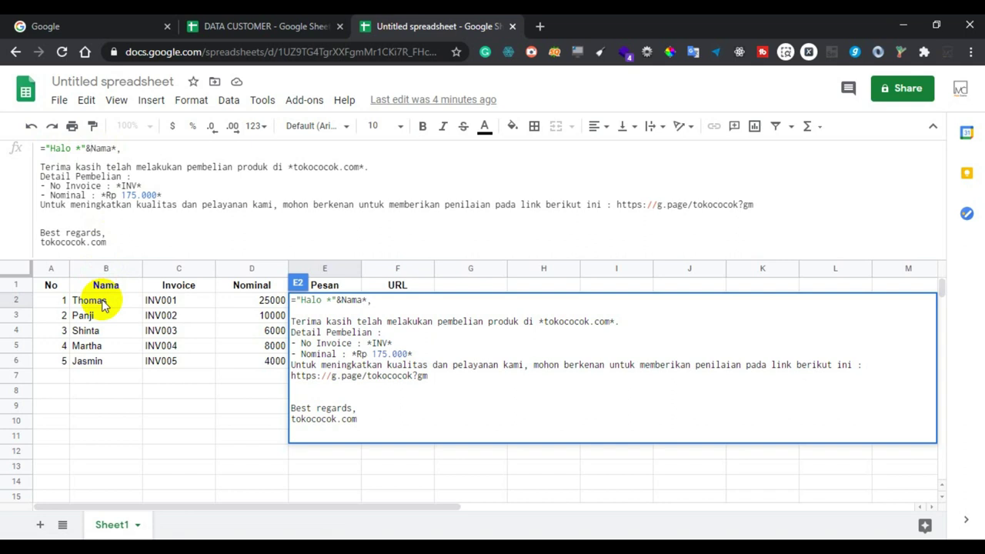
pyautogui.click(104, 305)
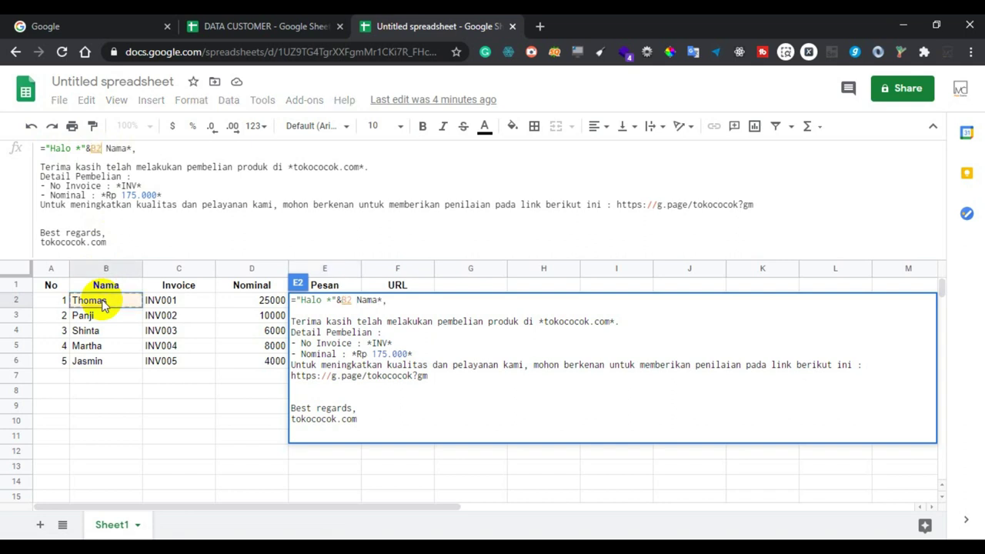
pyautogui.write('&')
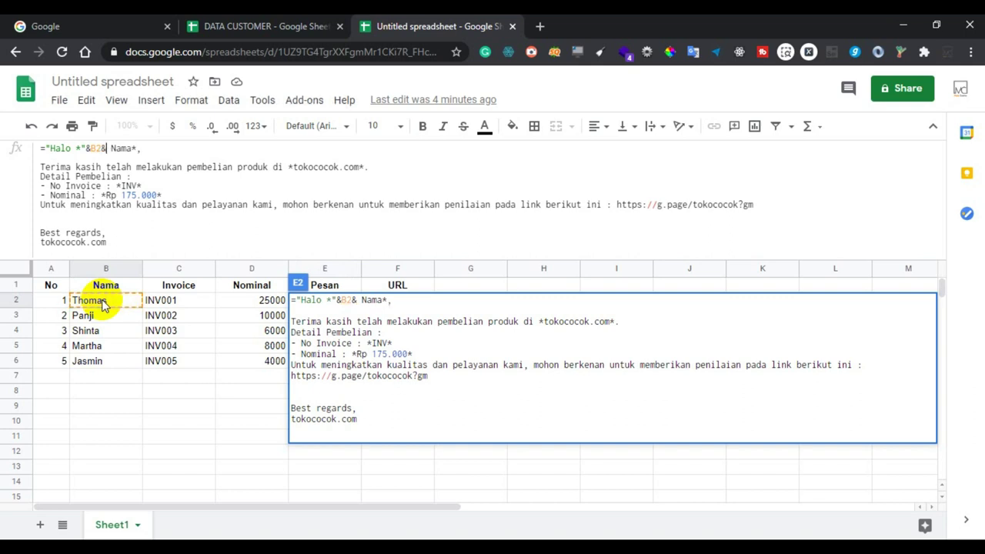
pyautogui.doubleClick(121, 148)
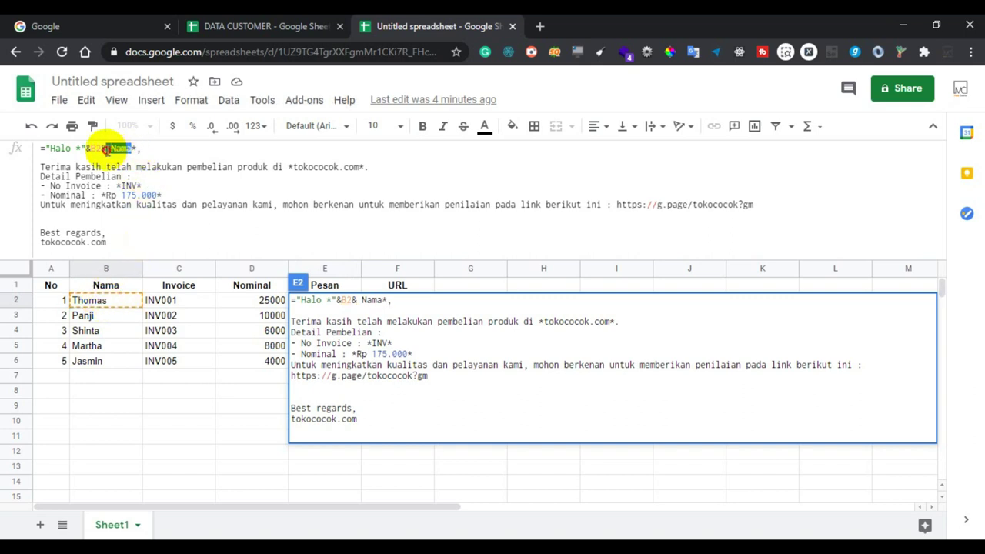
pyautogui.press('BackSpace')
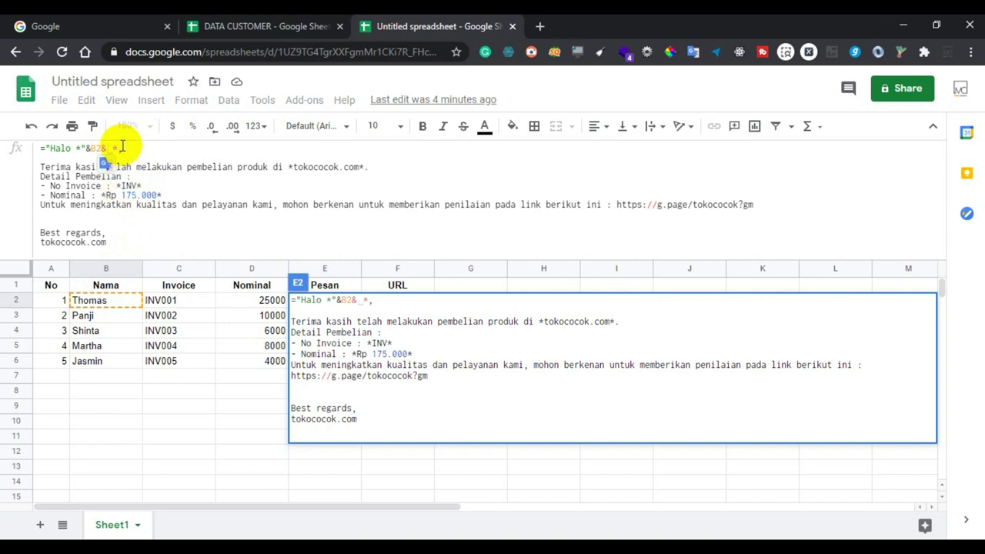
# Close the string before INV, delete INV, and add & to start concatenation.
pyautogui.write('"')
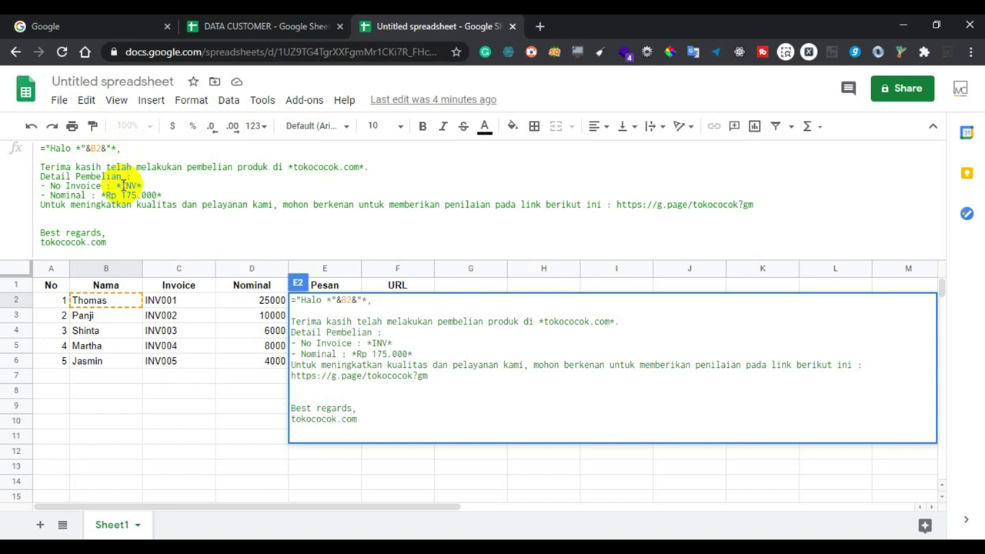
pyautogui.write('"')
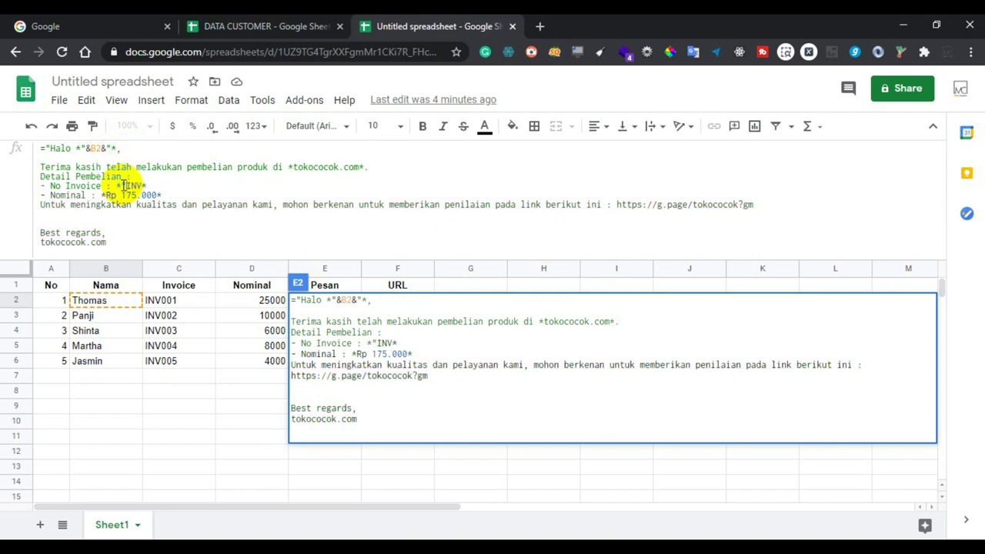
pyautogui.press('Delete')
pyautogui.press('Delete')
pyautogui.press('Delete')
pyautogui.write('&')
# Join C2 as the invoice number and replace Rp 175.000 with &D2& in the formula.
pyautogui.click(184, 300)
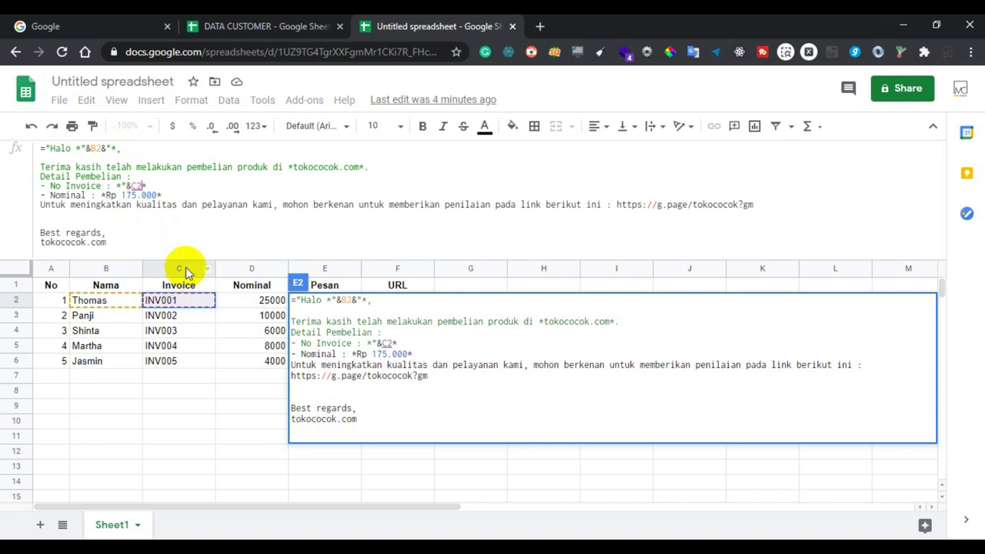
pyautogui.write('&')
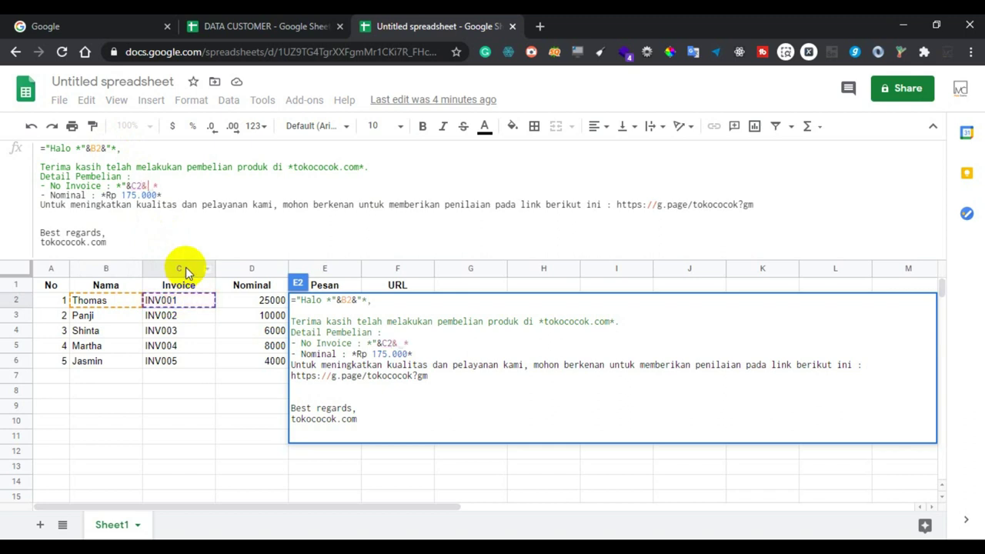
pyautogui.write('"')
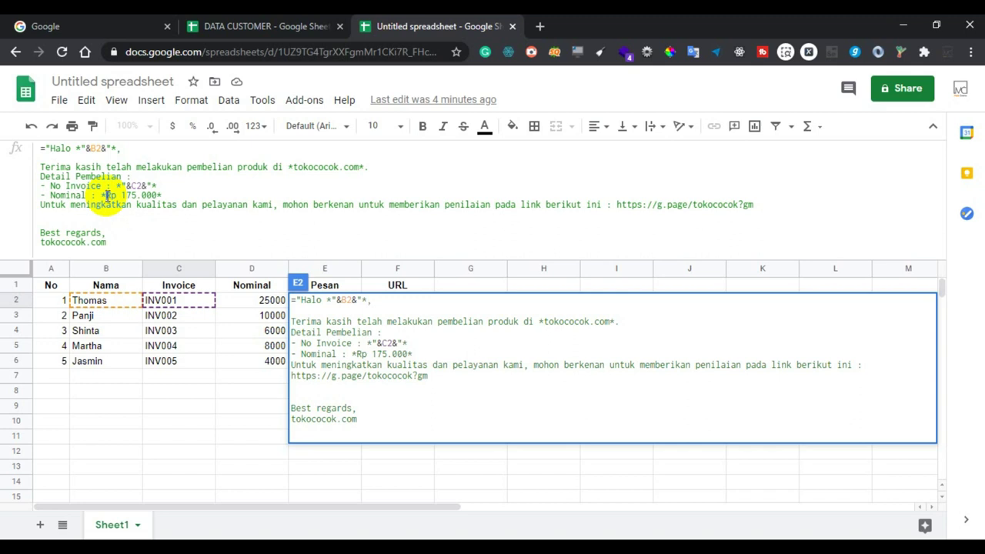
pyautogui.write('&')
pyautogui.press('Delete')
pyautogui.press('Delete')
pyautogui.press('Delete')
pyautogui.press('Delete')
pyautogui.press('Delete')
pyautogui.press('Delete')
pyautogui.press('Delete')
pyautogui.press('Delete')
pyautogui.press('Delete')
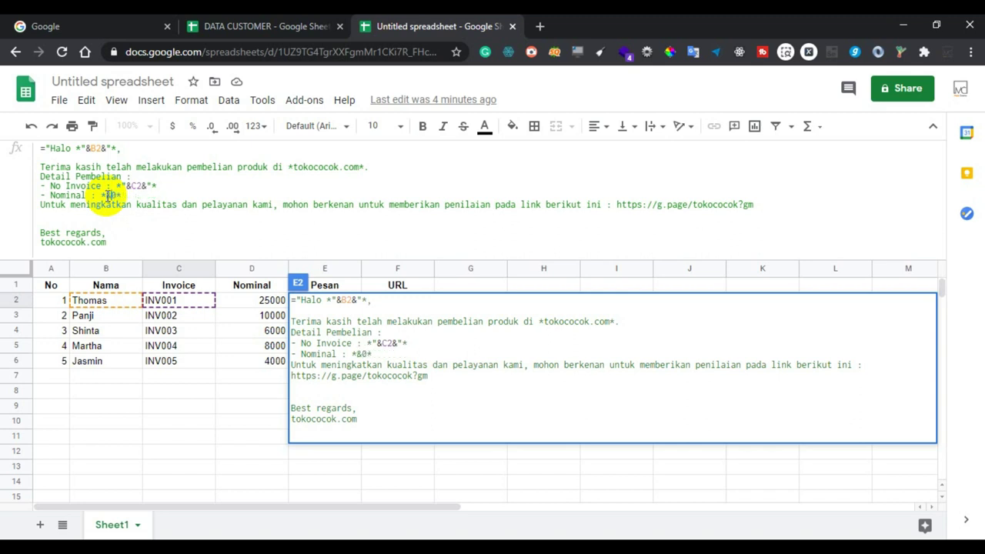
pyautogui.press('Delete')
pyautogui.write('d2')
pyautogui.write('&')
pyautogui.write('"')
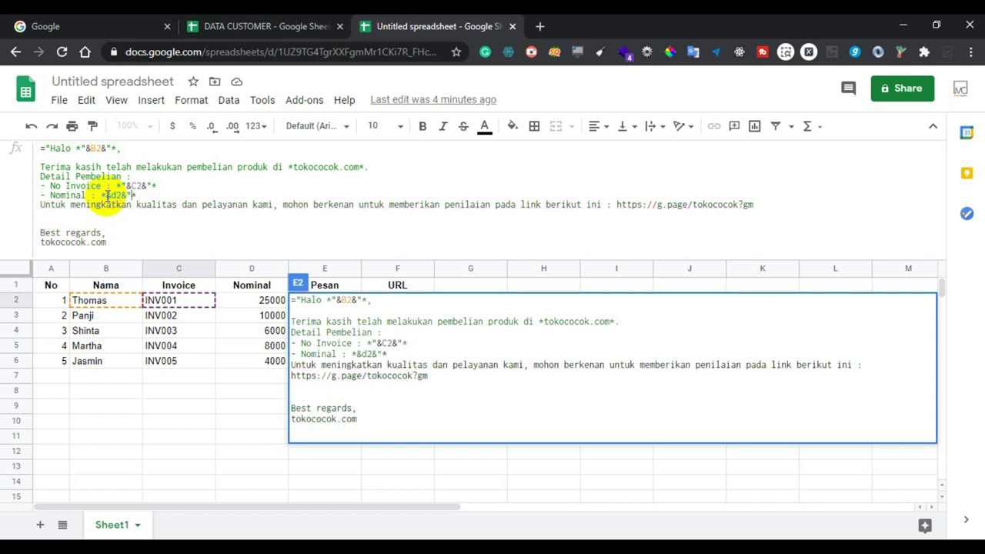
# Add the missing closing quote on the Nominal line and commit the E2 formula.
pyautogui.click(117, 242)
pyautogui.write('"')
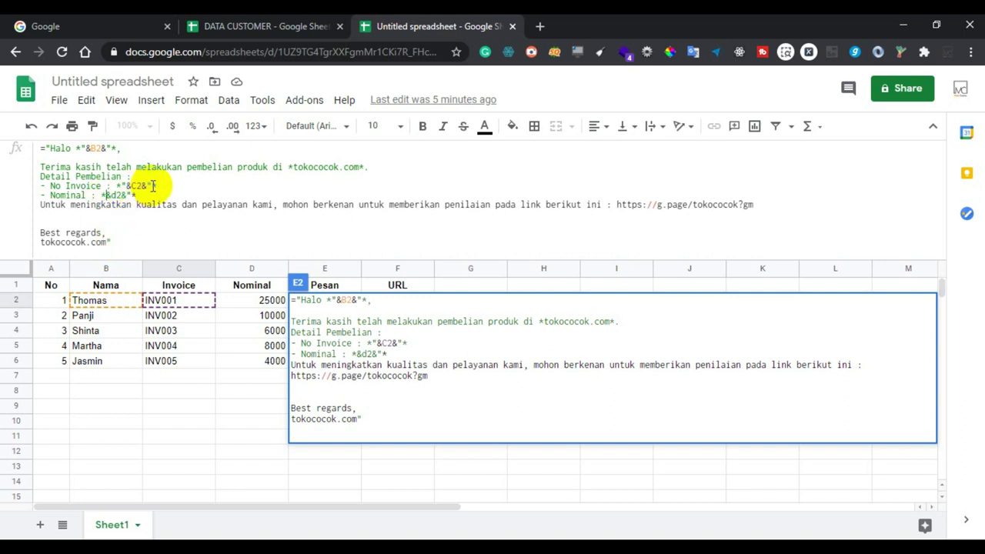
pyautogui.press('Up')
pyautogui.press('Up')
pyautogui.press('Up')
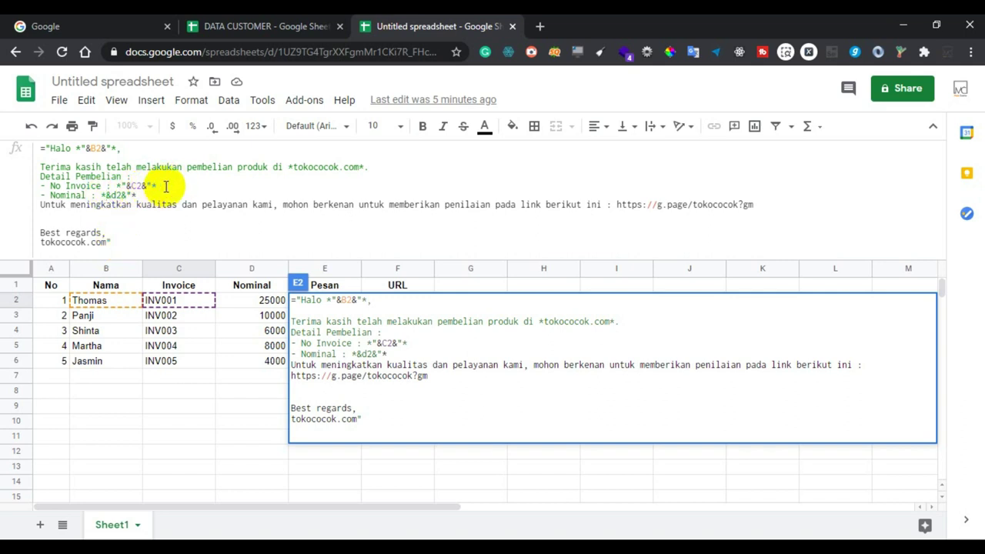
pyautogui.write('"')
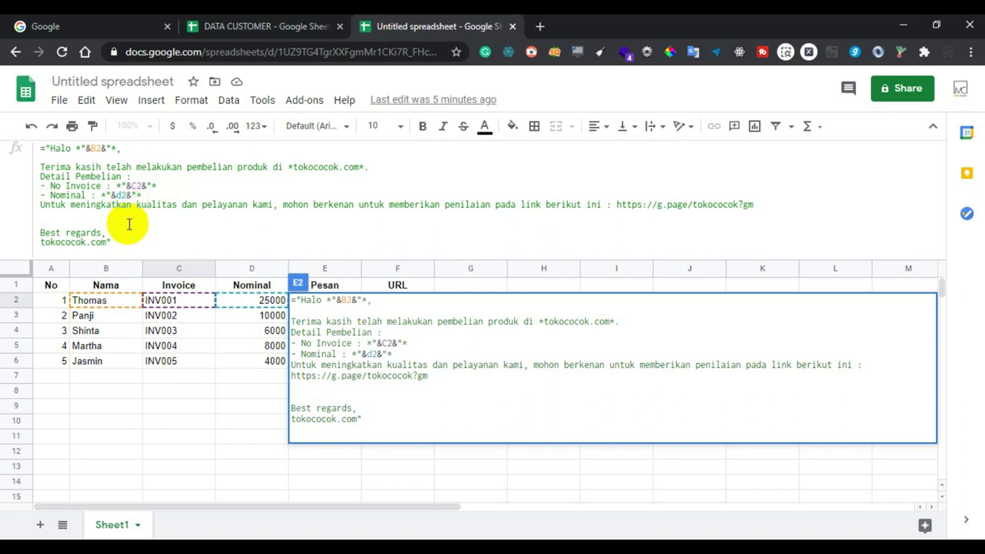
pyautogui.press('Return')
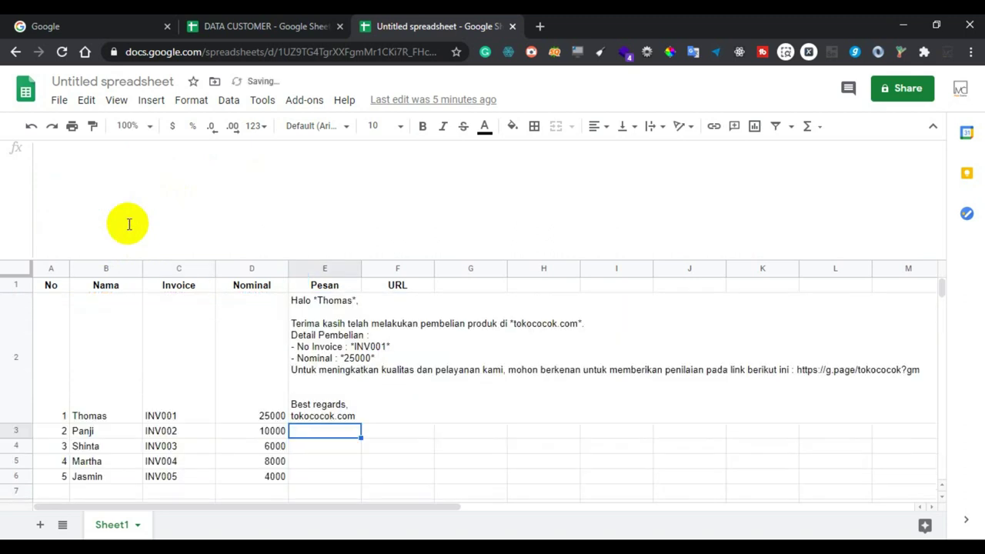
# Set E2's text wrapping to Wrap, then change it to Clip.
pyautogui.click(321, 343)
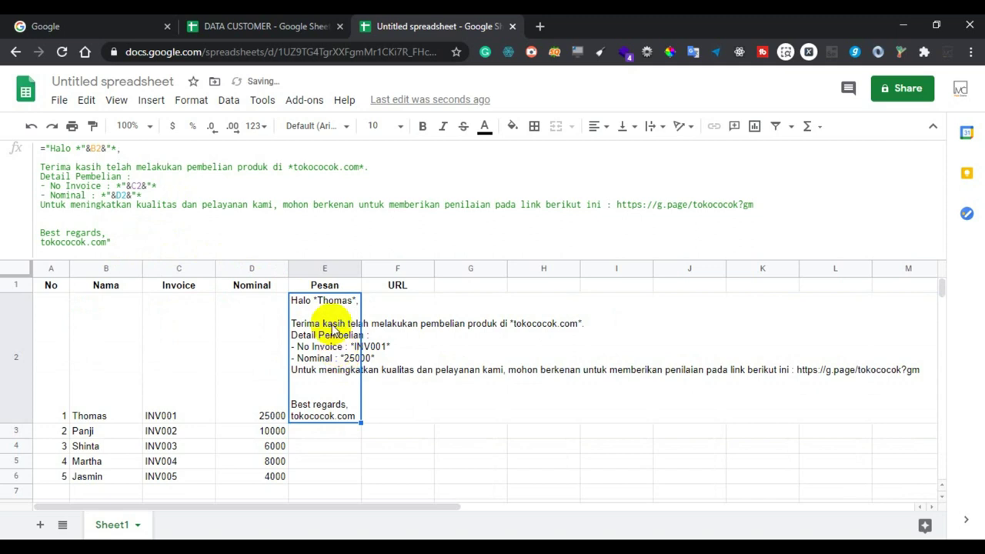
pyautogui.click(188, 104)
pyautogui.moveTo(223, 383)
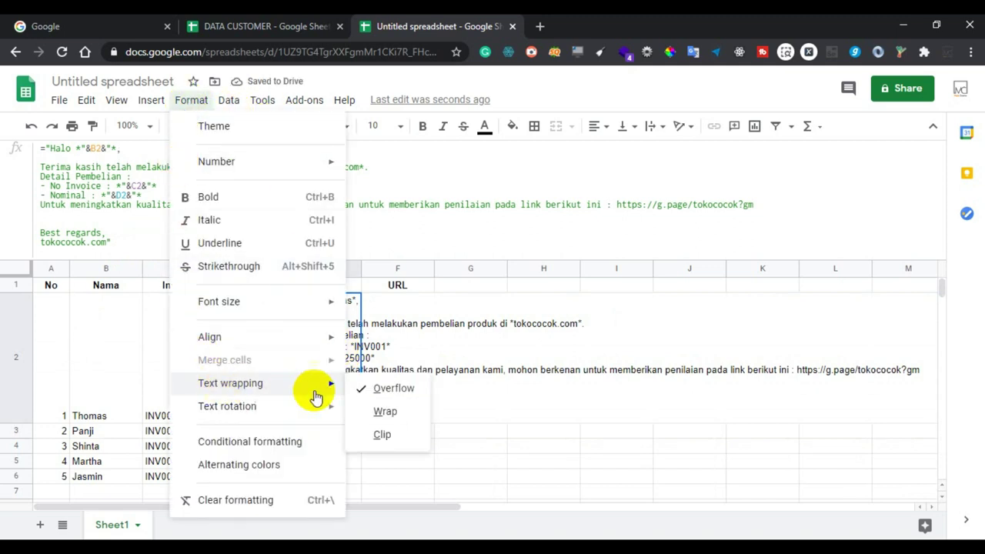
pyautogui.click(363, 416)
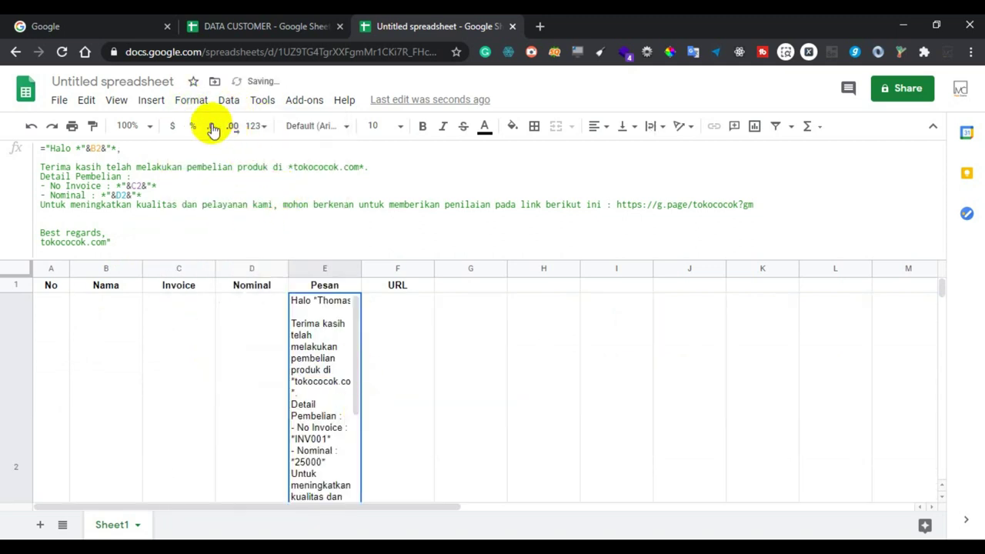
pyautogui.click(189, 101)
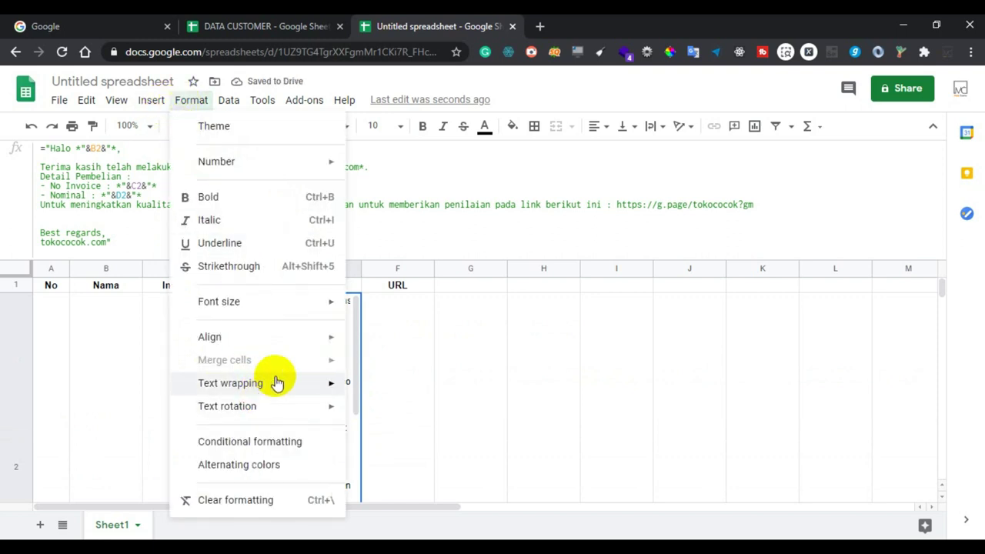
pyautogui.moveTo(277, 383)
pyautogui.click(368, 435)
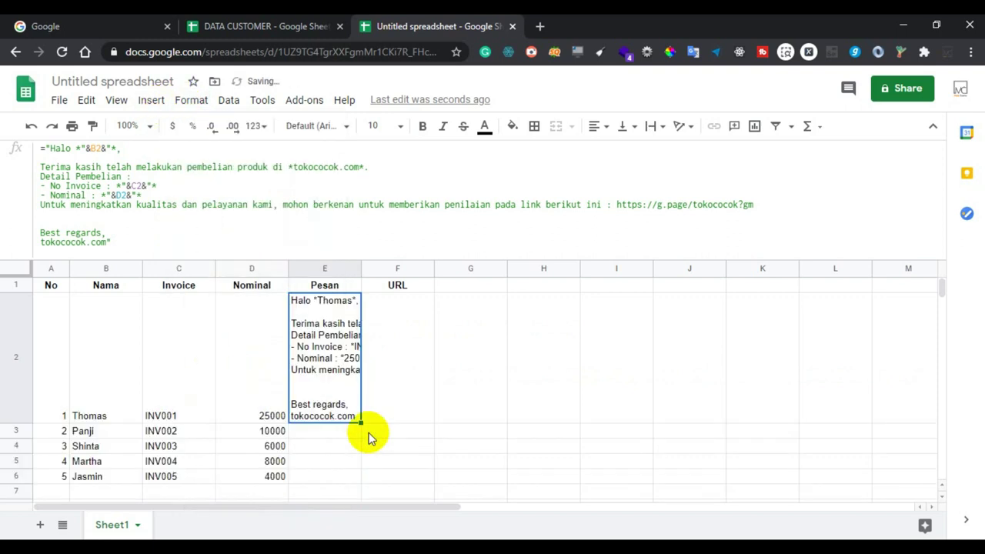
# Drag row 2 back to normal height and reselect cell E2.
pyautogui.moveTo(17, 423); pyautogui.dragTo(23, 309)
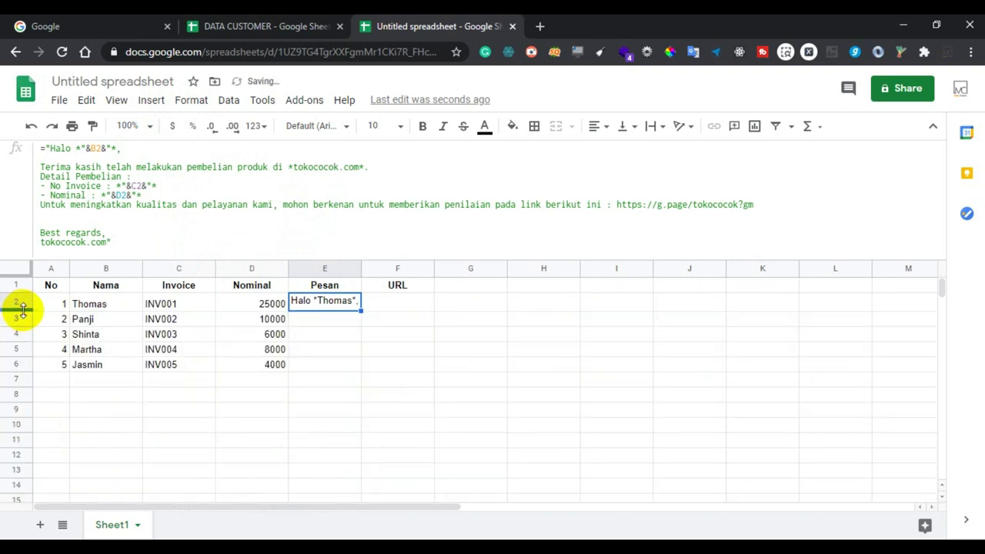
pyautogui.click(323, 393)
pyautogui.click(326, 308)
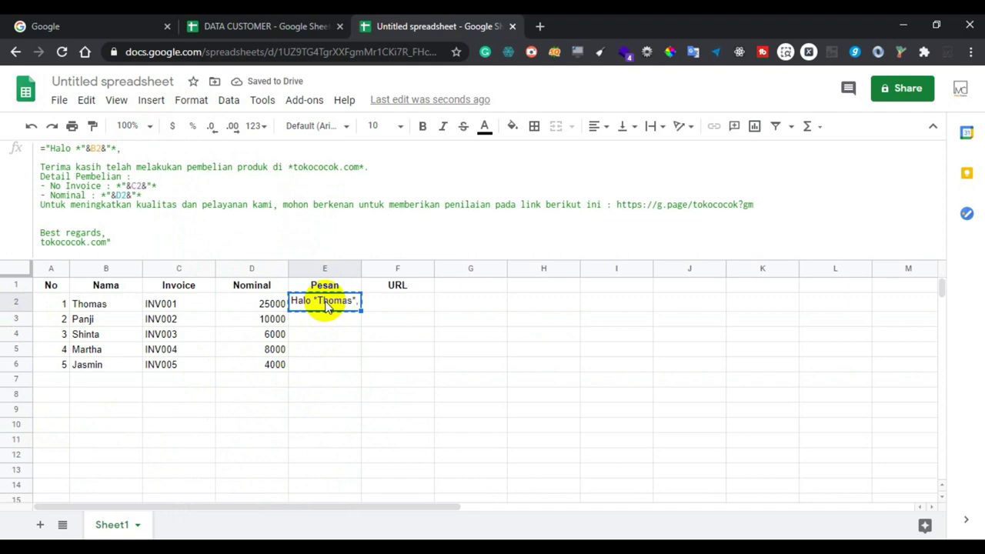
# Paste the copied E2 message into a new Notepad note.
pyautogui.press('super')
pyautogui.write('no')
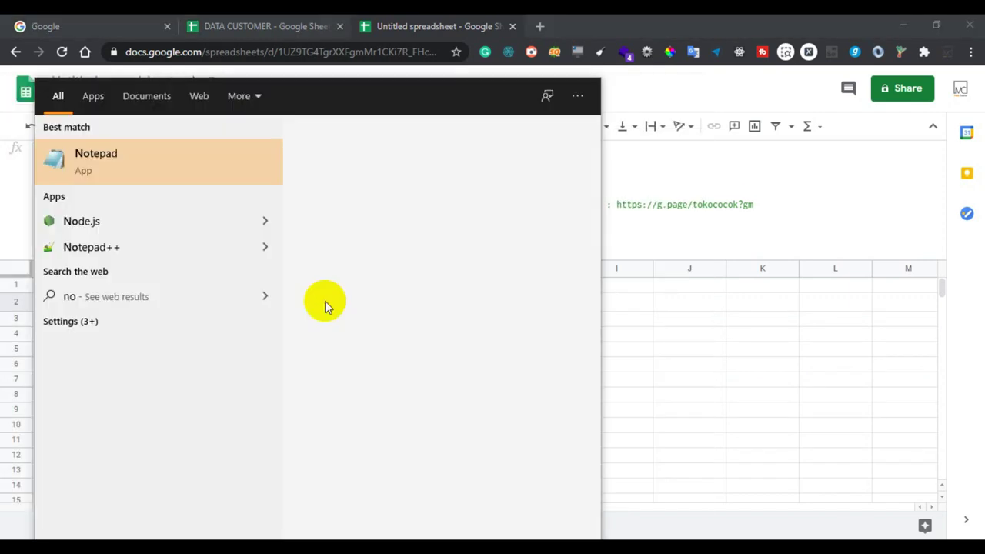
pyautogui.write('te')
pyautogui.press('Return')
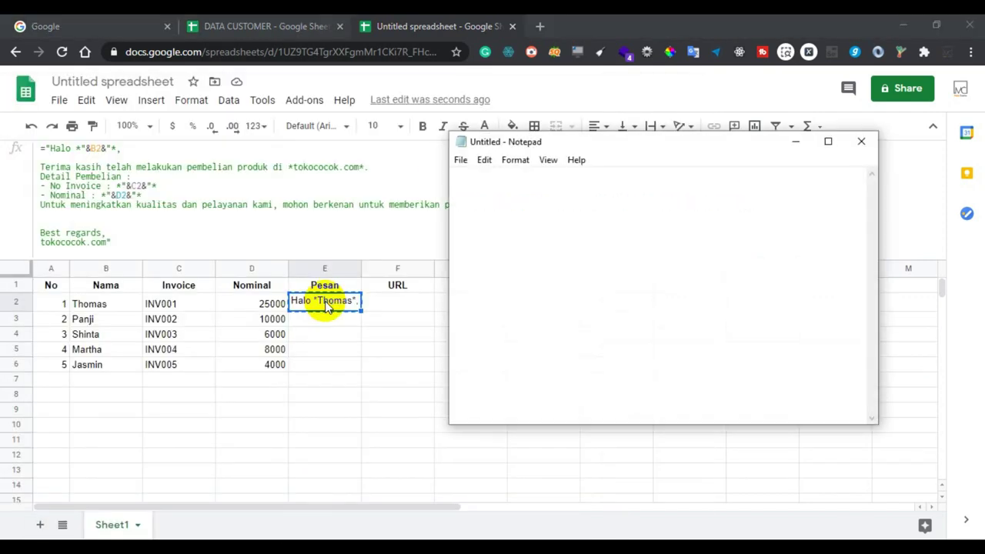
pyautogui.write('"Halo *Thomas*,  Terima kasih telah melakukan pembelian produk di *tokococok.com*. Detail Pembelian : - No Invoice : *INV001* - Nominal : *25000* Untuk meningkatkan kualitas dan pelayanan kami, mohon berkenan untuk memberikan penilaian pada link berikut ini : https://g.page/tokococok?gm   Best regards, tokococok.com"')
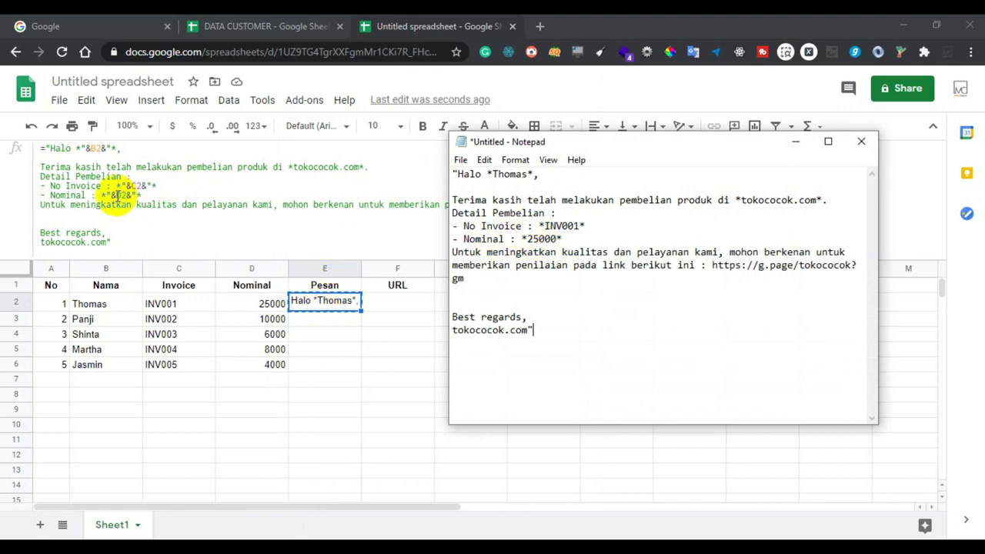
# Format the Nominal amount with text(D2;"Rp #,##") and commit the E2 formula.
pyautogui.click(119, 195)
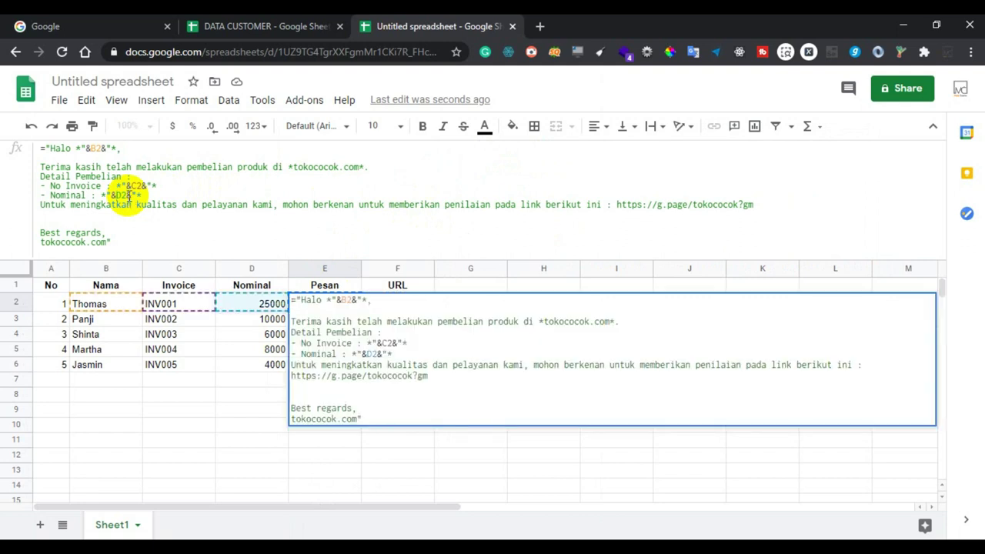
pyautogui.write('text(')
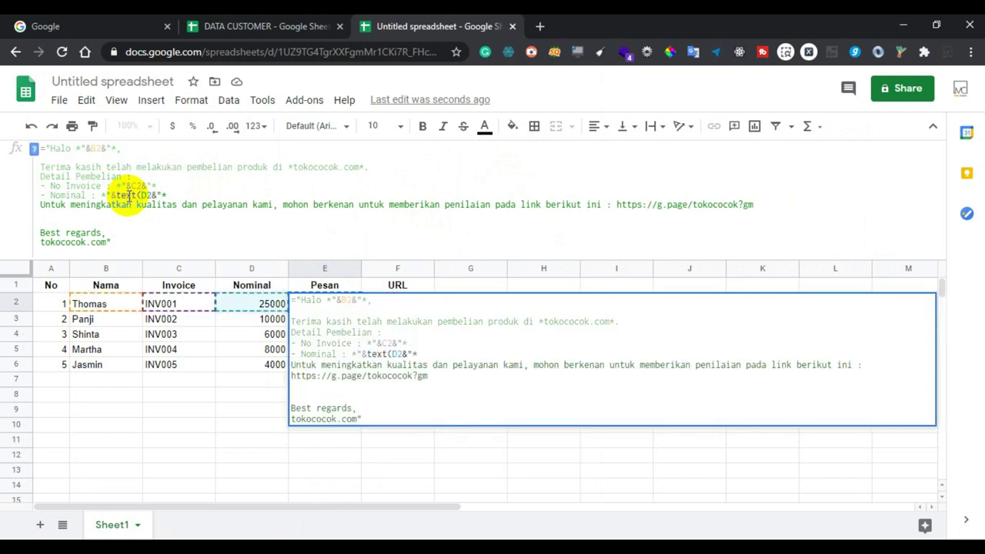
pyautogui.write('"Rp')
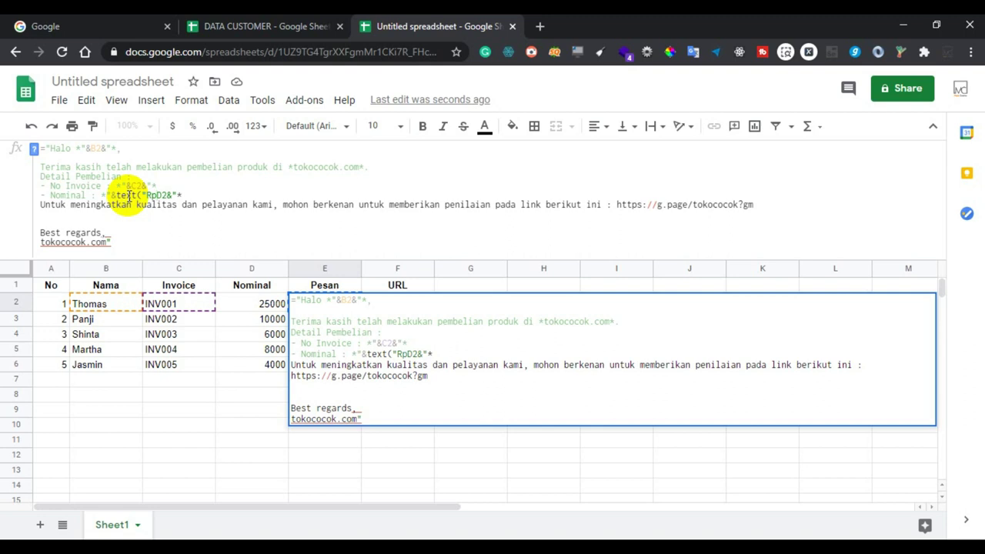
pyautogui.press('BackSpace')
pyautogui.press('BackSpace')
pyautogui.press('BackSpace')
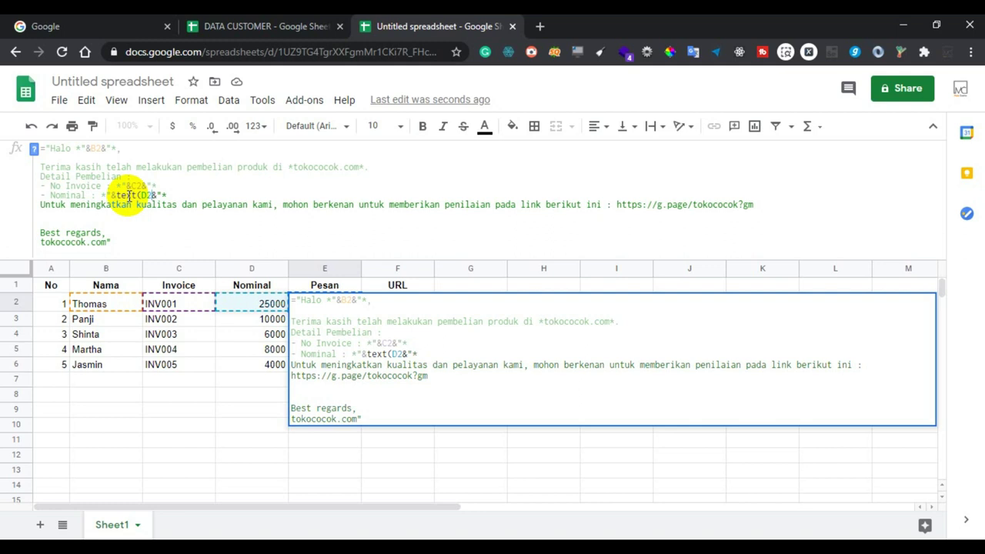
pyautogui.write(')')
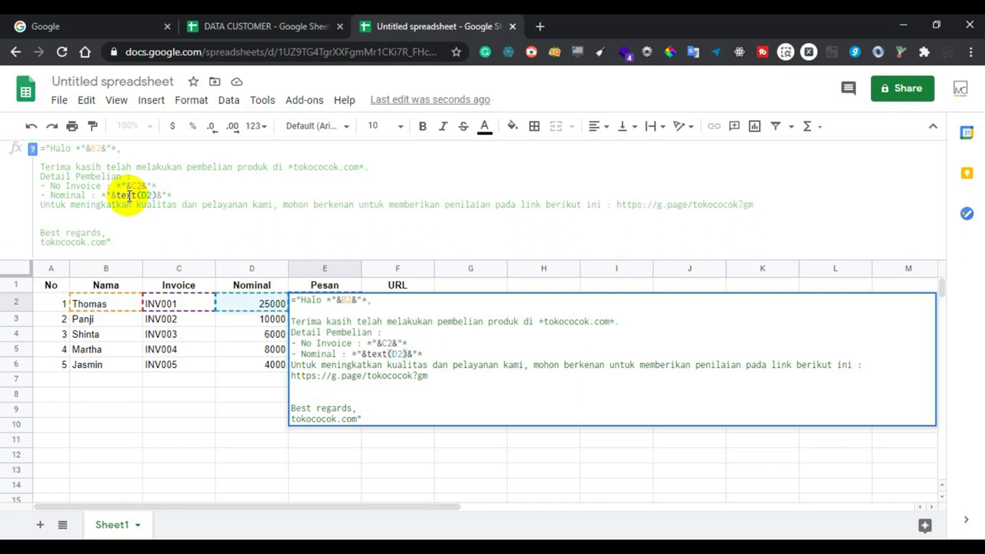
pyautogui.write('; ')
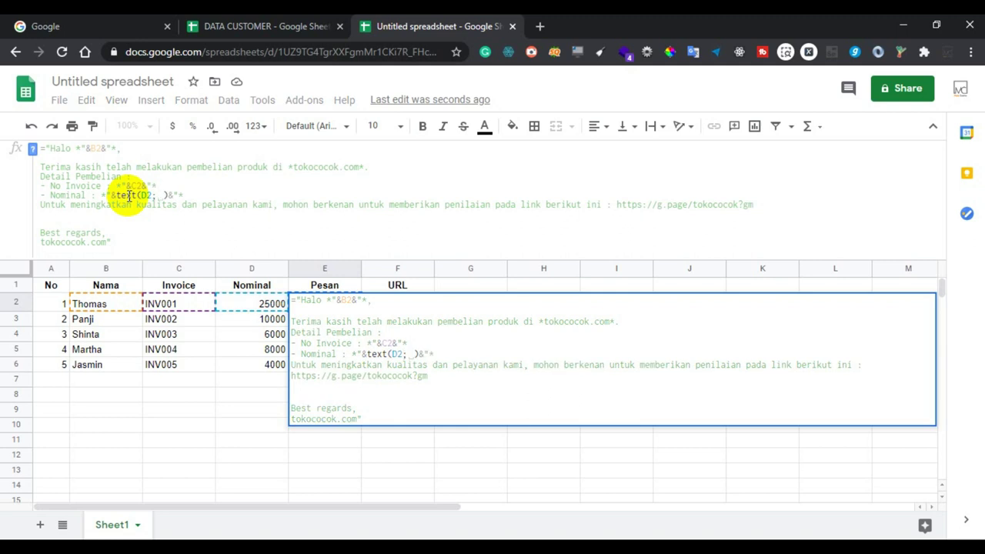
pyautogui.write('"Rp')
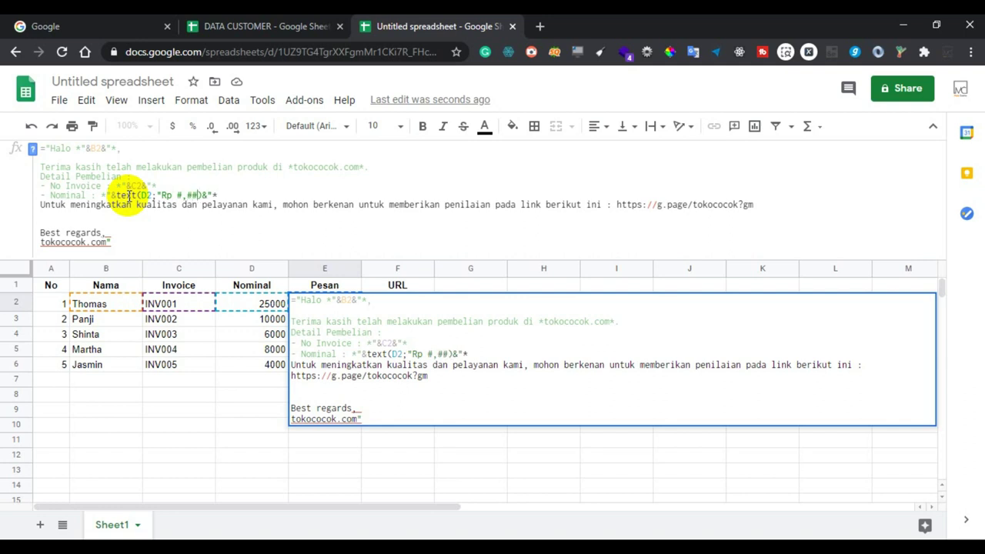
pyautogui.write('"')
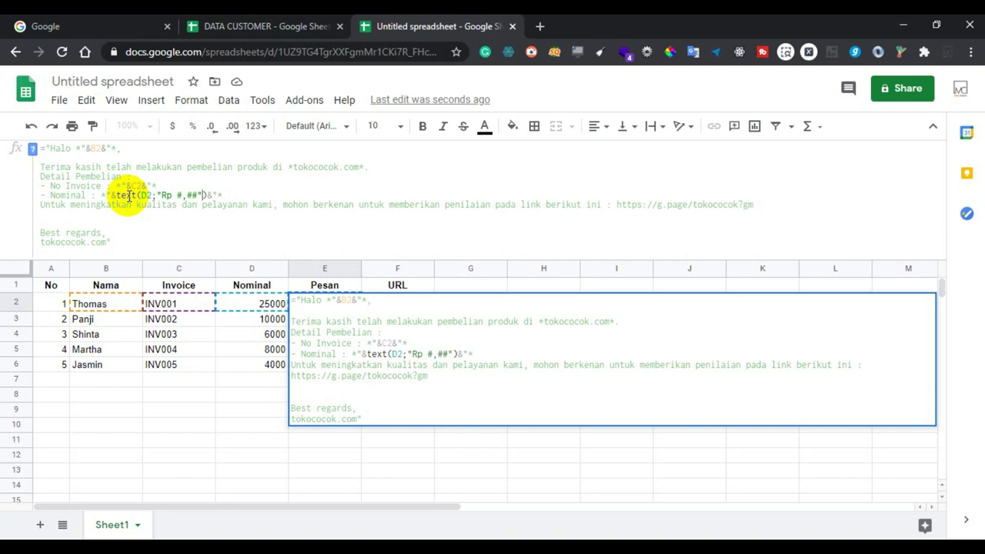
pyautogui.press('Return')
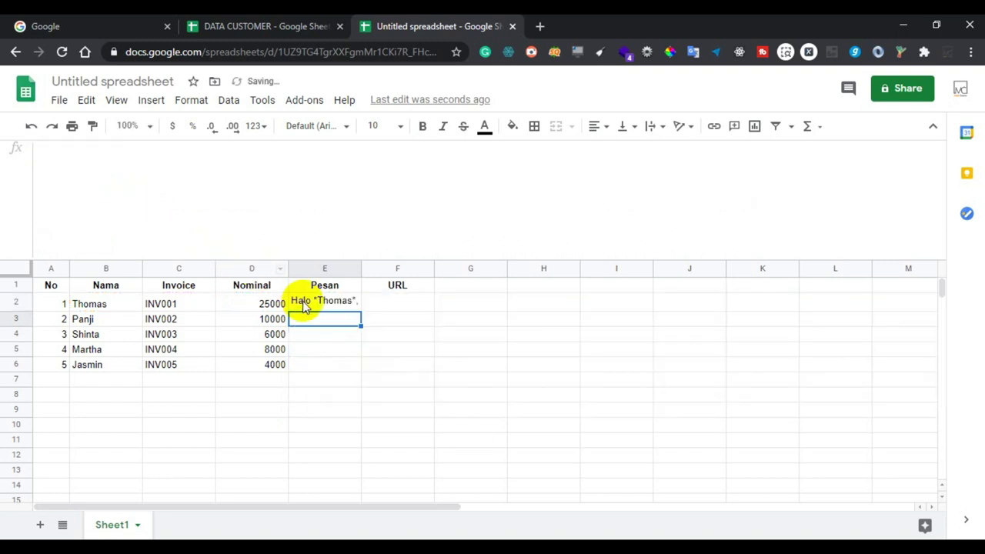
pyautogui.click(306, 306)
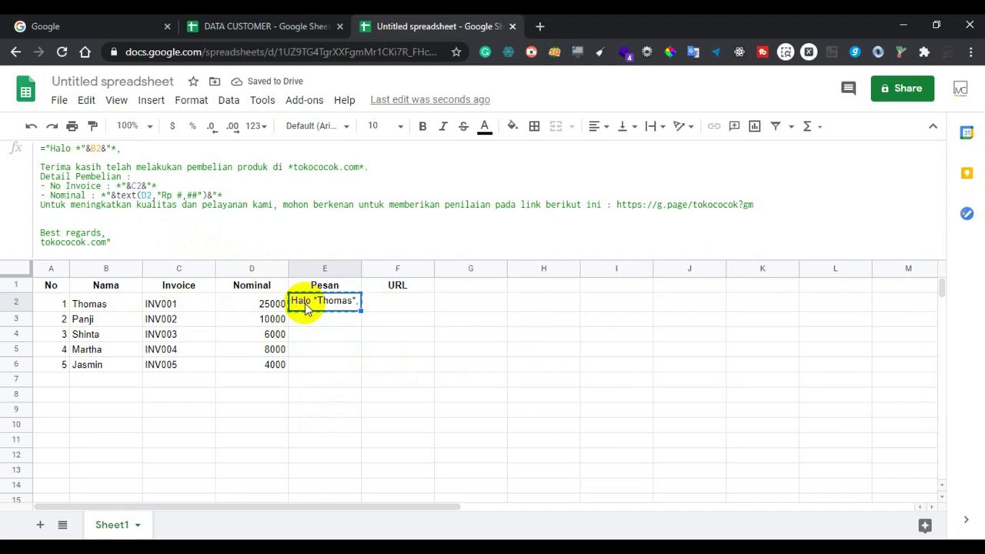
pyautogui.press('super')
pyautogui.write('note')
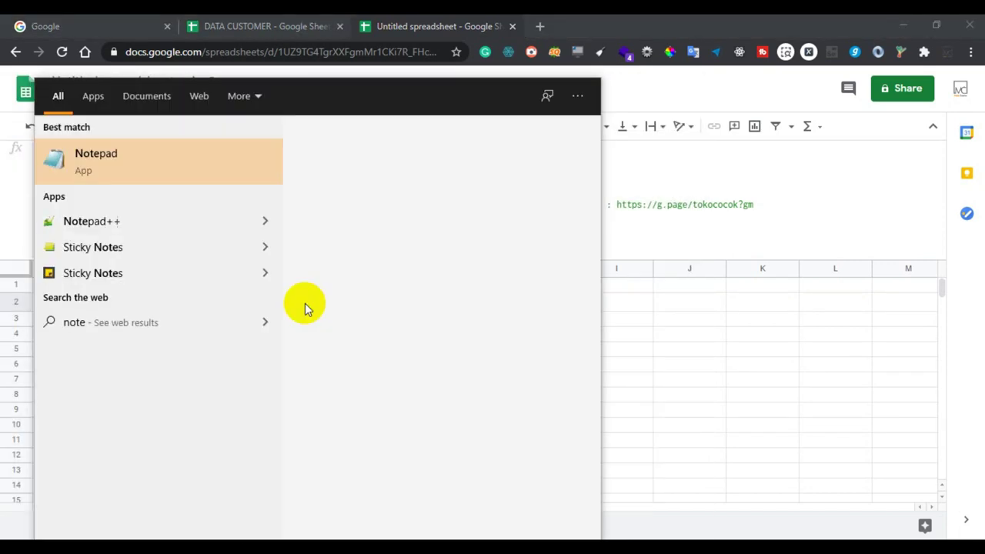
pyautogui.press('Return')
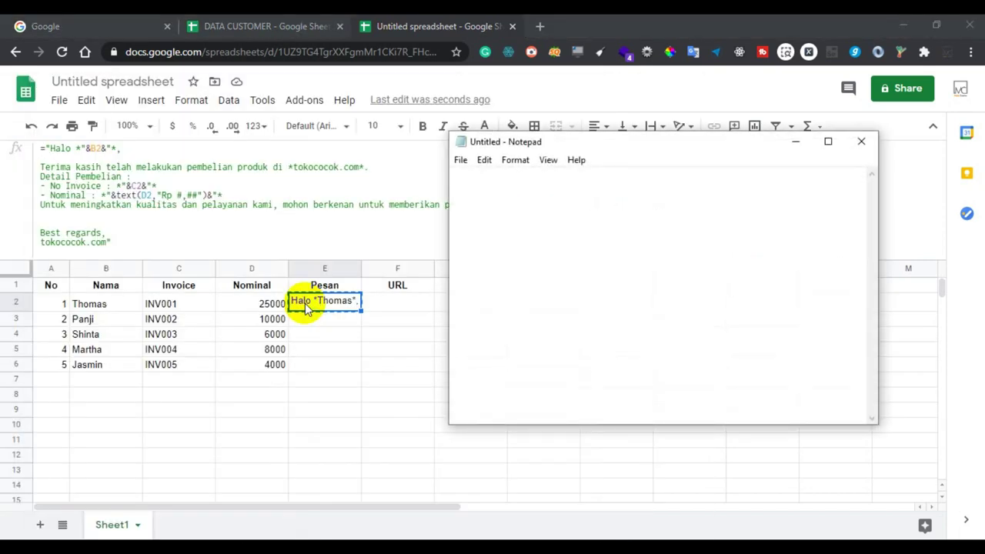
pyautogui.write('"Halo *Thomas*,  Terima kasih telah melakukan pembelian produk di *tokococok.com*. Detail Pembelian : - No Invoice : *INV001* - Nominal : *Rp 25,000* Untuk meningkatkan kualitas dan pelayanan kami, mohon berkenan untuk memberikan penilaian pada link berikut ini : https://g.page/tokococok?gm   Best regards, tokococok.com"')
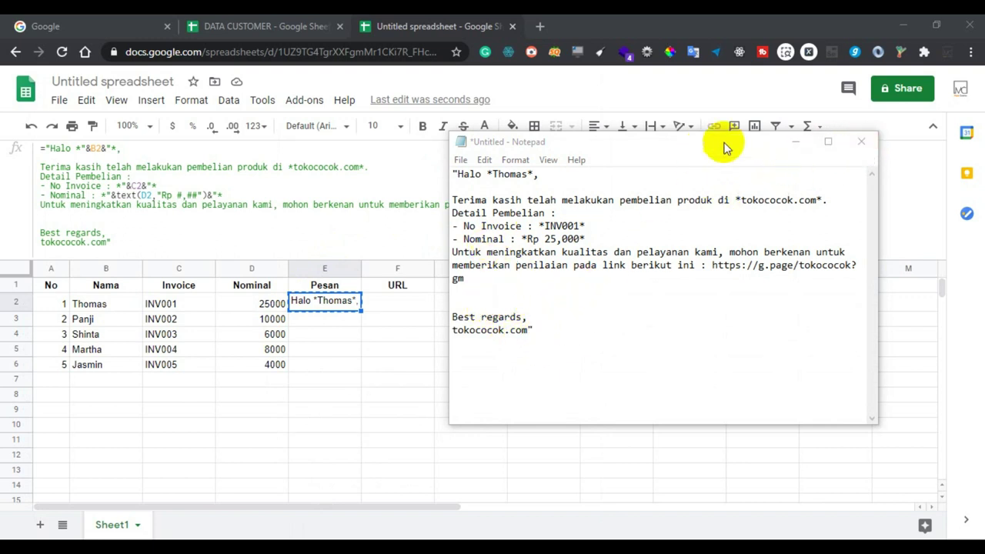
pyautogui.click(866, 143)
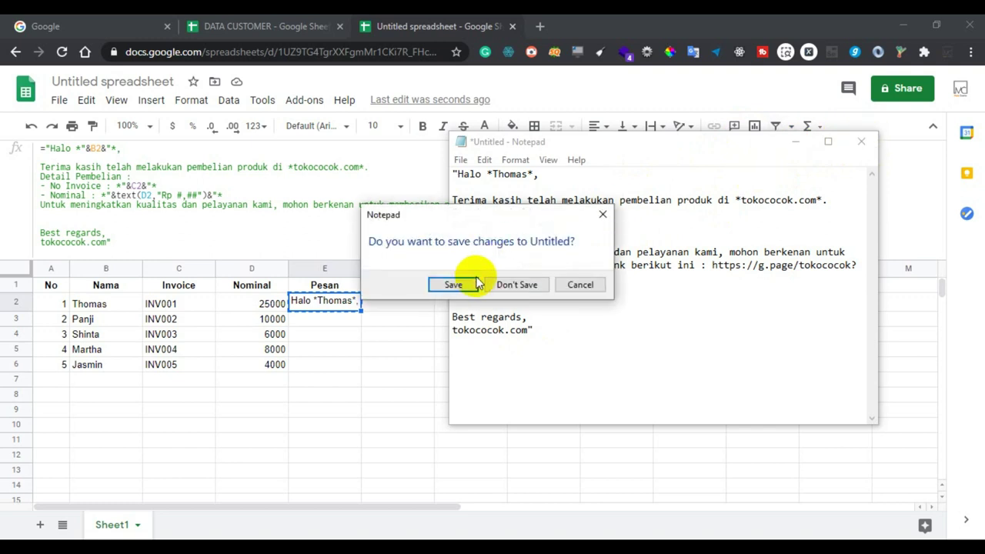
pyautogui.click(530, 285)
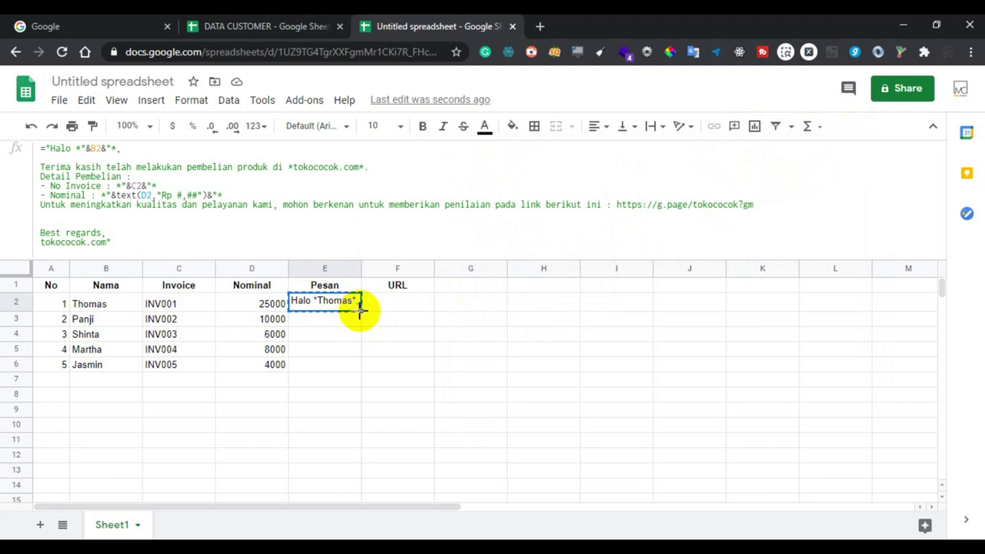
pyautogui.moveTo(359, 311); pyautogui.dragTo(360, 369)
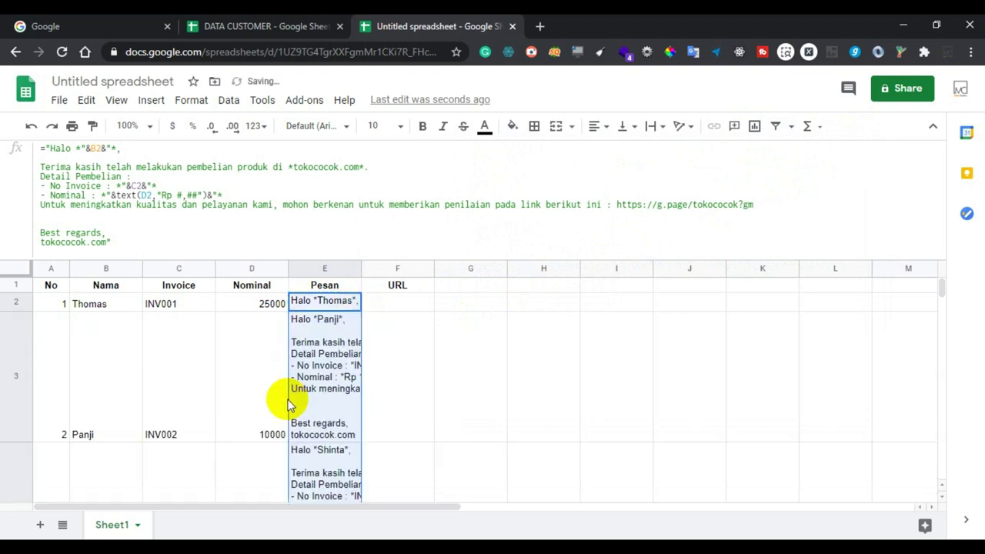
pyautogui.click(17, 304)
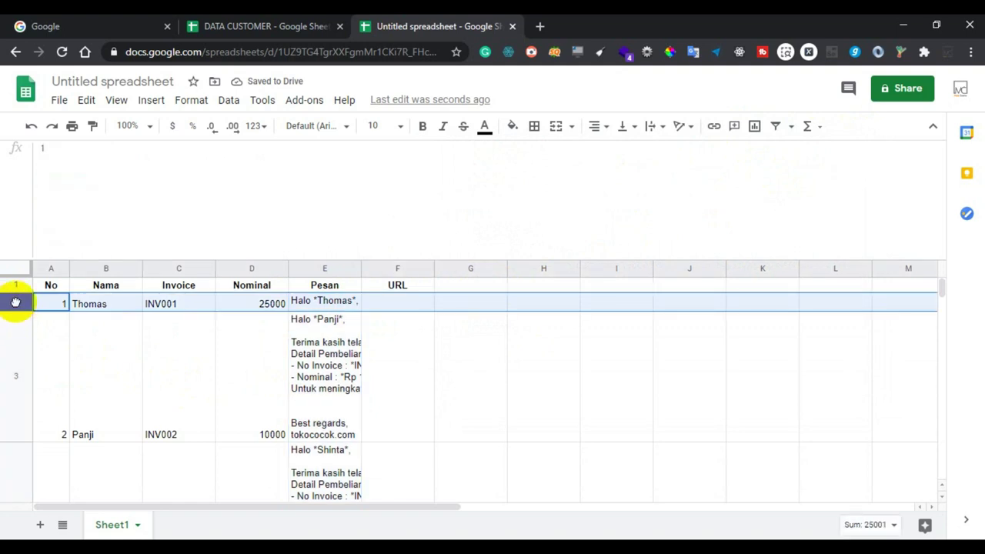
pyautogui.moveTo(17, 304)
pyautogui.mouseDown()
pyautogui.moveTo(17, 427)
pyautogui.moveTo(18, 277)
pyautogui.moveTo(35, 354)
pyautogui.mouseUp()
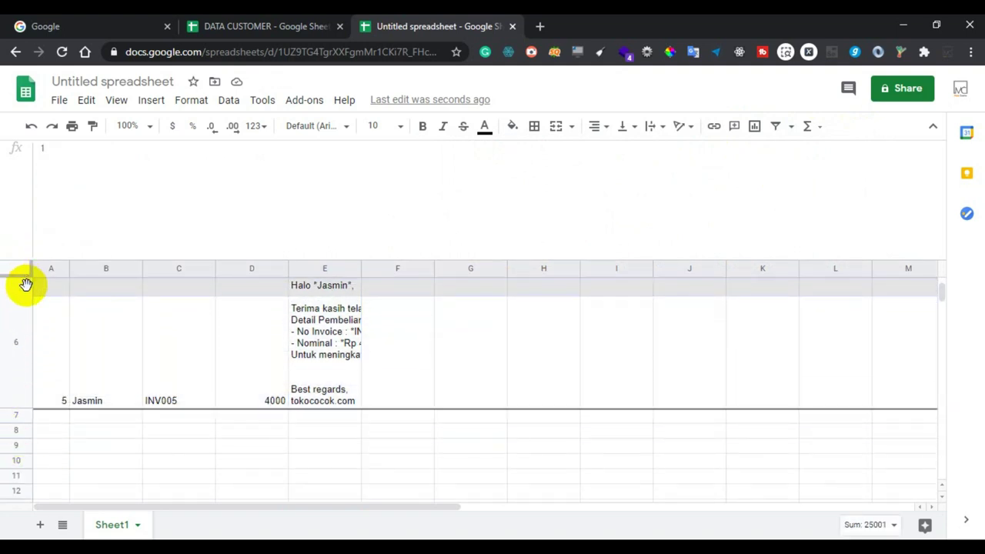
pyautogui.scroll(2, 136, 359)
pyautogui.moveTo(35, 354); pyautogui.dragTo(140, 365)
pyautogui.scroll(2, 136, 359)
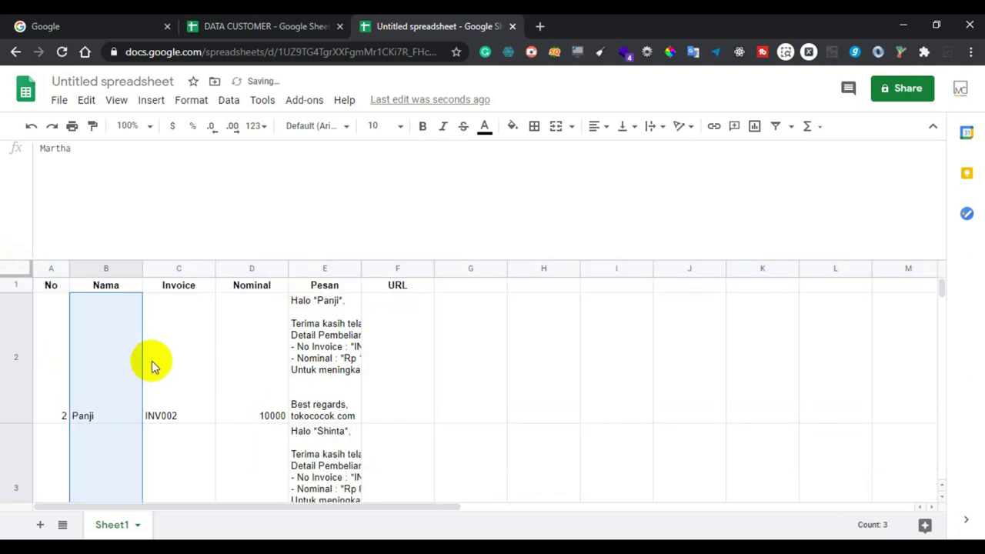
pyautogui.hotkey('ctrl', 'z')
pyautogui.click(17, 316)
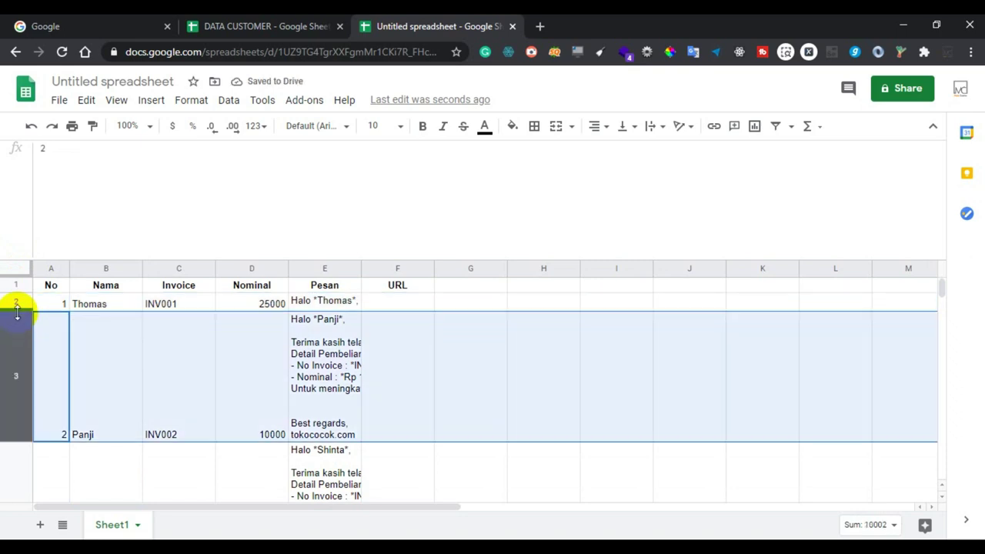
pyautogui.click(14, 301)
pyautogui.scroll(-3, 11, 373)
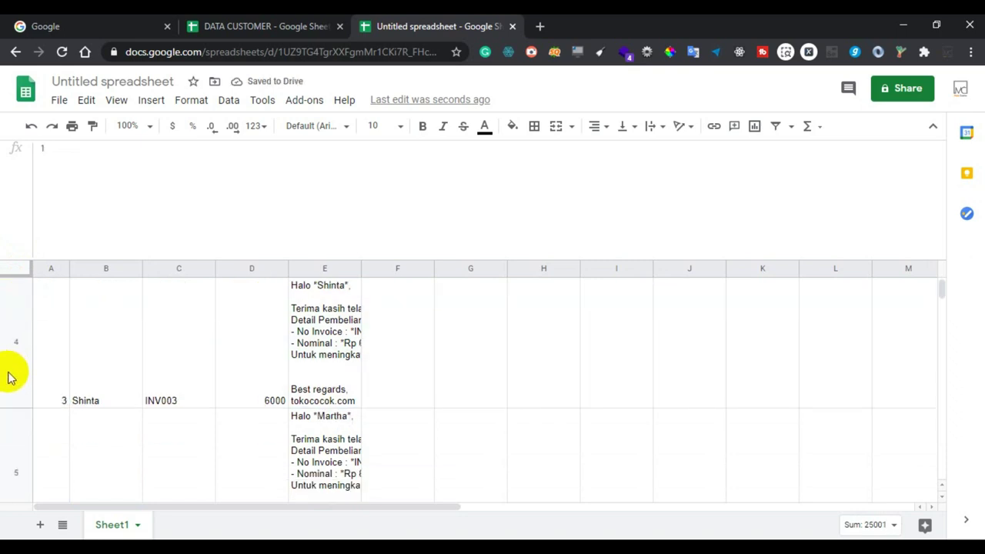
pyautogui.scroll(-2, 10, 377)
pyautogui.scroll(1, 11, 377)
pyautogui.scroll(-1, 16, 384)
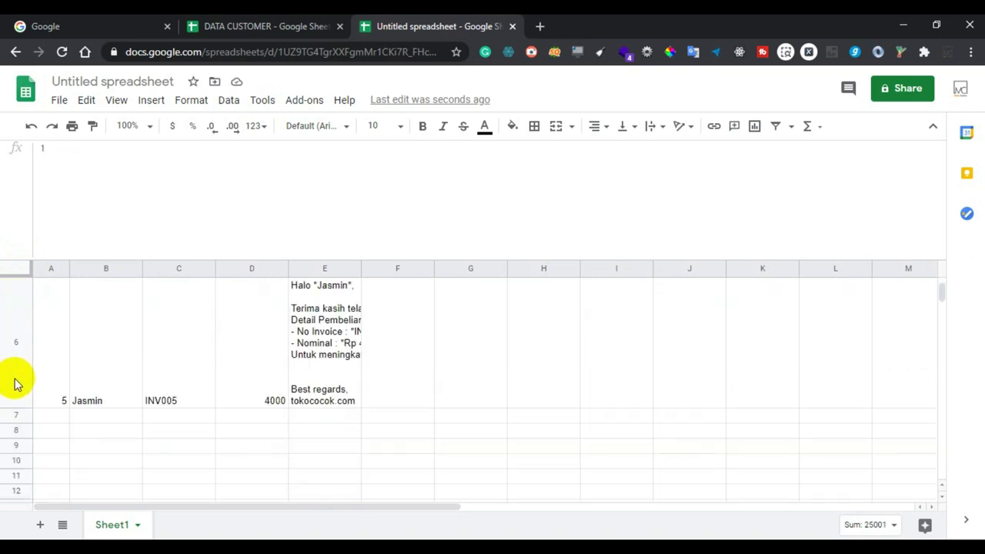
pyautogui.click(17, 371)
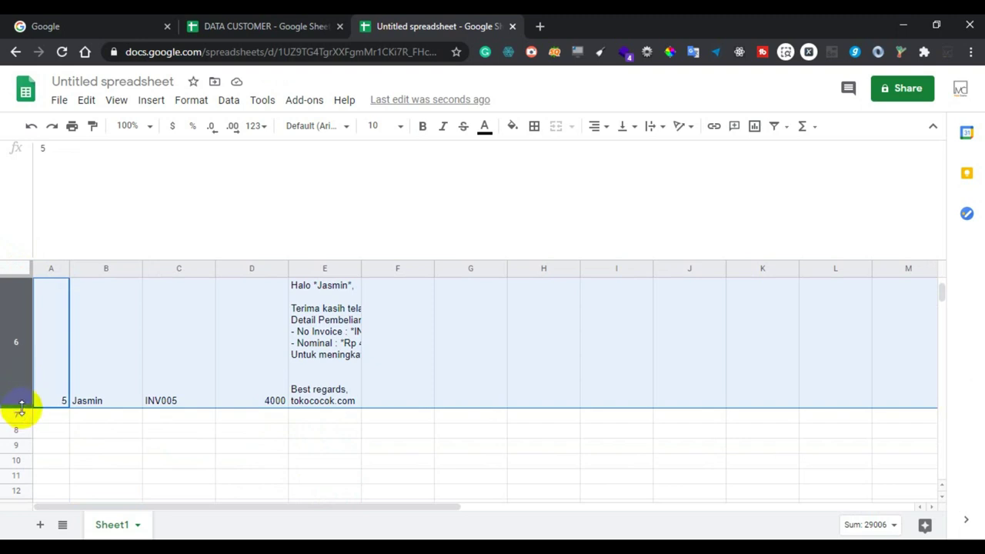
pyautogui.moveTo(22, 408); pyautogui.dragTo(21, 298)
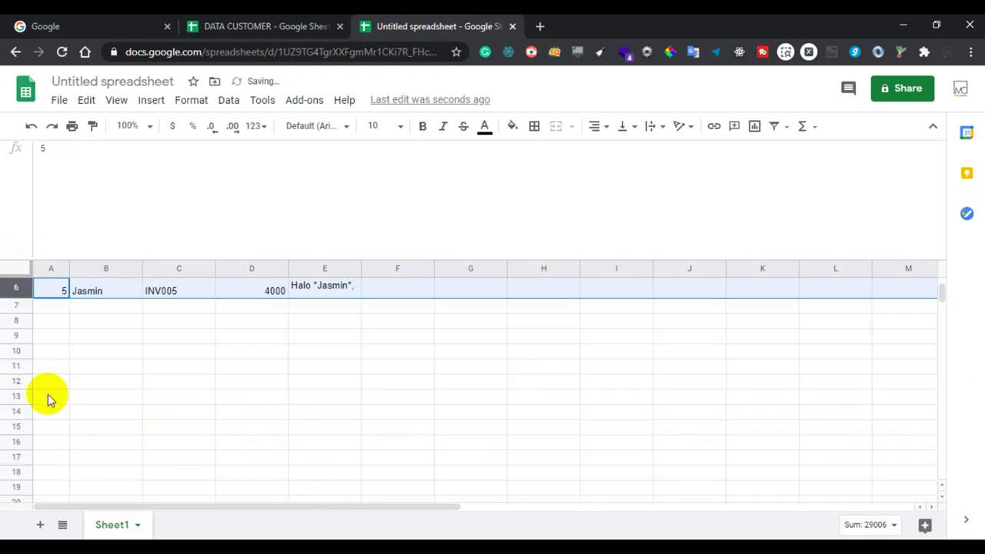
pyautogui.scroll(1, 48, 399)
pyautogui.scroll(1, 48, 398)
pyautogui.scroll(-1, 48, 399)
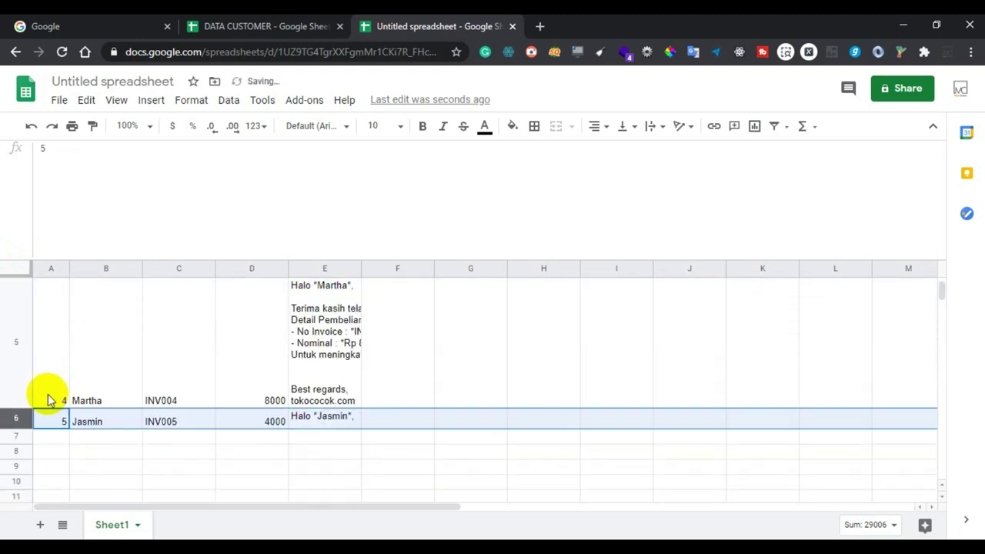
pyautogui.click(16, 394)
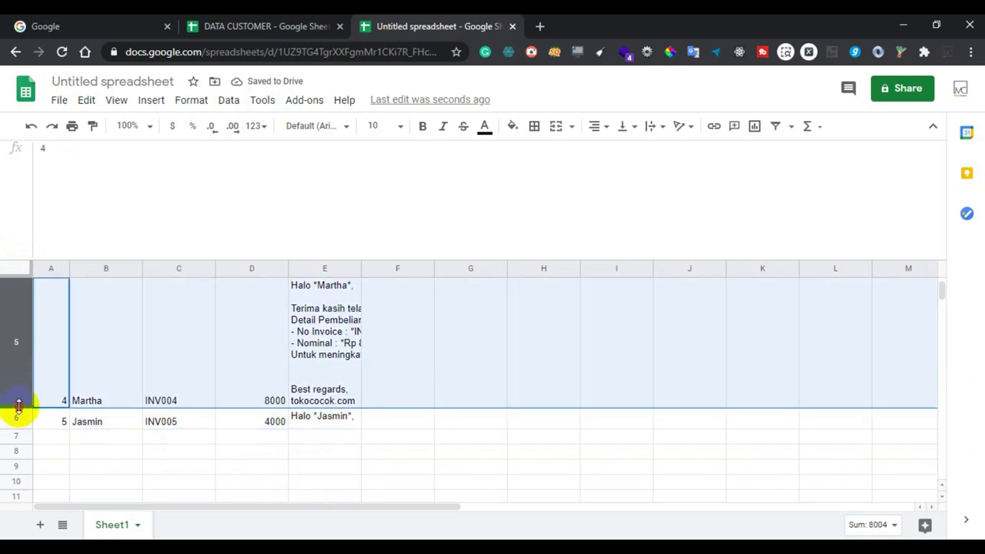
pyautogui.moveTo(19, 405); pyautogui.dragTo(21, 301)
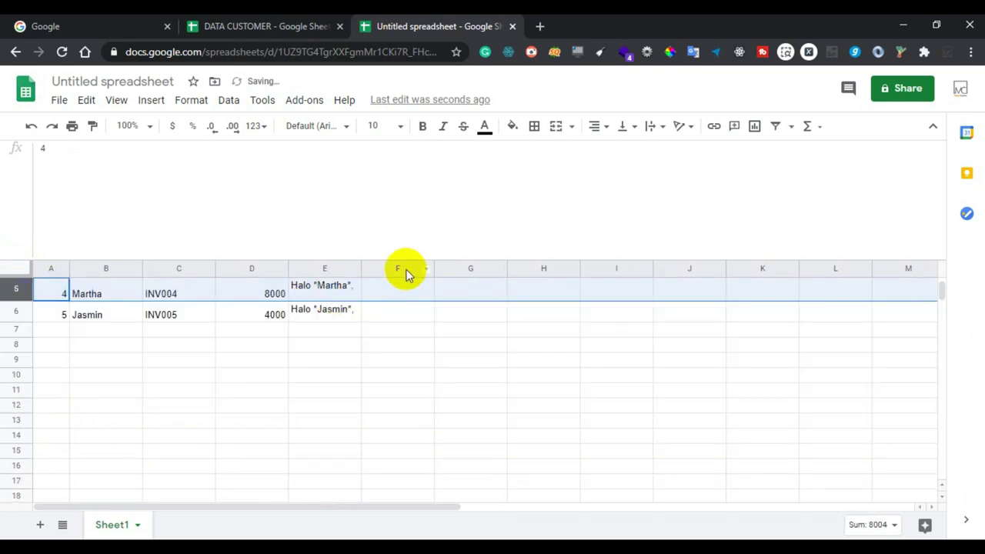
pyautogui.moveTo(406, 257); pyautogui.dragTo(405, 151)
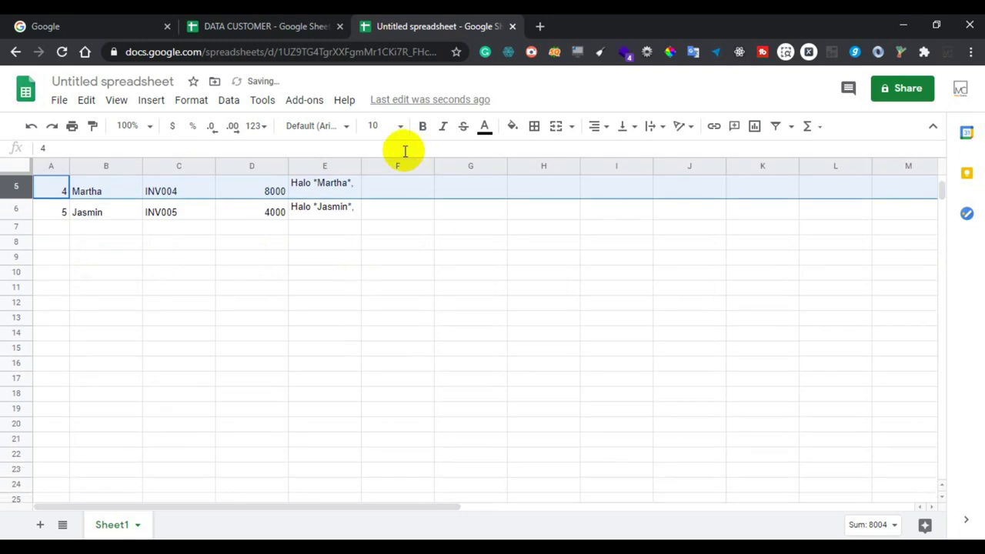
pyautogui.scroll(5, 253, 325)
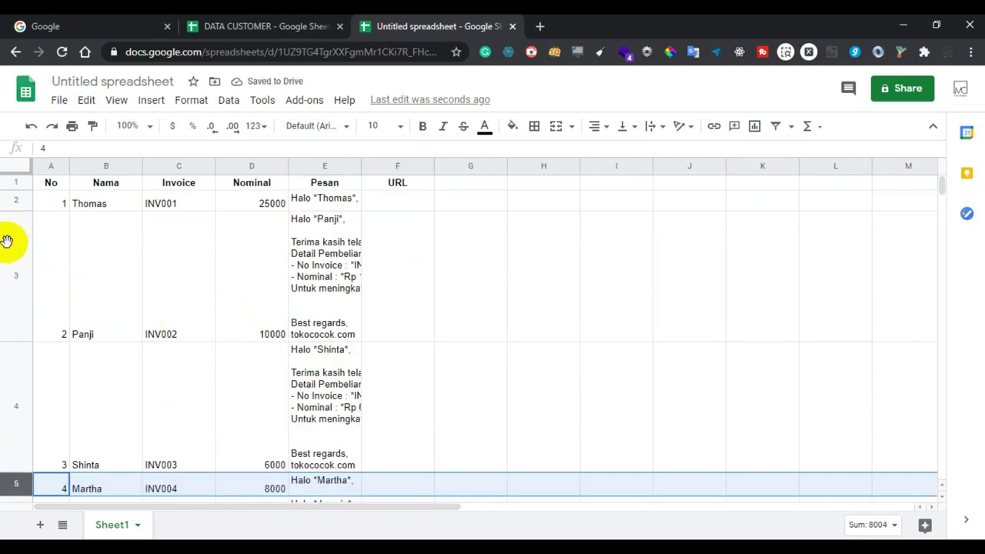
pyautogui.moveTo(6, 241); pyautogui.dragTo(17, 396)
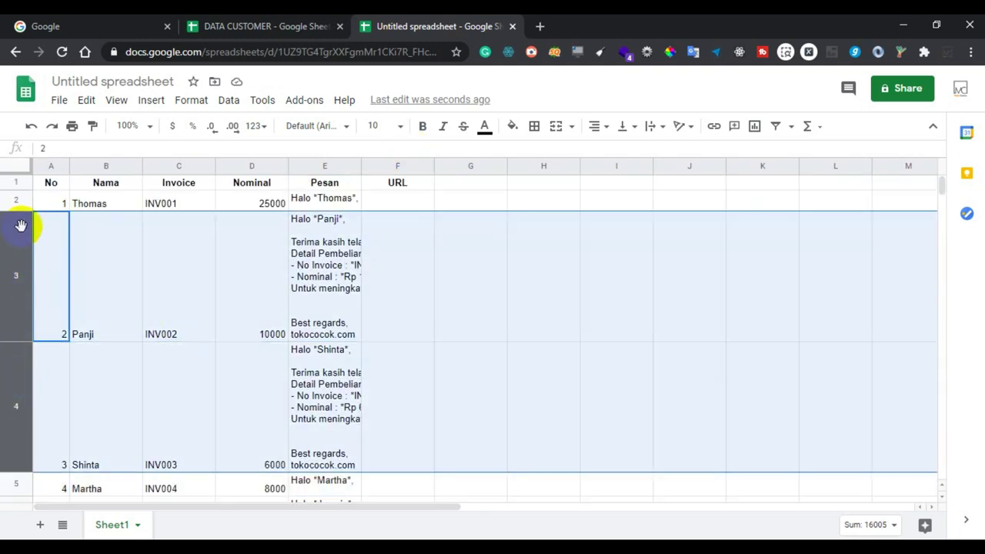
pyautogui.moveTo(20, 210); pyautogui.dragTo(21, 233)
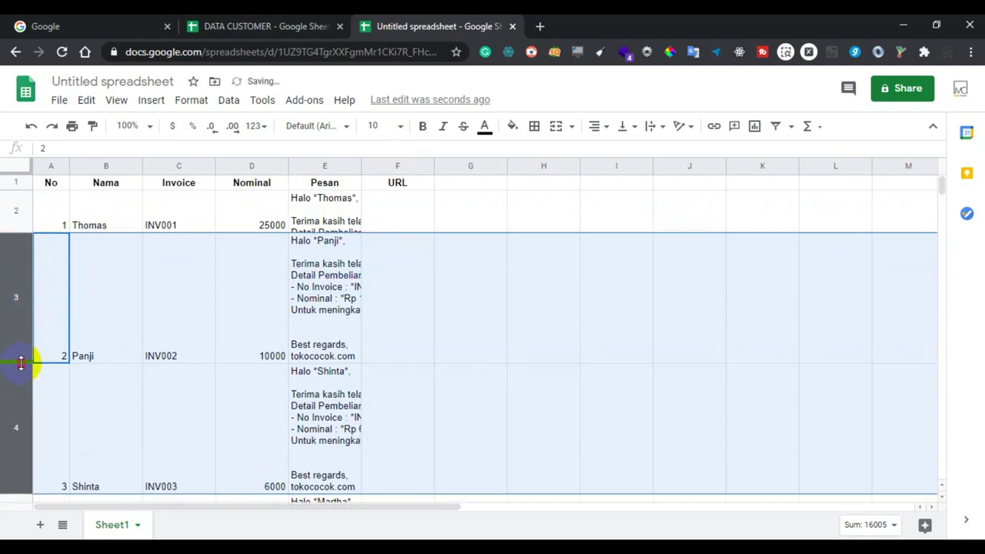
pyautogui.moveTo(21, 364); pyautogui.dragTo(22, 213)
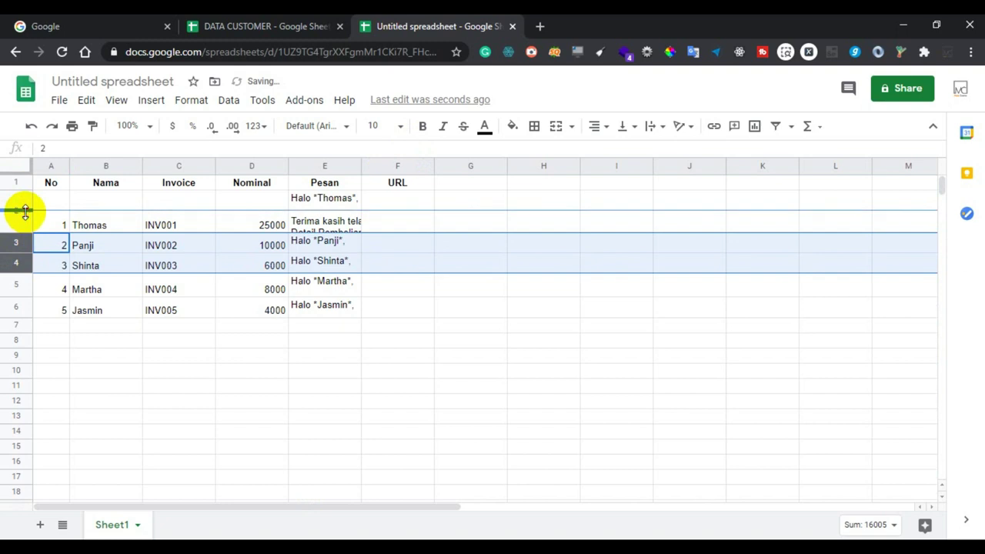
pyautogui.click(138, 350)
pyautogui.click(327, 394)
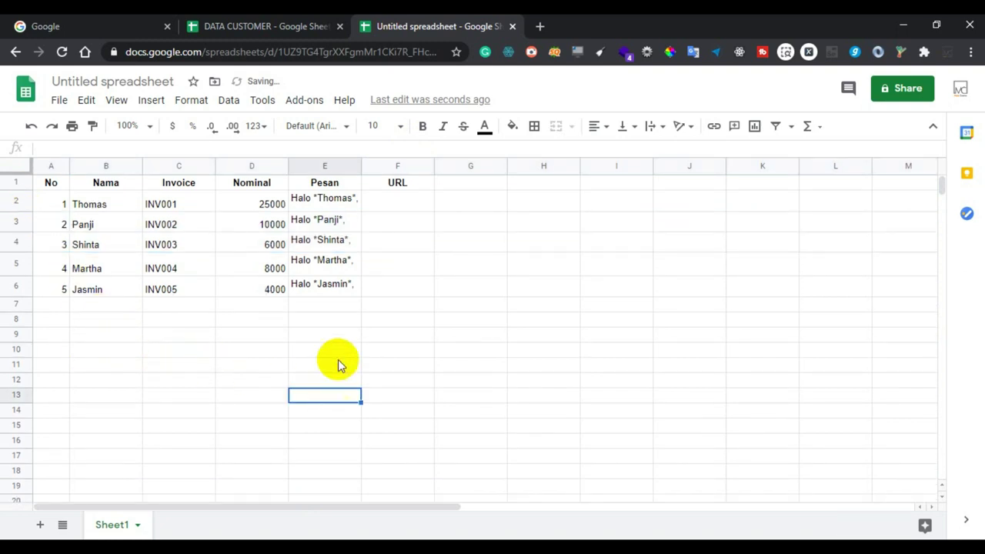
pyautogui.click(342, 292)
pyautogui.click(340, 261)
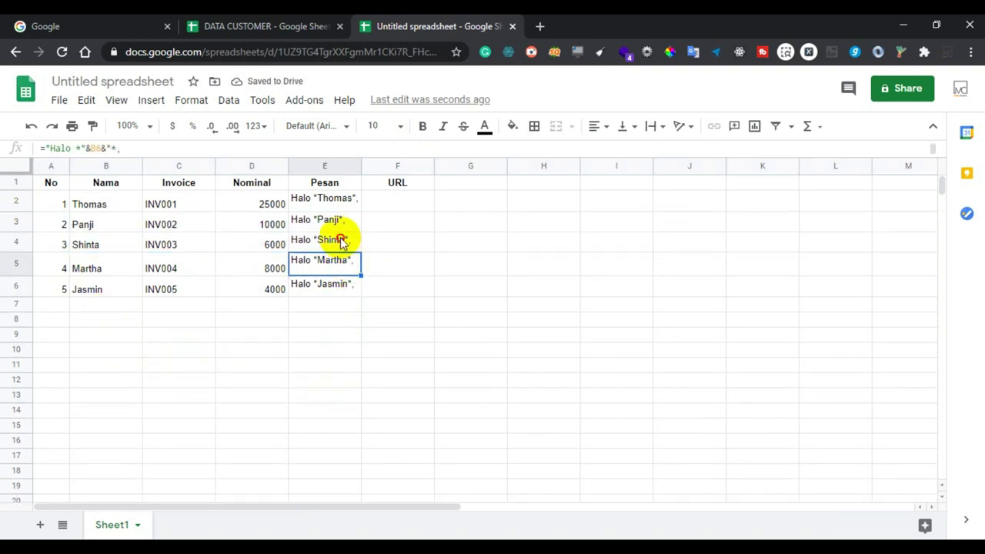
pyautogui.click(341, 242)
pyautogui.click(341, 222)
pyautogui.click(341, 201)
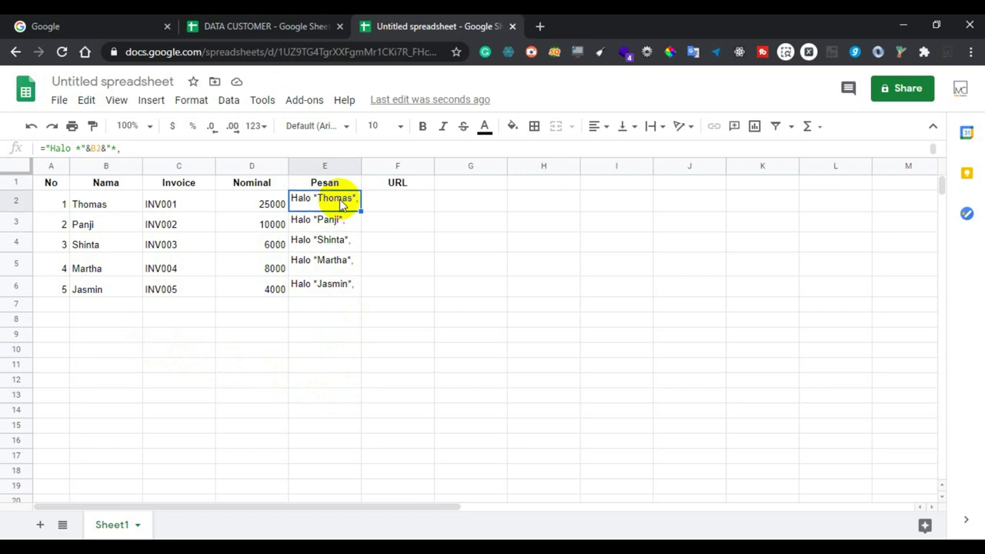
pyautogui.click(243, 201)
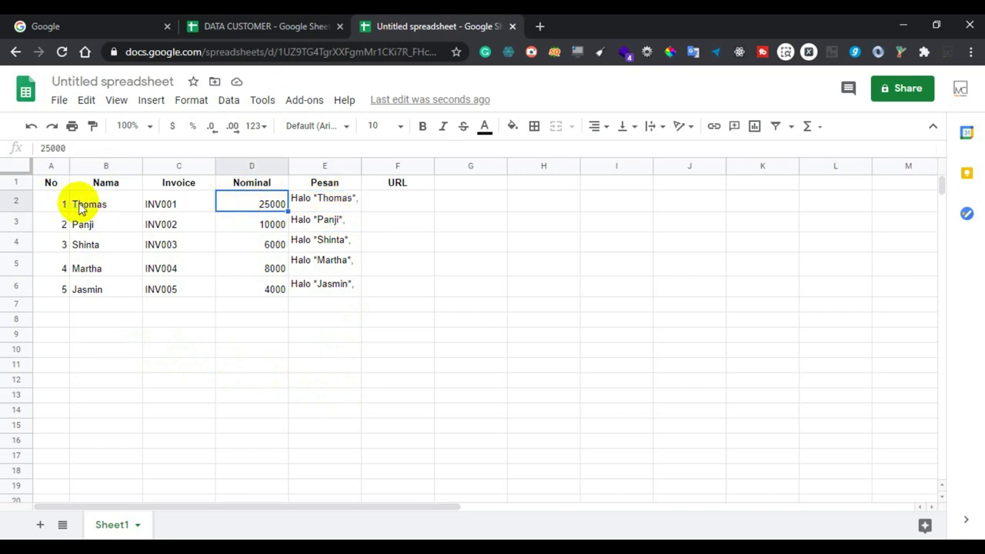
pyautogui.click(395, 199)
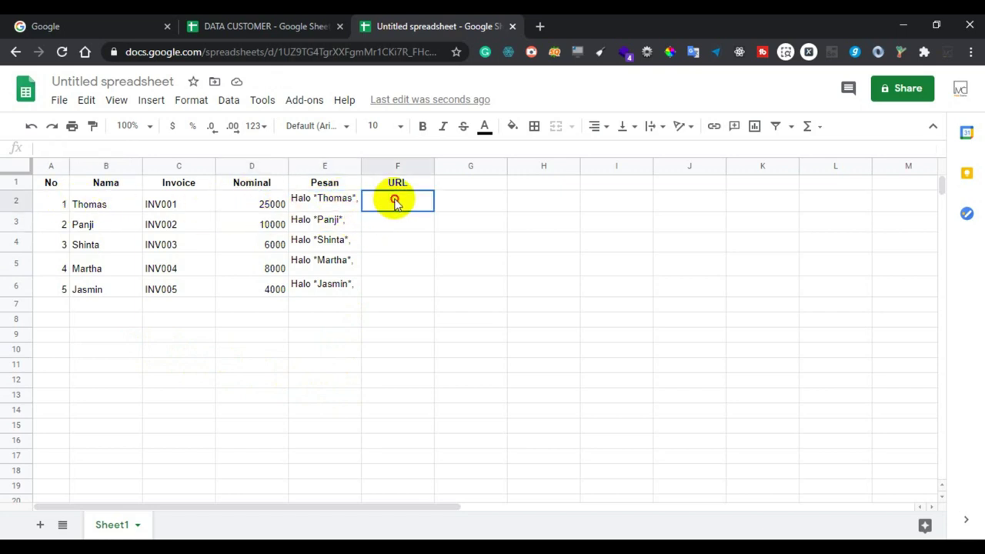
pyautogui.click(398, 249)
pyautogui.click(402, 202)
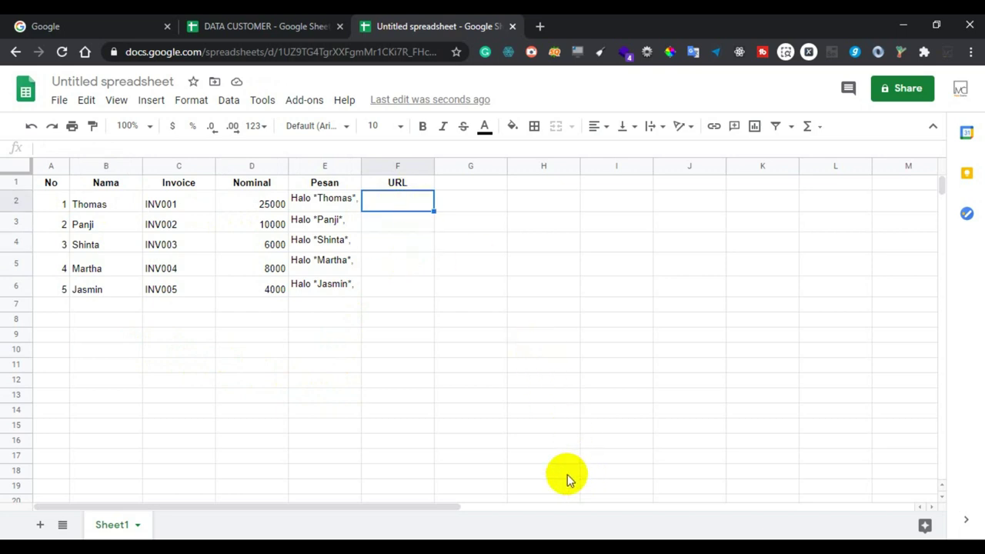
pyautogui.moveTo(548, 542)
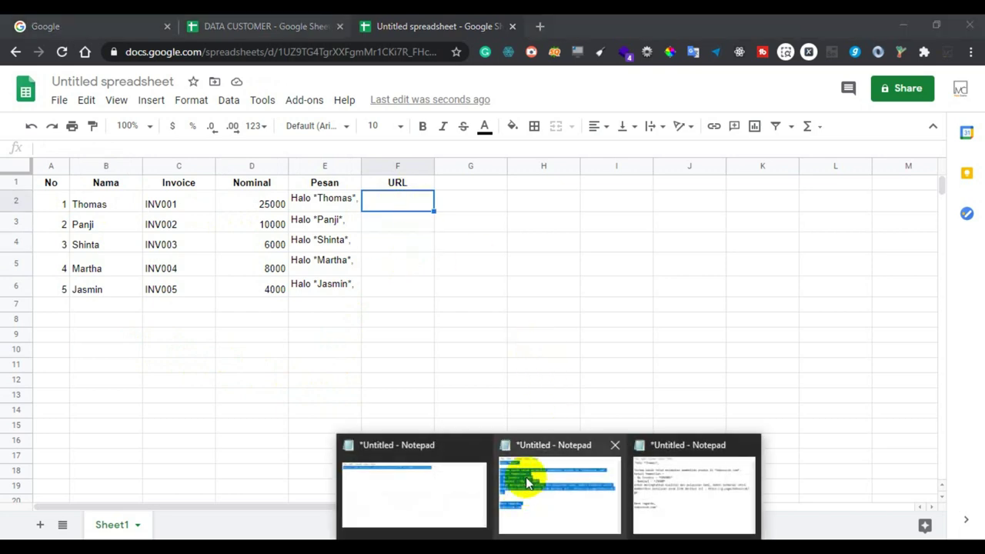
pyautogui.click(471, 486)
pyautogui.click(436, 319)
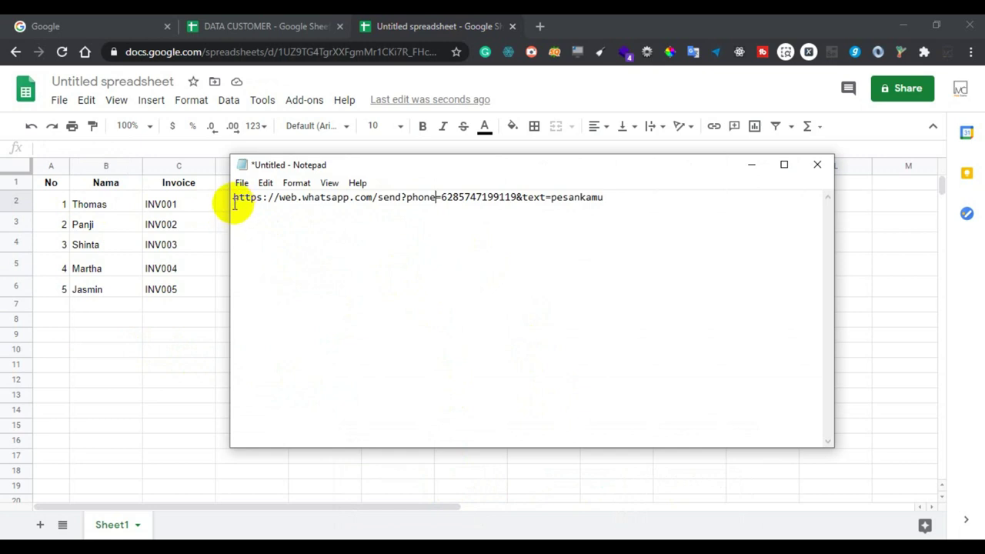
pyautogui.moveTo(234, 199); pyautogui.dragTo(608, 198)
pyautogui.moveTo(539, 171)
pyautogui.mouseDown()
pyautogui.moveTo(584, 201)
pyautogui.moveTo(702, 214)
pyautogui.mouseUp()
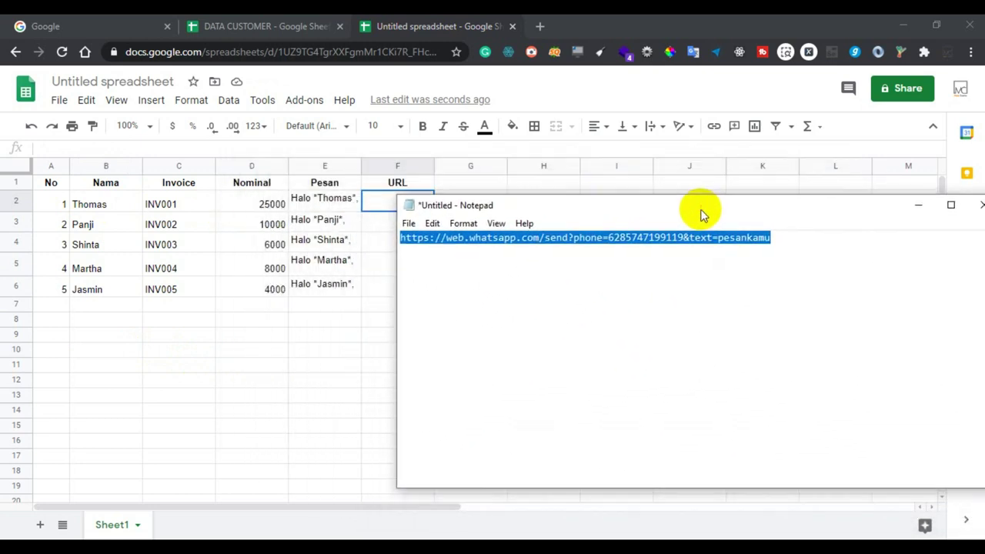
pyautogui.moveTo(608, 237); pyautogui.dragTo(681, 238)
pyautogui.click(283, 350)
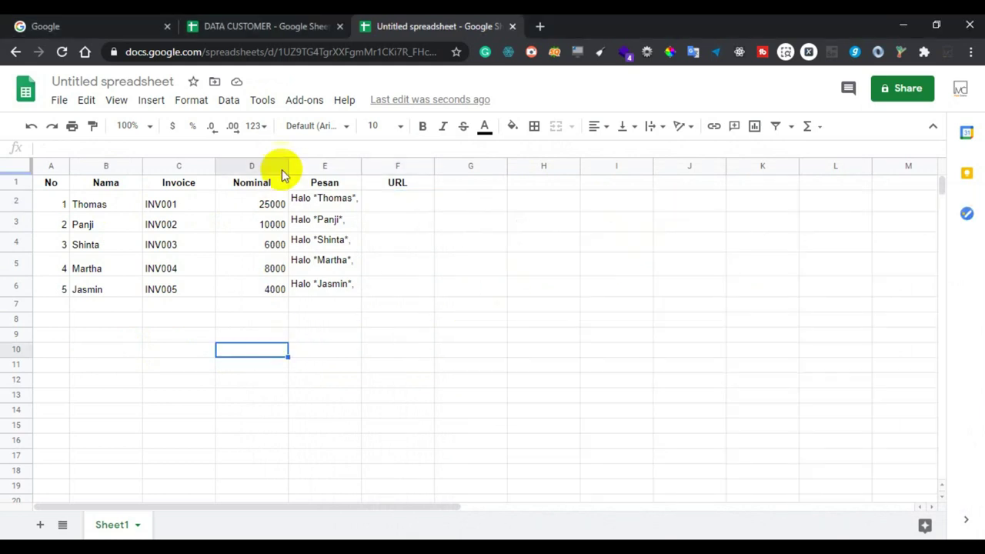
# Insert a new column before Invoice headed 'Nomor HP'.
pyautogui.rightClick(164, 165)
pyautogui.click(196, 224)
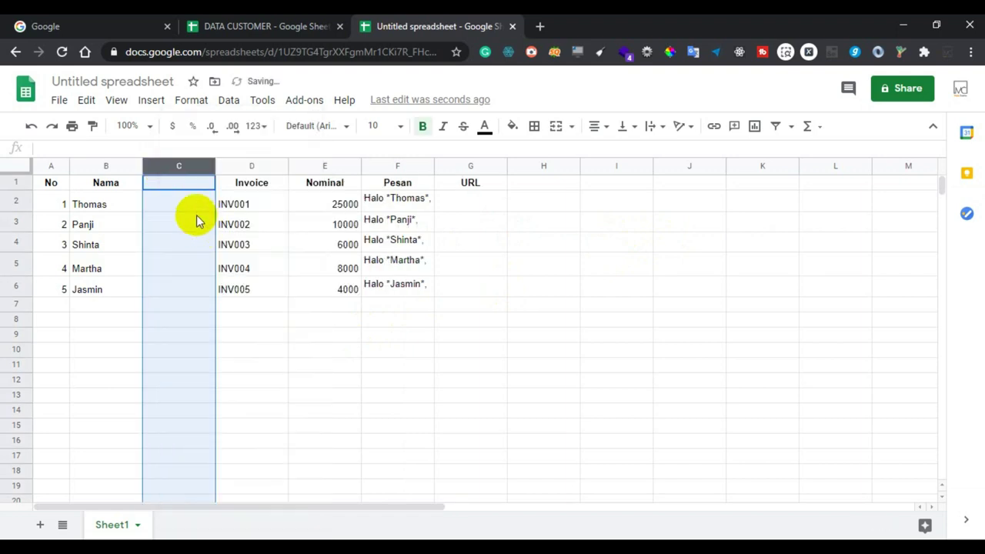
pyautogui.click(184, 189)
pyautogui.write('N')
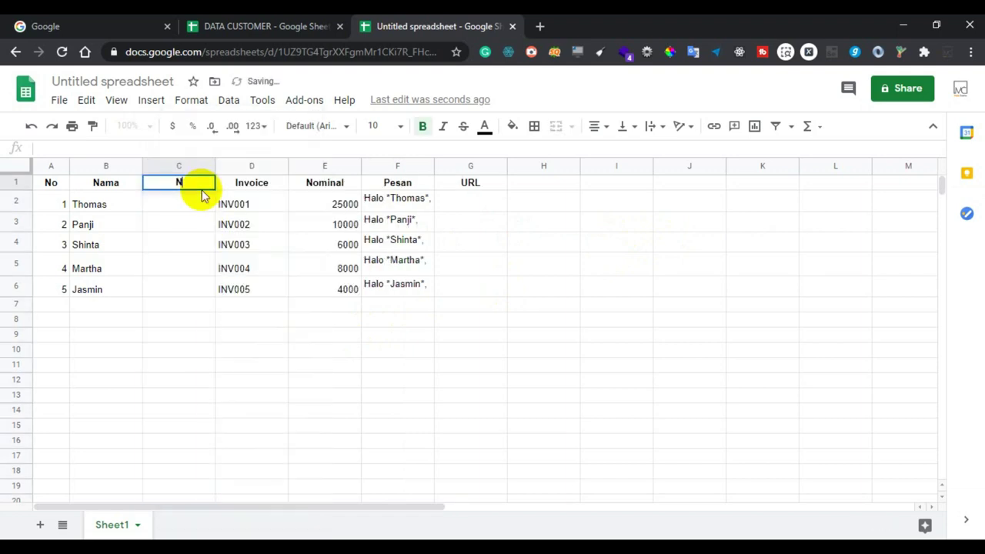
pyautogui.write('omor H')
pyautogui.write('P')
pyautogui.press('Return')
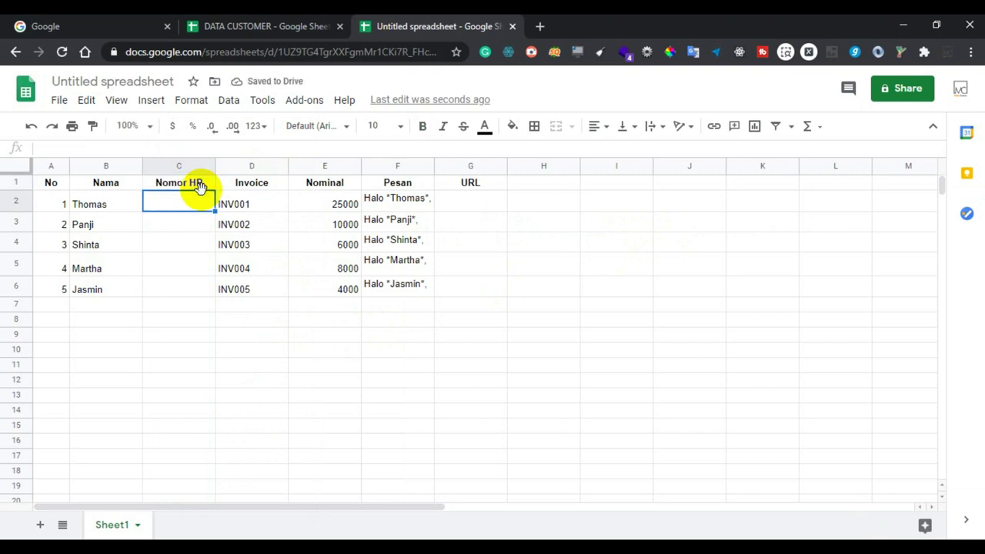
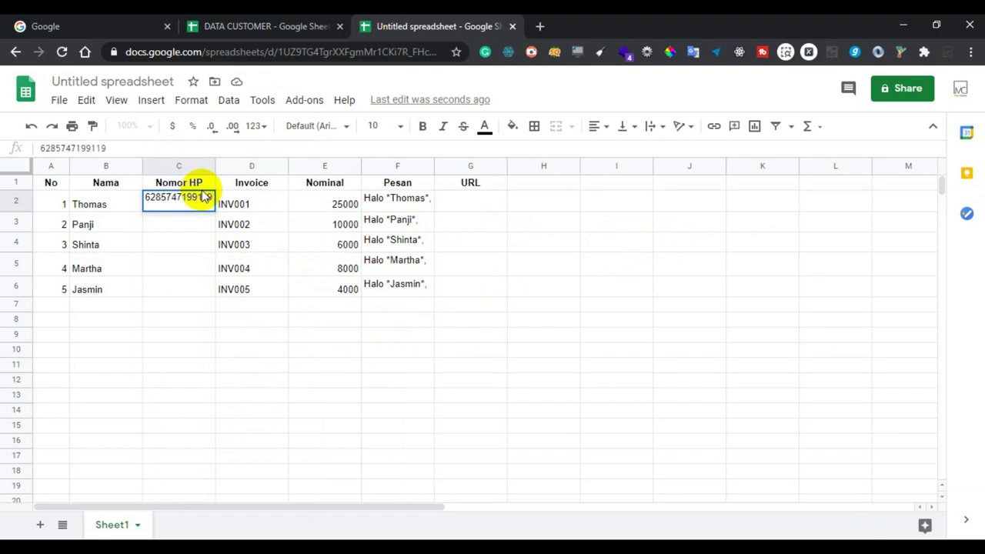
# Enter phone numbers for the first four customers in the Nomor HP column.
pyautogui.press('Return')
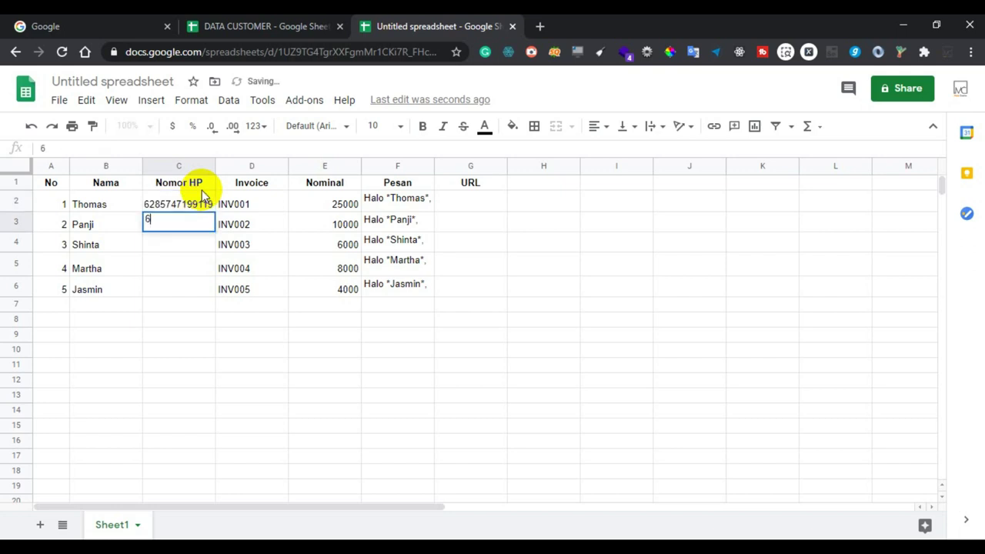
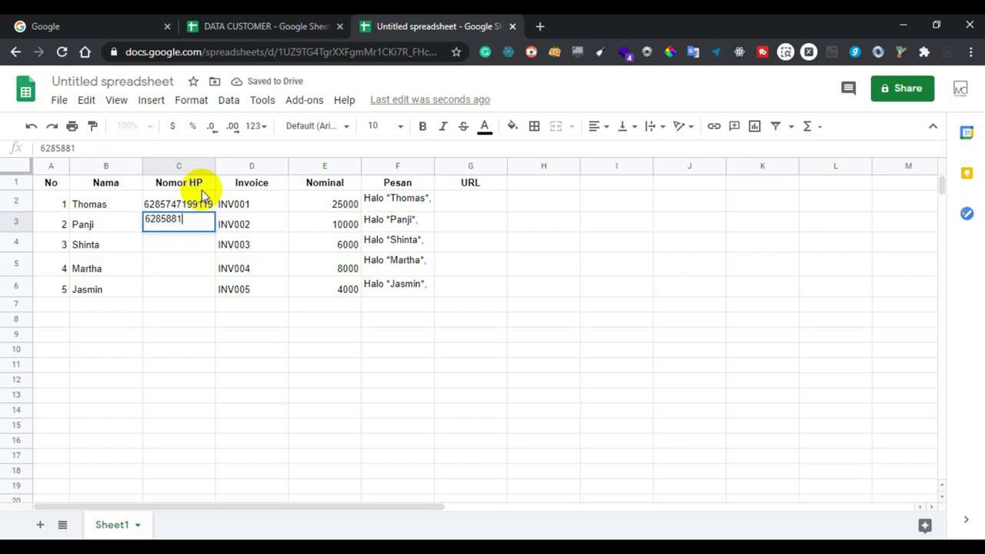
pyautogui.press('Return')
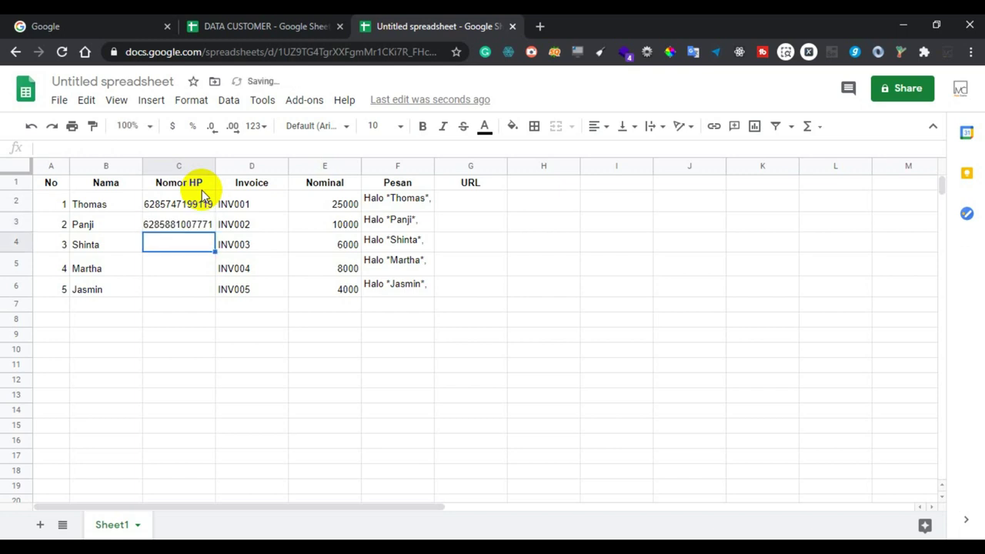
pyautogui.write('628')
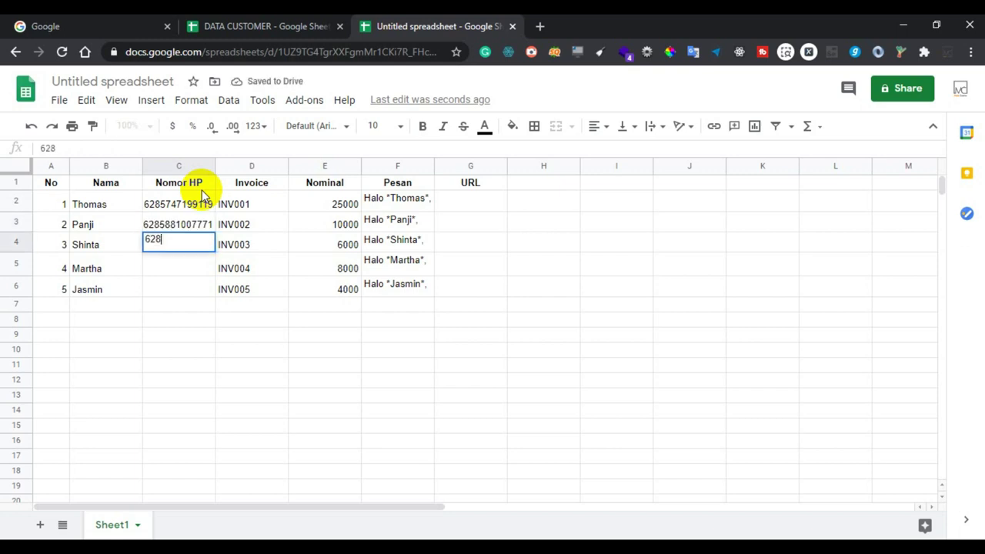
pyautogui.write('719911')
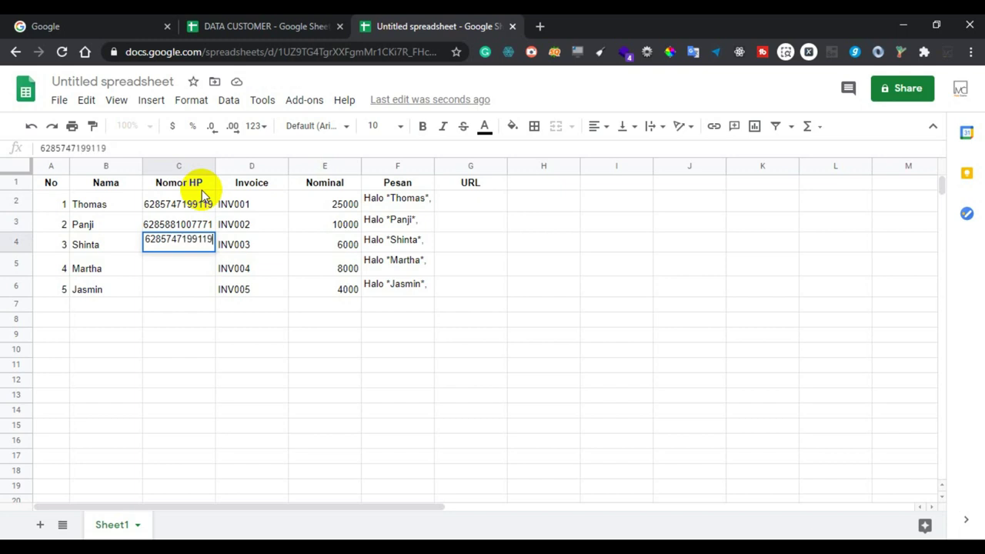
pyautogui.press('Return')
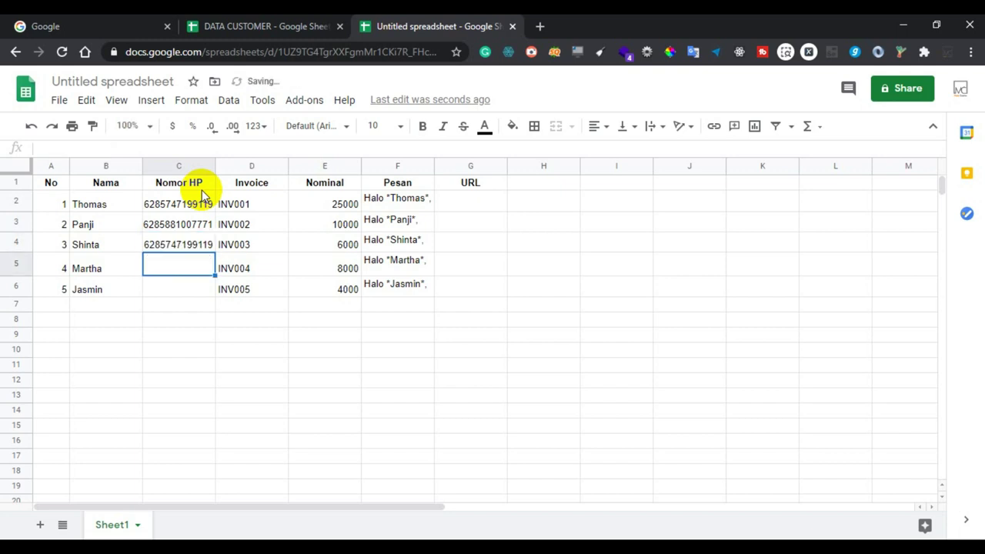
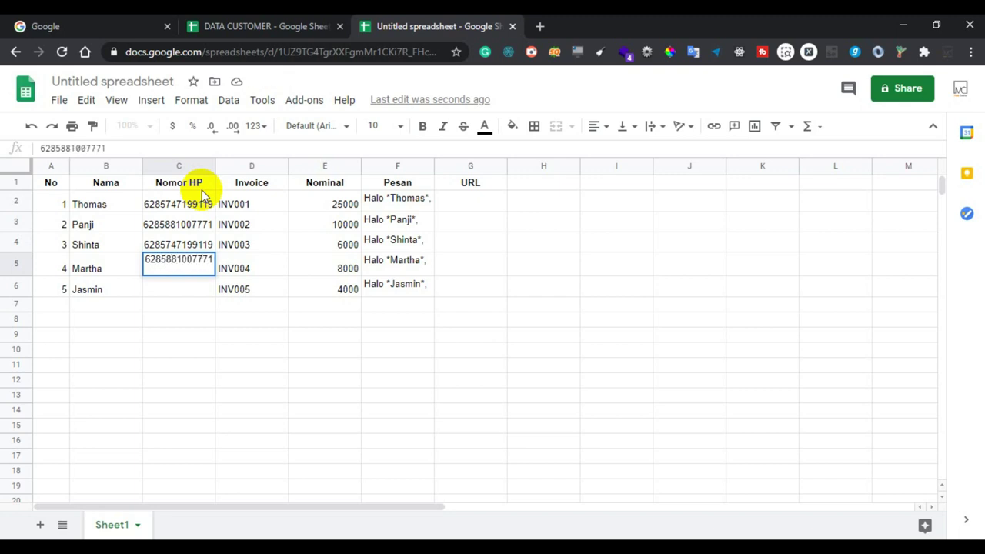
pyautogui.click(174, 292)
# Copy the third customer's number into the fifth customer's cell, then bring up the message Notepad.
pyautogui.click(180, 245)
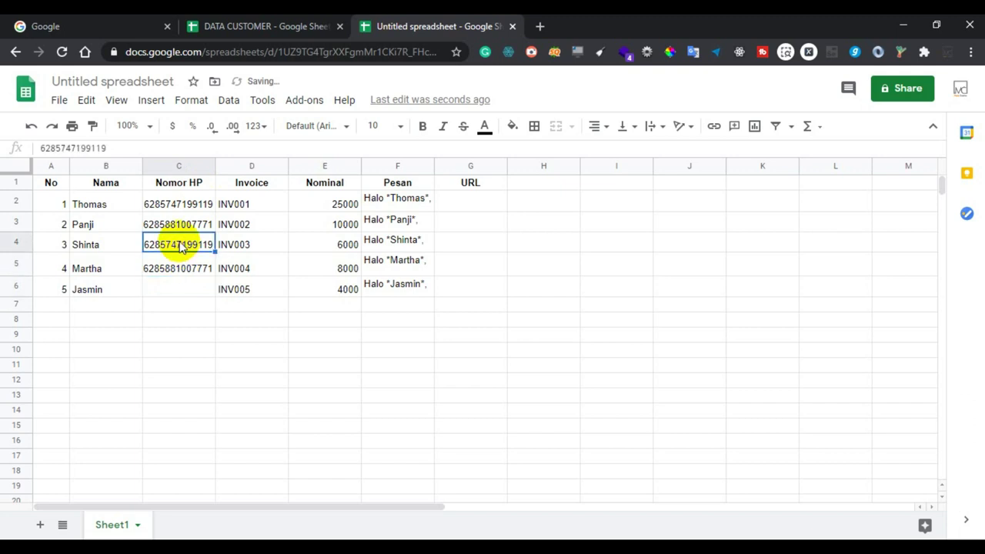
pyautogui.hotkey('ctrl', 'c')
pyautogui.click(182, 288)
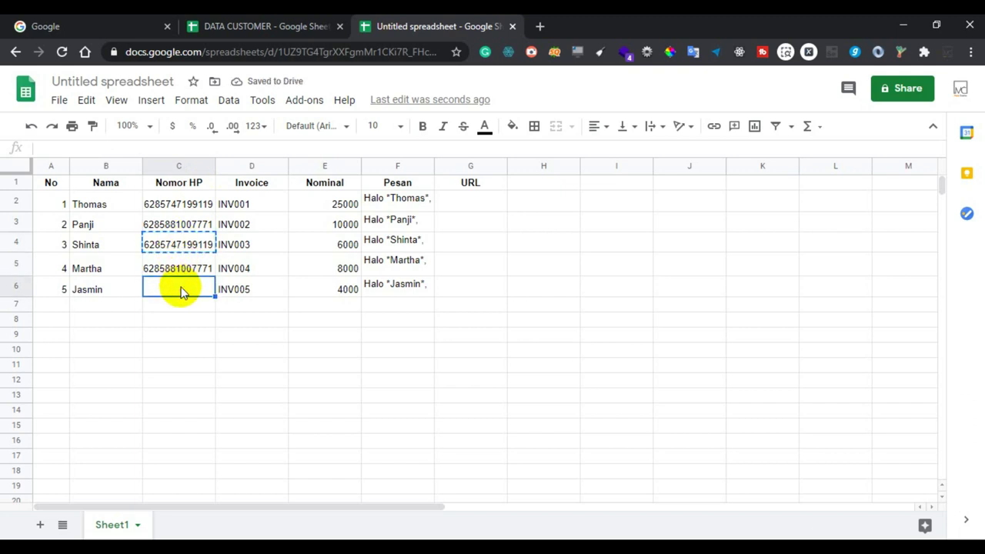
pyautogui.hotkey('ctrl', 'v')
pyautogui.click(236, 350)
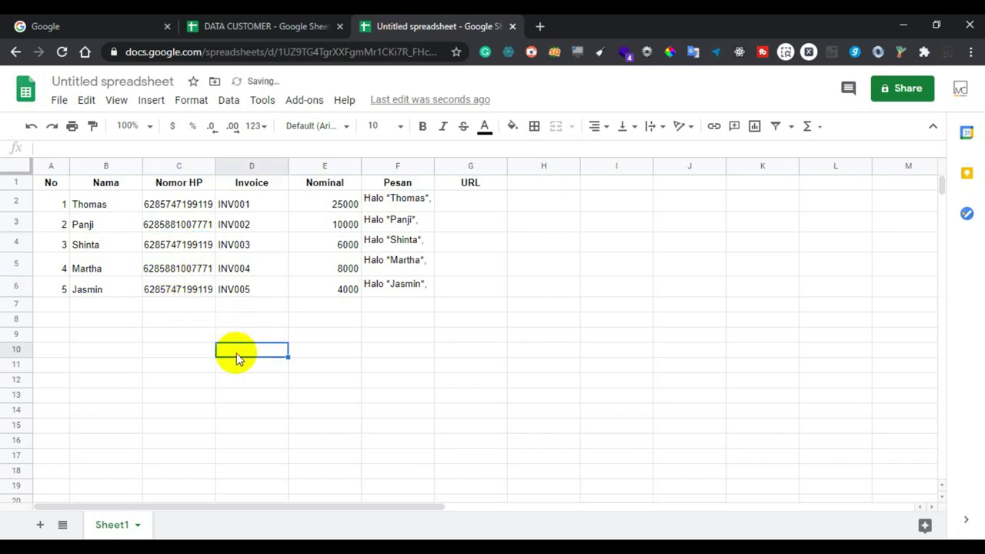
pyautogui.click(385, 334)
pyautogui.click(337, 204)
pyautogui.click(176, 206)
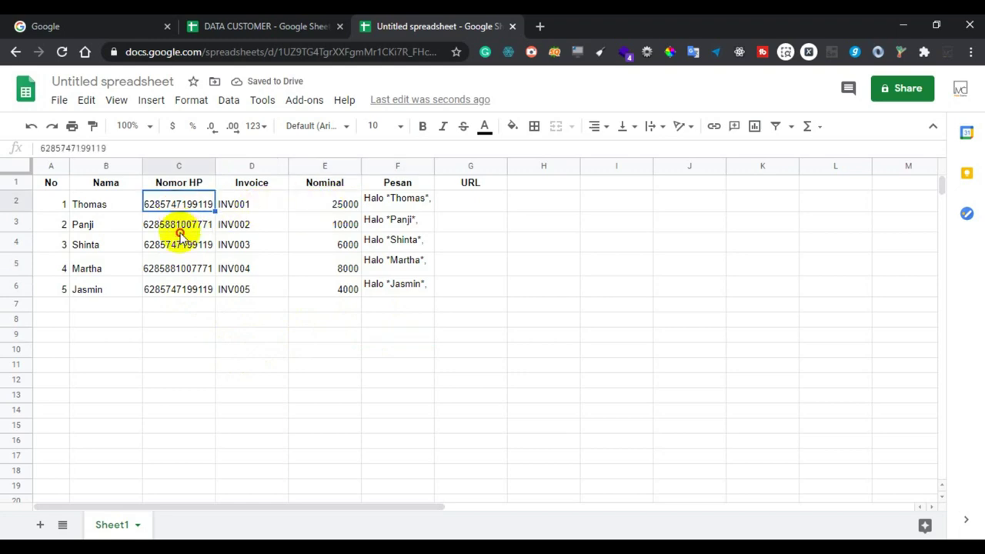
pyautogui.click(182, 270)
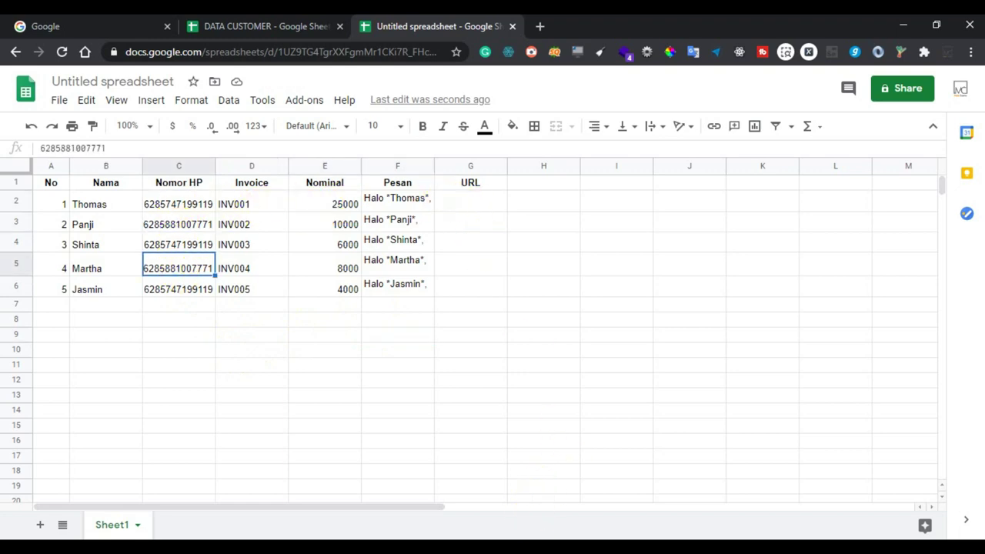
pyautogui.click(544, 535)
pyautogui.click(675, 496)
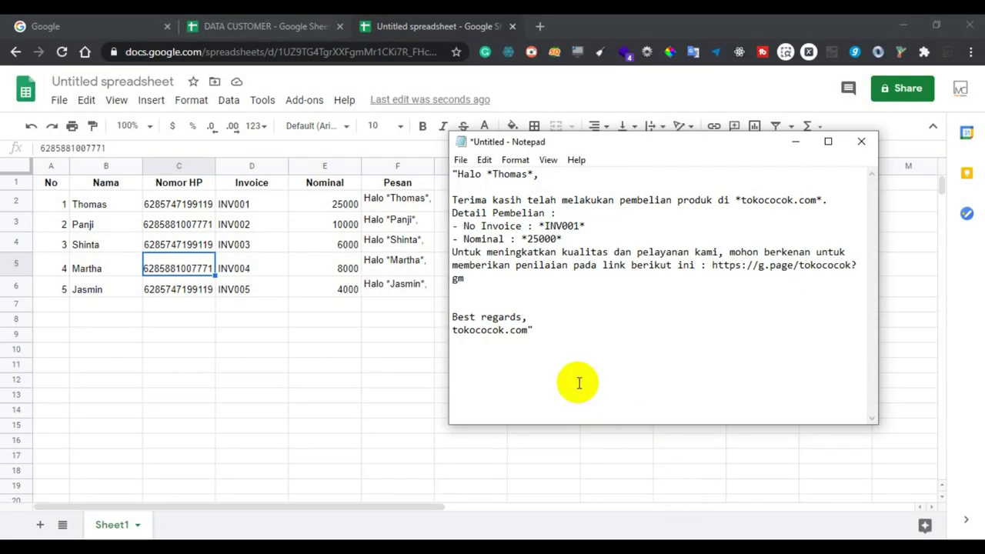
# Copy the web.whatsapp.com send link with a phone number and text=pesankamu into cell H11.
pyautogui.click(568, 531)
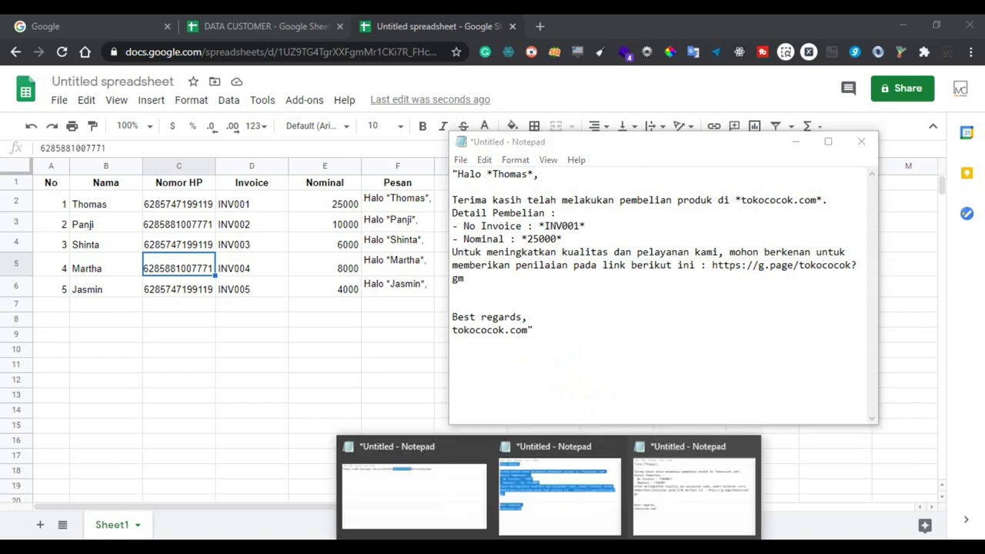
pyautogui.click(446, 490)
pyautogui.moveTo(771, 239); pyautogui.dragTo(401, 238)
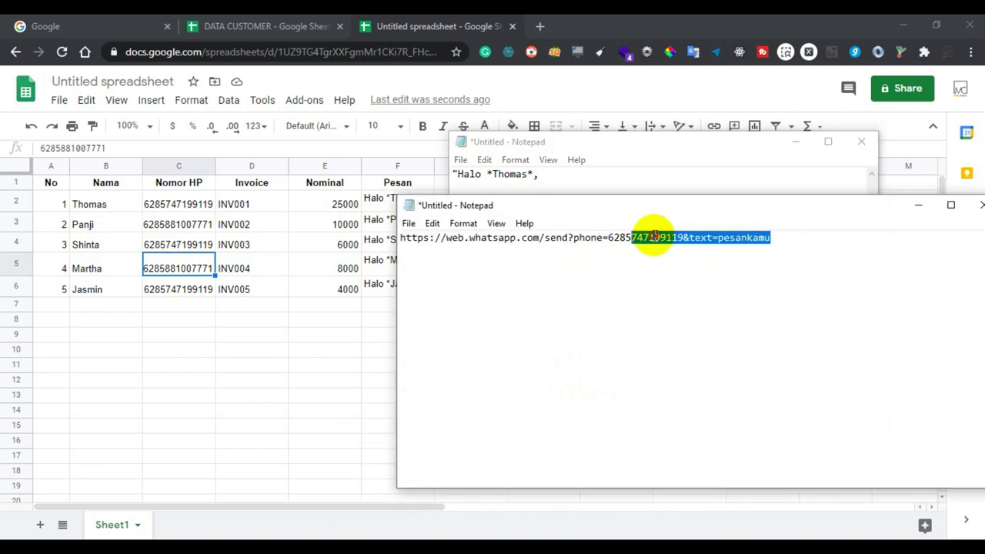
pyautogui.click(179, 408)
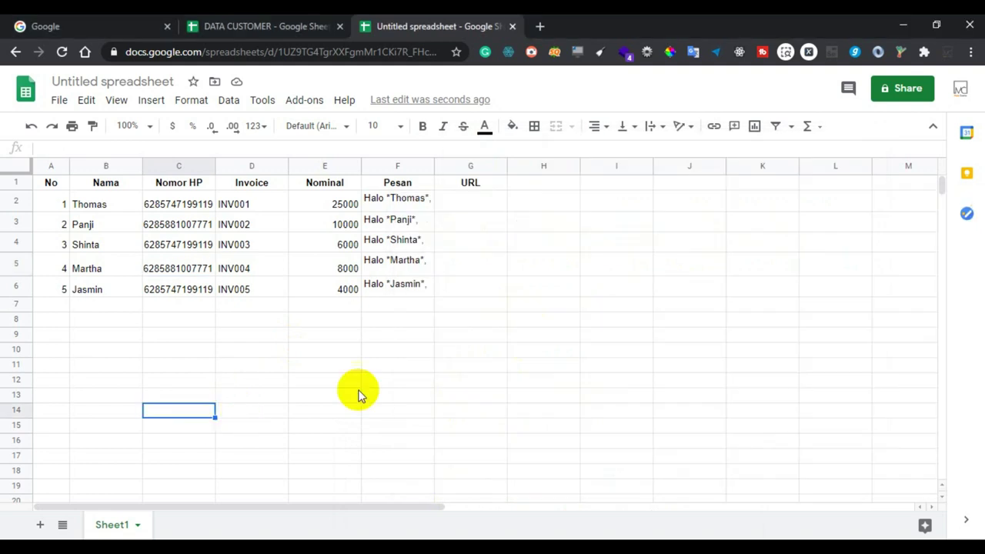
pyautogui.click(530, 366)
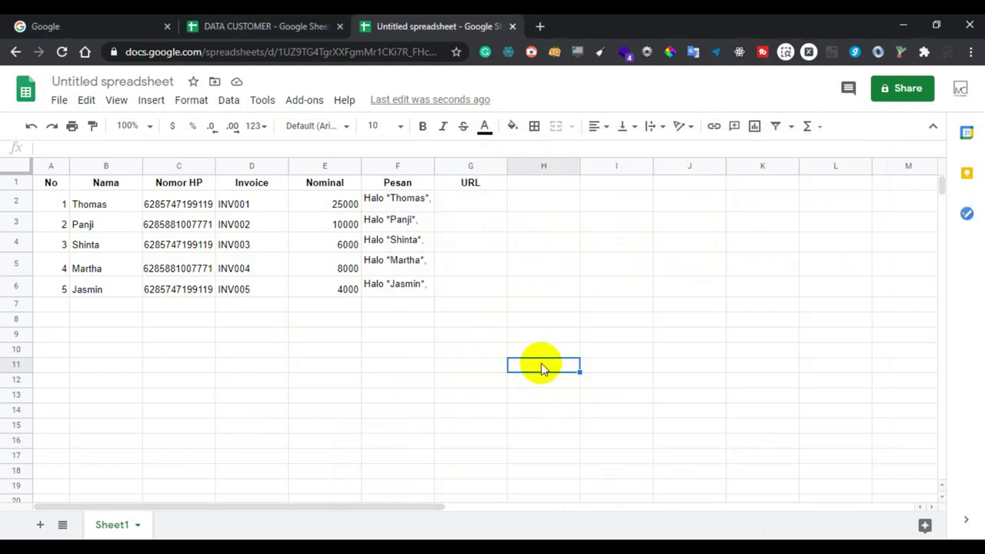
pyautogui.hotkey('ctrl', 'v')
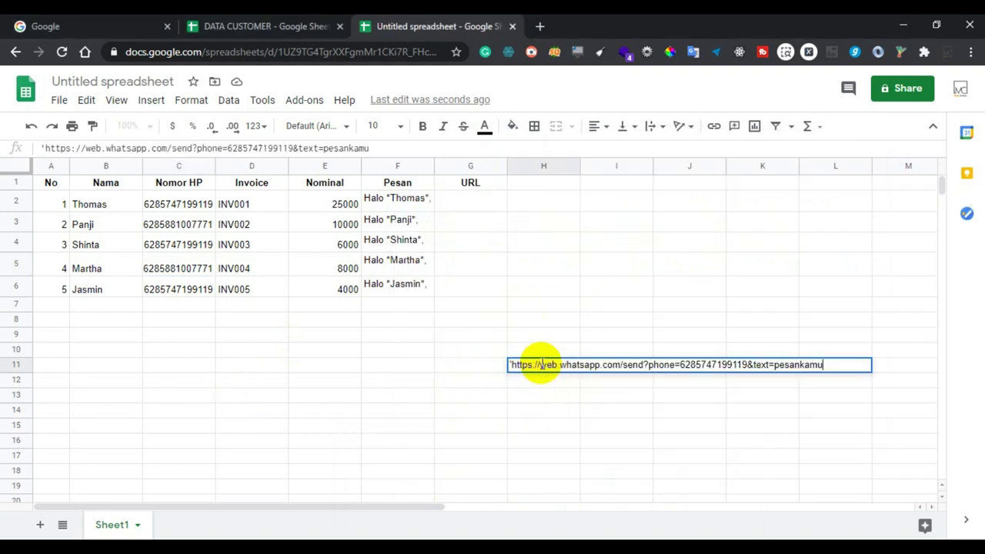
pyautogui.press('Return')
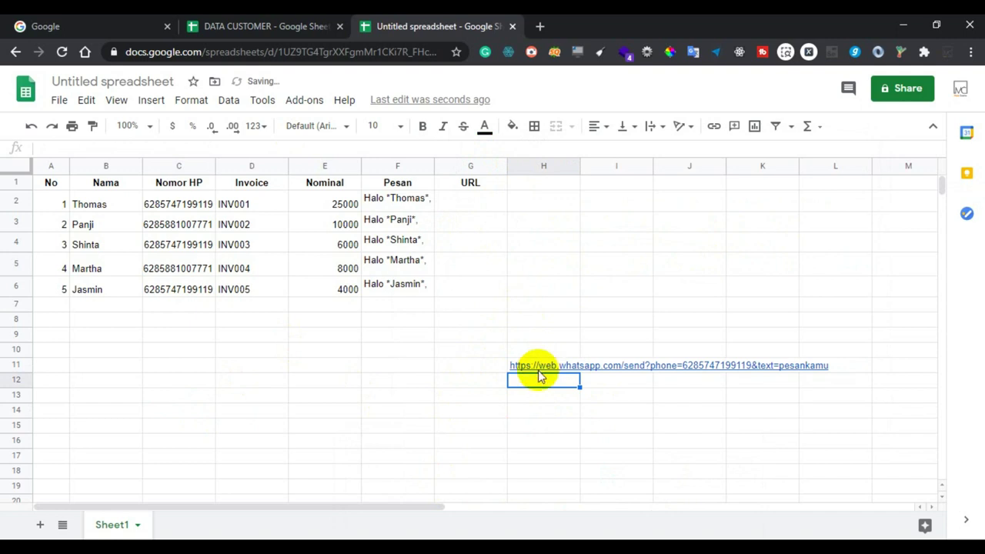
pyautogui.moveTo(544, 370)
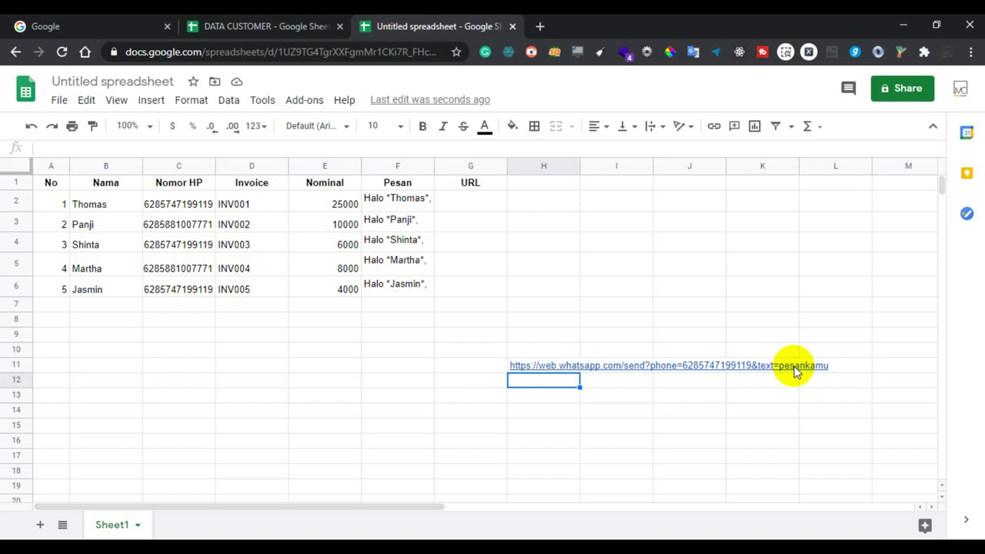
pyautogui.click(296, 355)
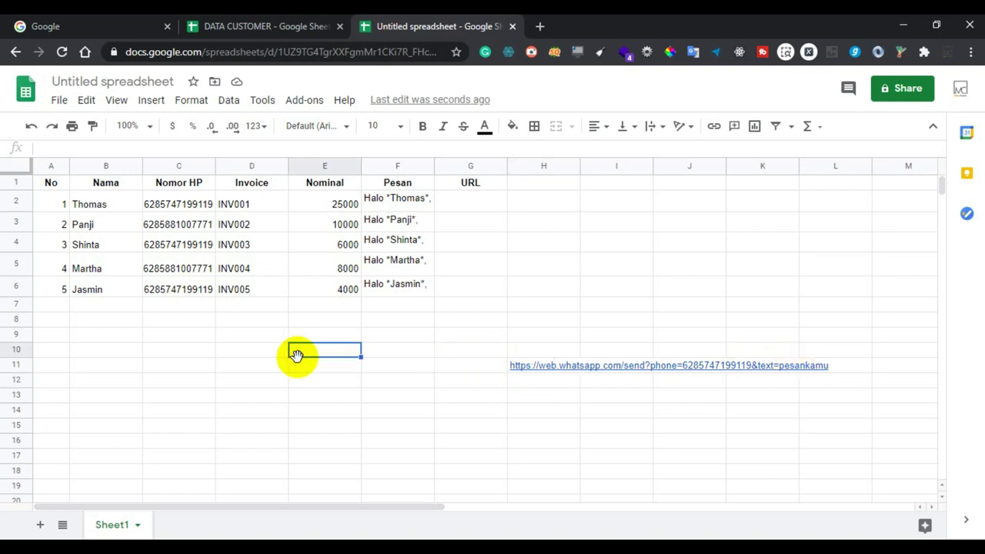
# Copy the first customer's message from F2 into a new Notepad note to view it.
pyautogui.click(399, 206)
pyautogui.hotkey('ctrl', 'c')
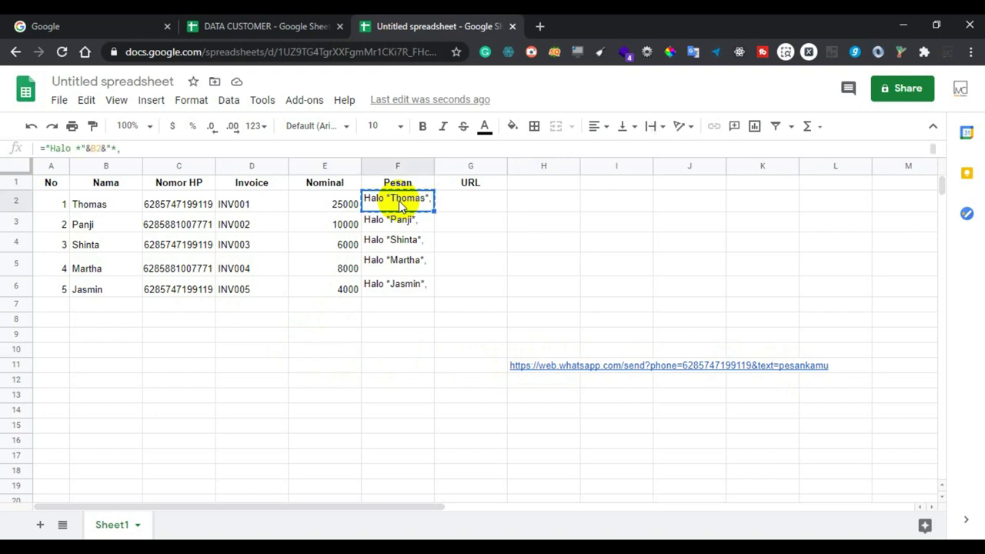
pyautogui.press('super')
pyautogui.write('note')
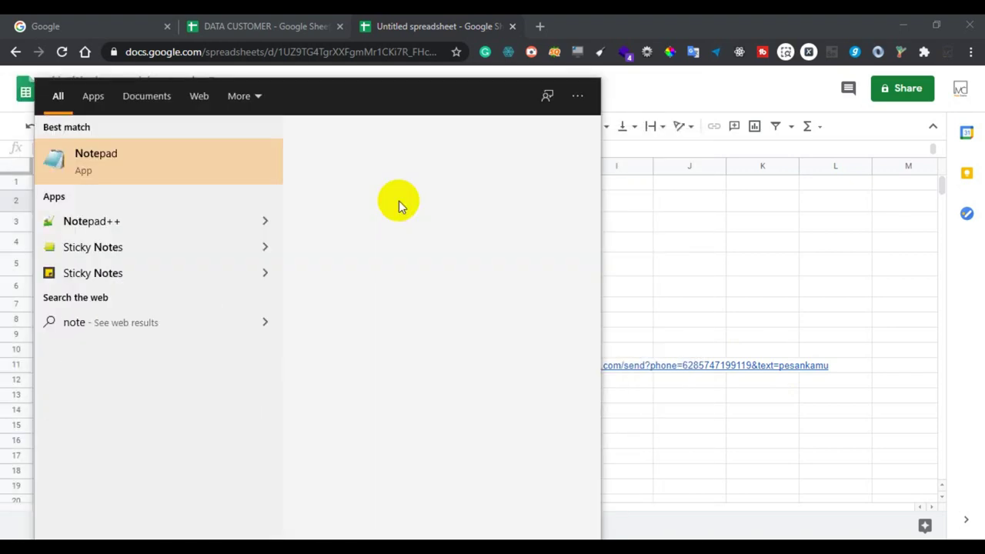
pyautogui.press('Return')
pyautogui.hotkey('ctrl', 'v')
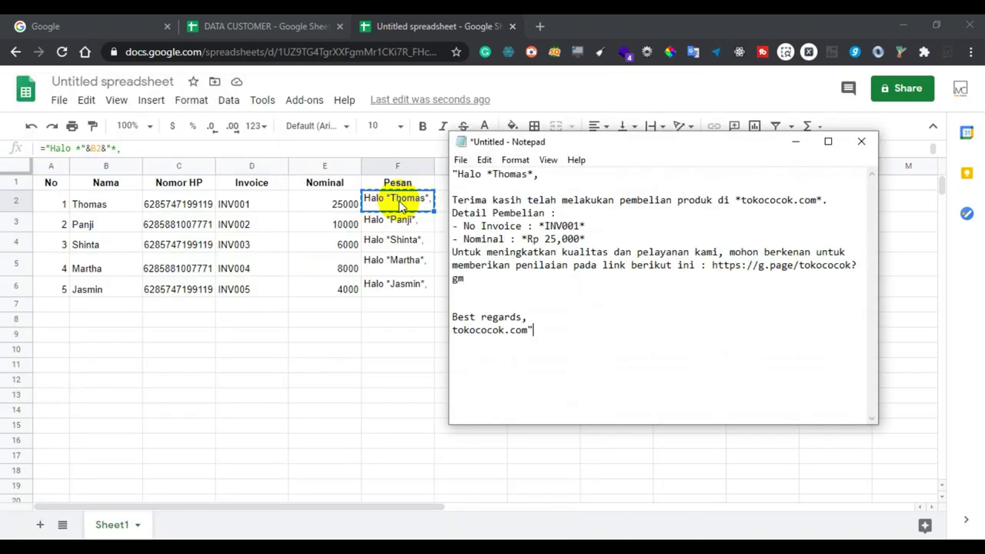
# Close Notepad without saving and open a new browser tab.
pyautogui.click(861, 141)
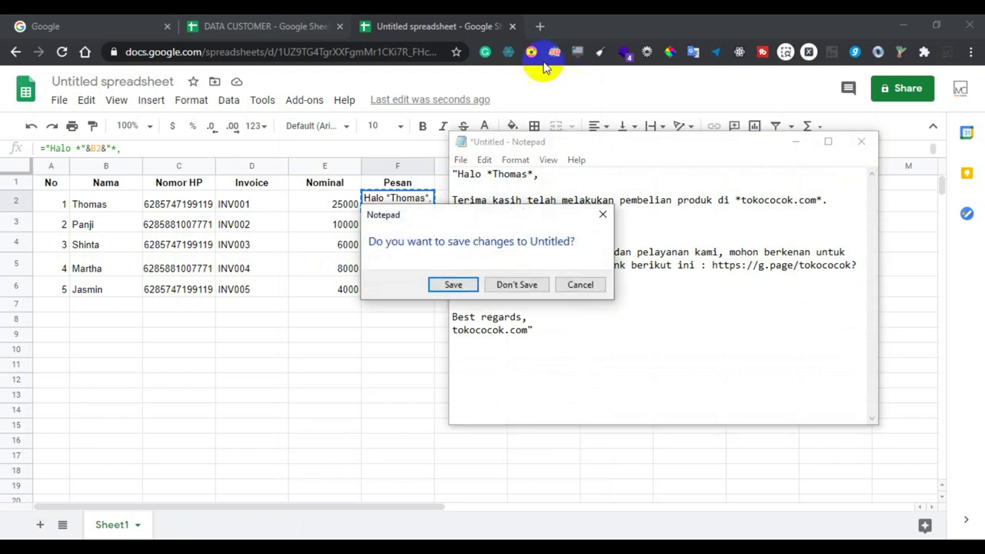
pyautogui.click(517, 285)
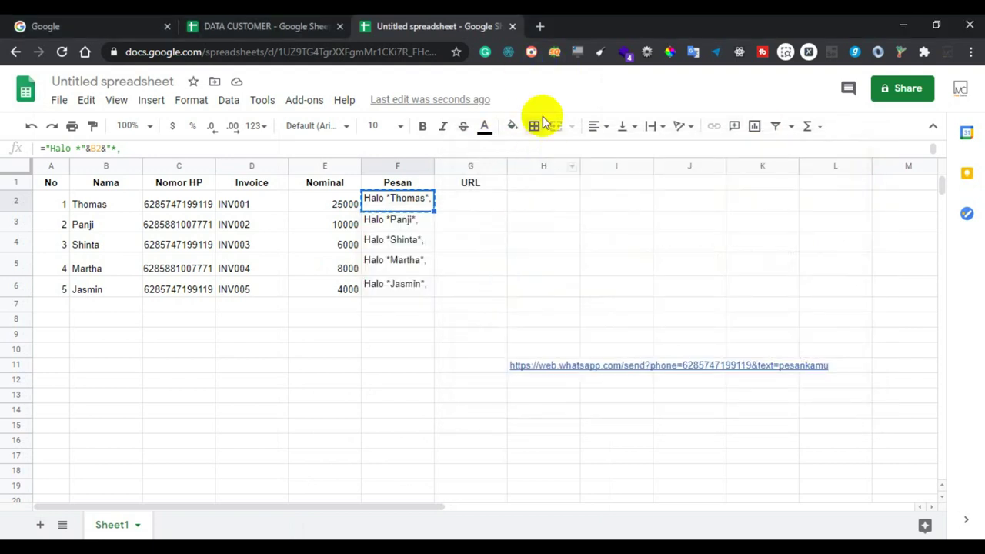
pyautogui.click(540, 31)
# Search for 'encode' and open the urlencoder.org URL Encode and Decode site.
pyautogui.write('enco')
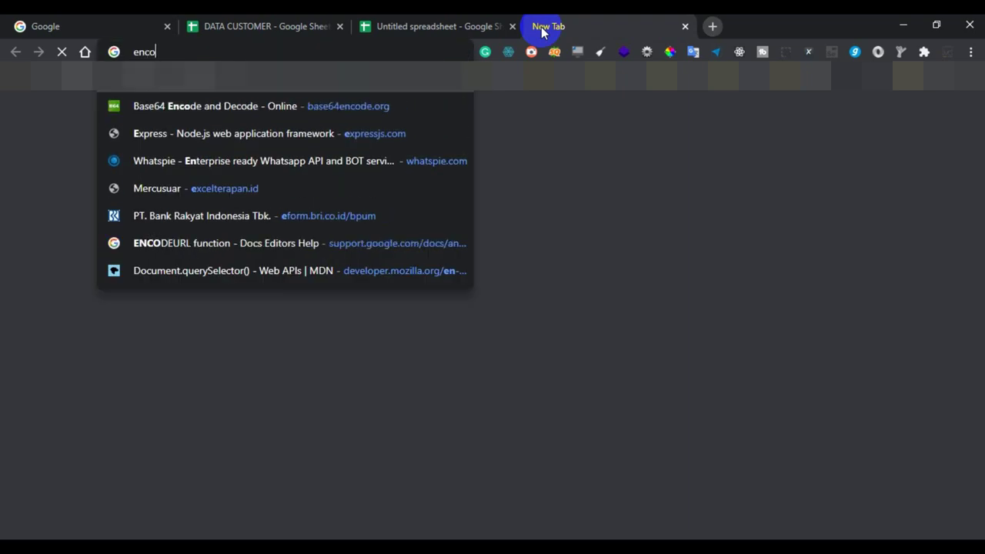
pyautogui.write('de')
pyautogui.press('Return')
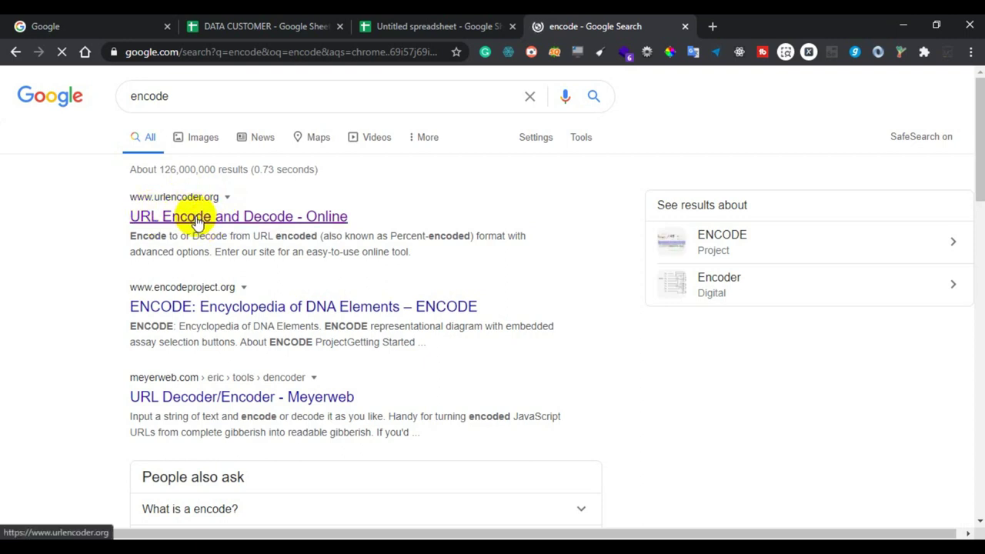
pyautogui.click(197, 219)
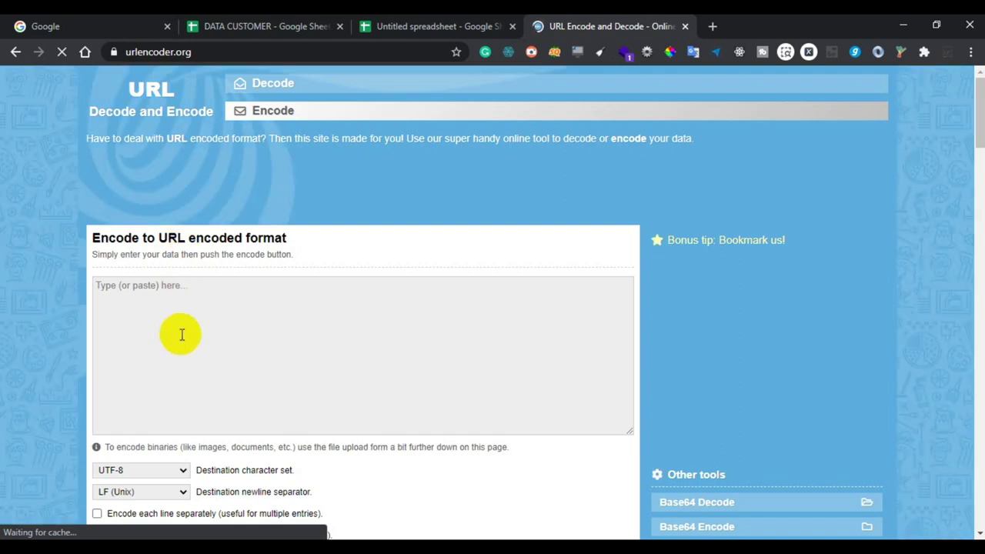
# Paste the first customer's message into urlencoder.org and check the URL-encoded output.
pyautogui.click(187, 351)
pyautogui.hotkey('ctrl', 'v')
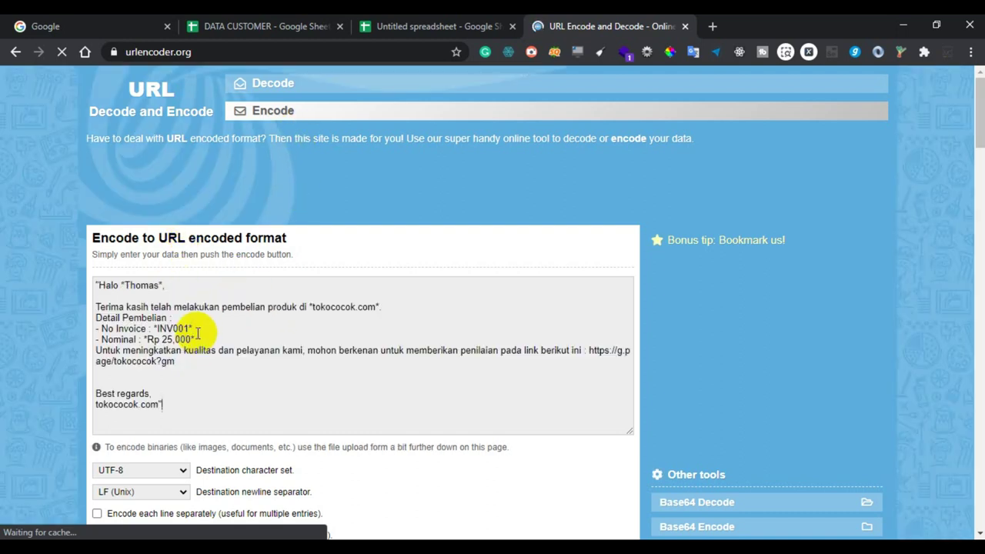
pyautogui.scroll(-4, 197, 332)
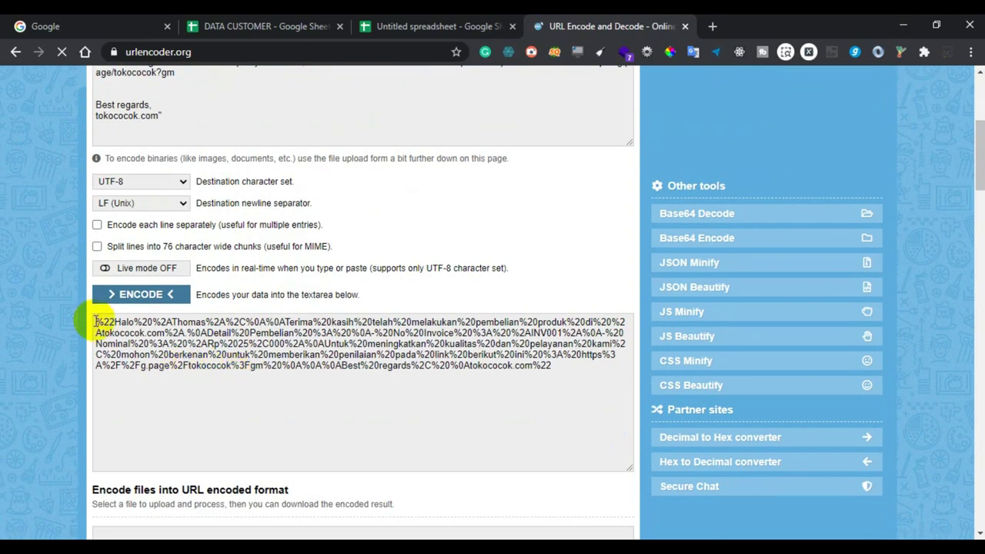
pyautogui.moveTo(95, 321); pyautogui.dragTo(560, 369)
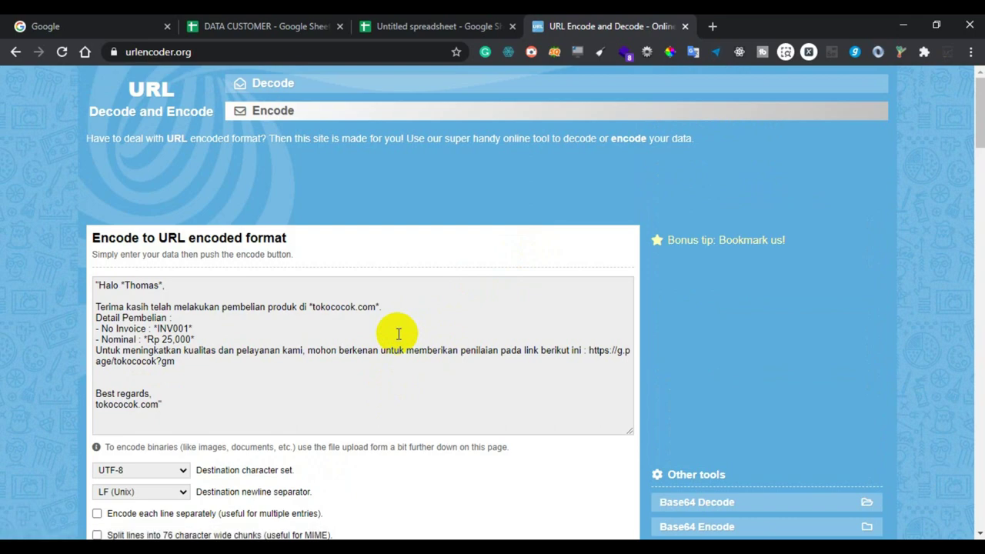
pyautogui.scroll(-2, 398, 333)
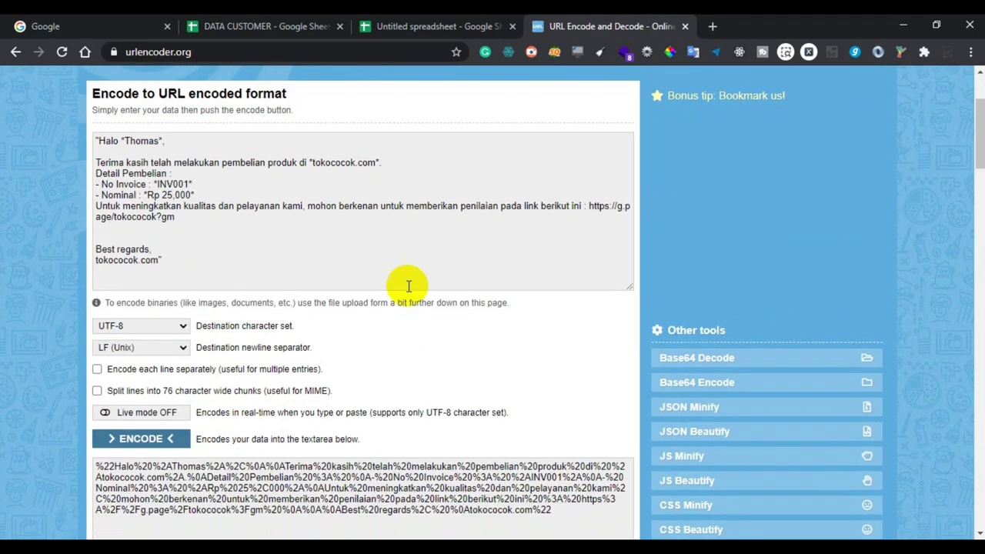
pyautogui.click(459, 23)
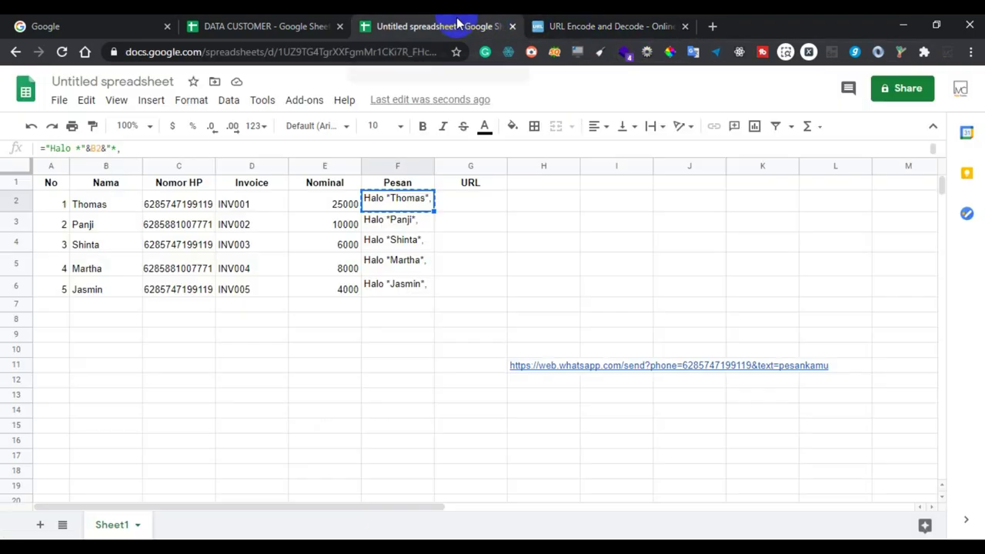
# Enter =ENCODEURL(F2) in cell H2 so it shows F2's message URL-encoded.
pyautogui.click(483, 204)
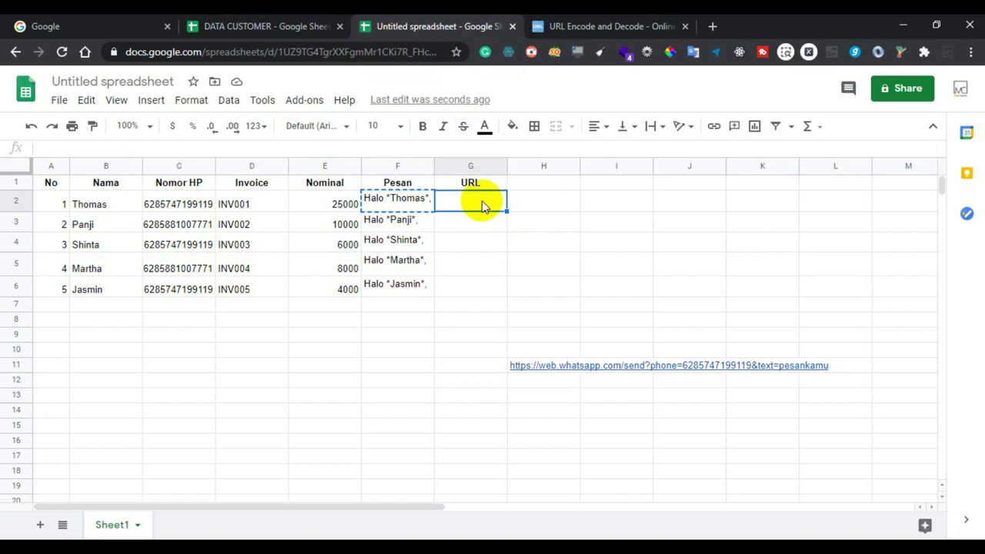
pyautogui.click(530, 206)
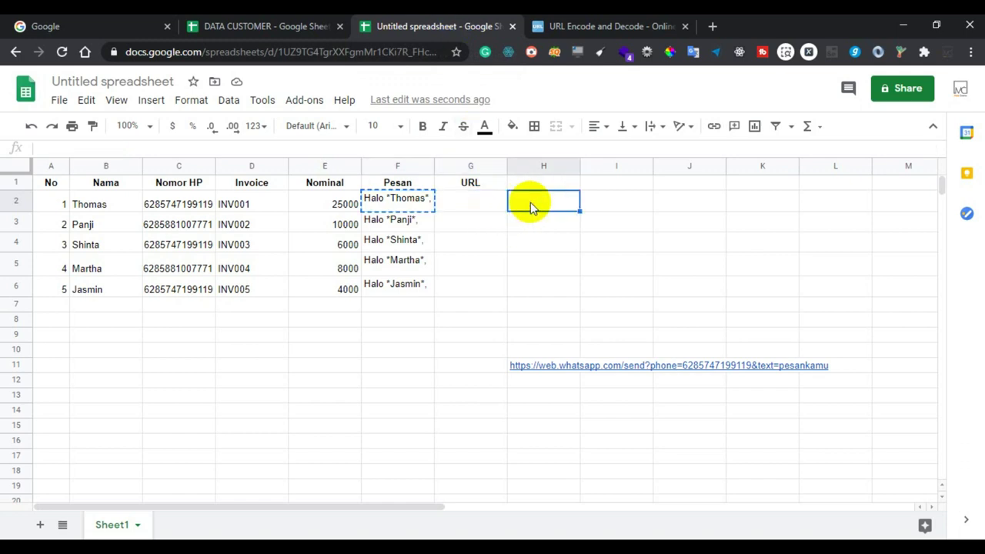
pyautogui.write('=e')
pyautogui.press('BackSpace')
pyautogui.press('BackSpace')
pyautogui.write('=u')
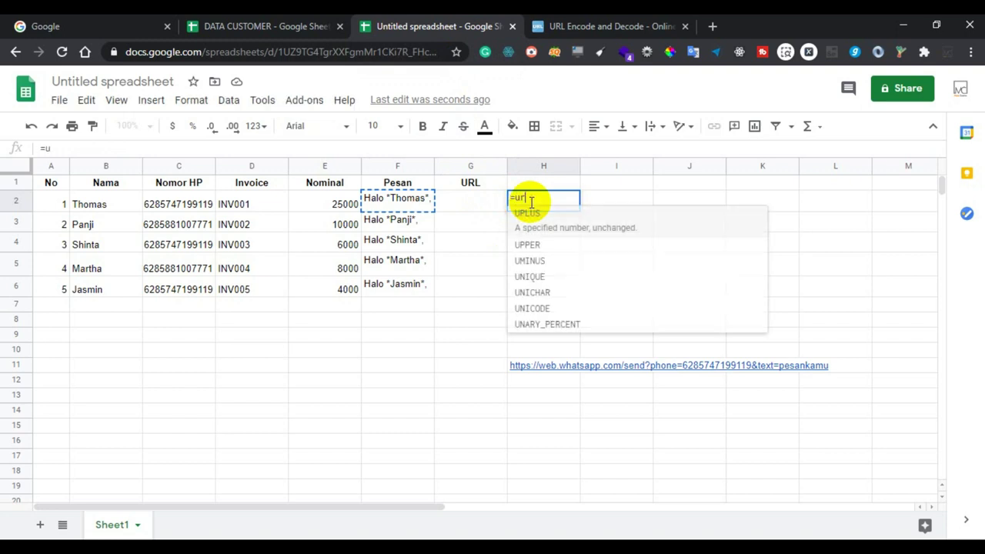
pyautogui.write('rlen')
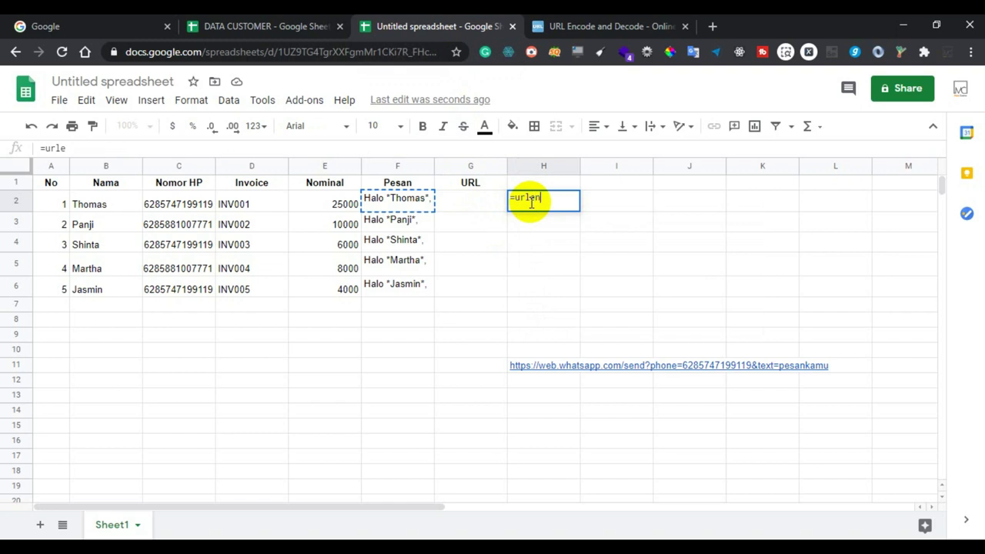
pyautogui.write('code(')
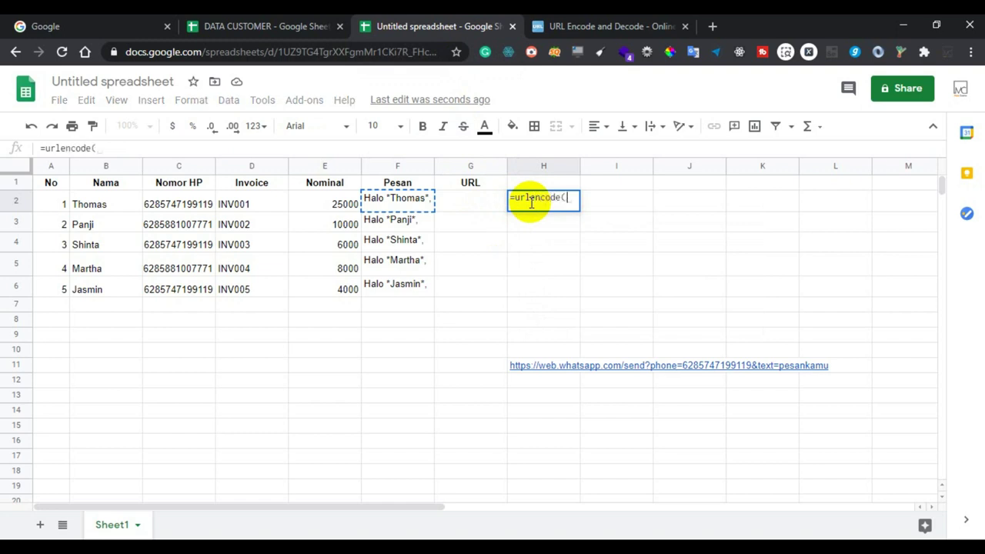
pyautogui.press('BackSpace')
pyautogui.press('BackSpace')
pyautogui.press('BackSpace')
pyautogui.press('BackSpace')
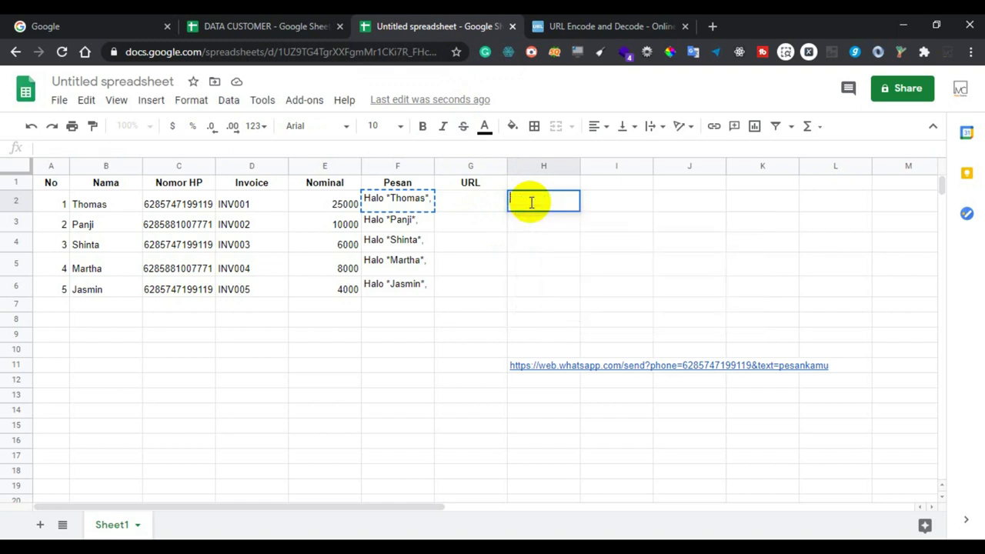
pyautogui.write('=')
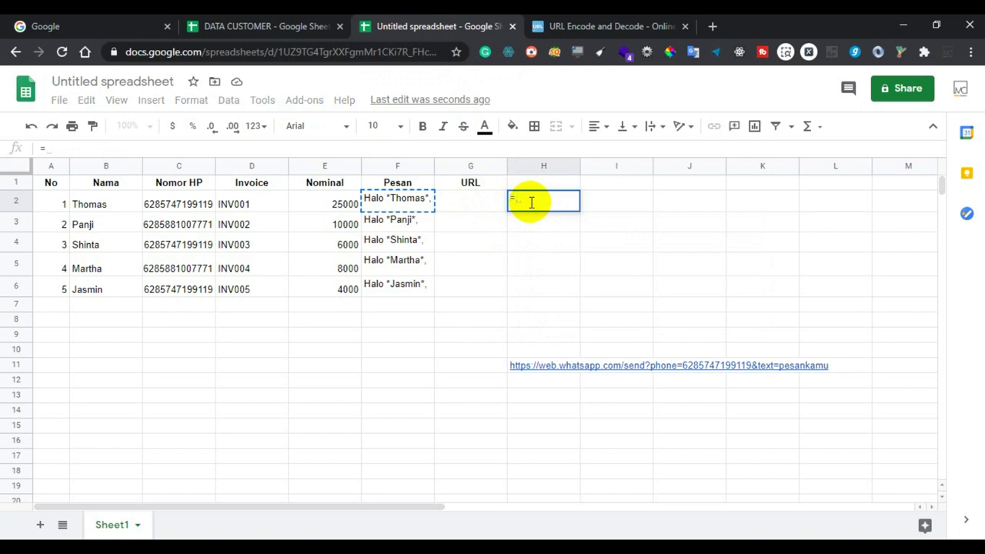
pyautogui.write('en')
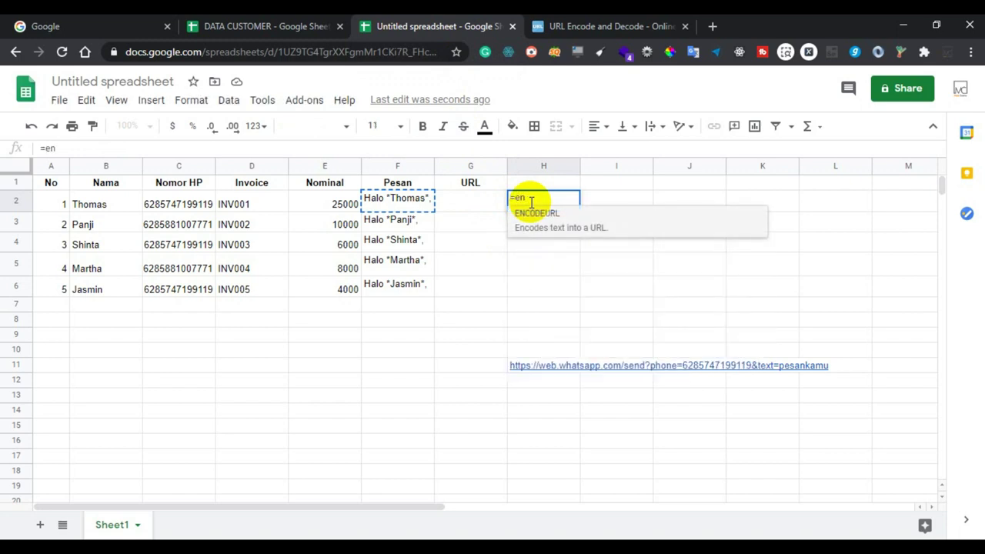
pyautogui.press('Tab')
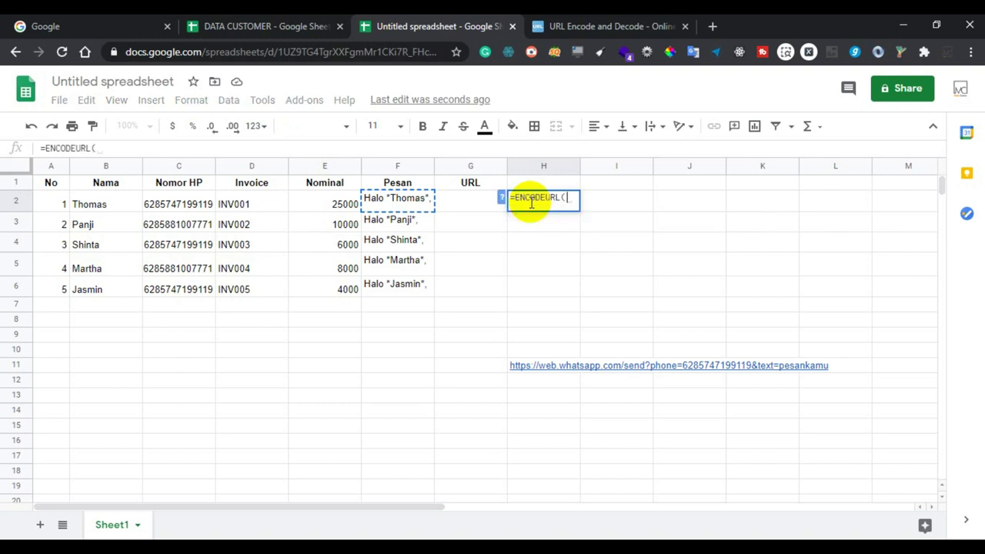
pyautogui.click(402, 202)
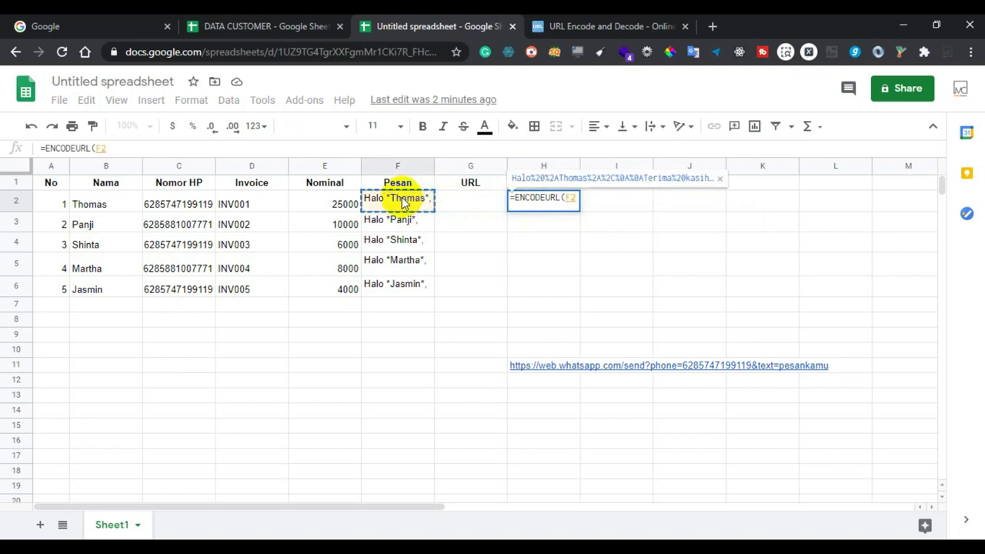
pyautogui.press('Return')
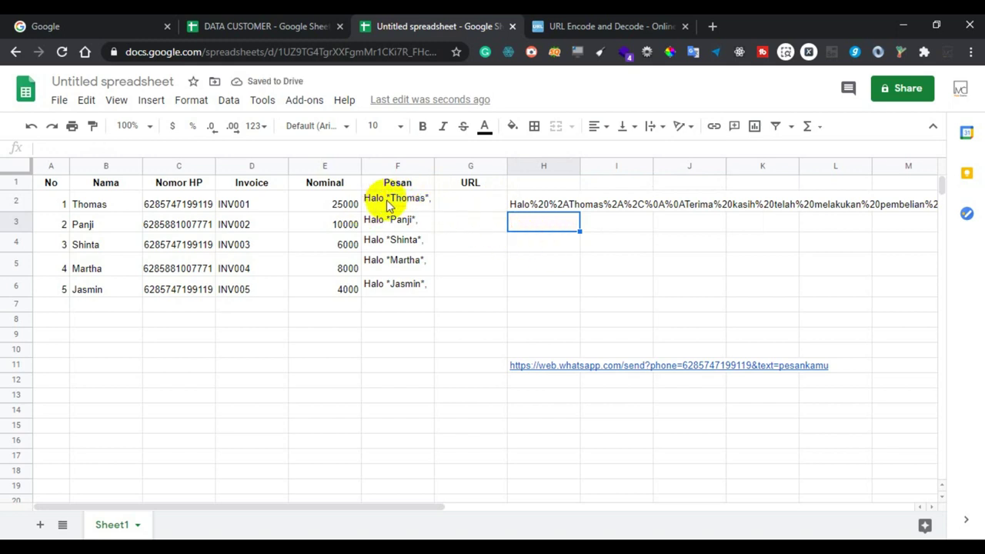
pyautogui.click(516, 204)
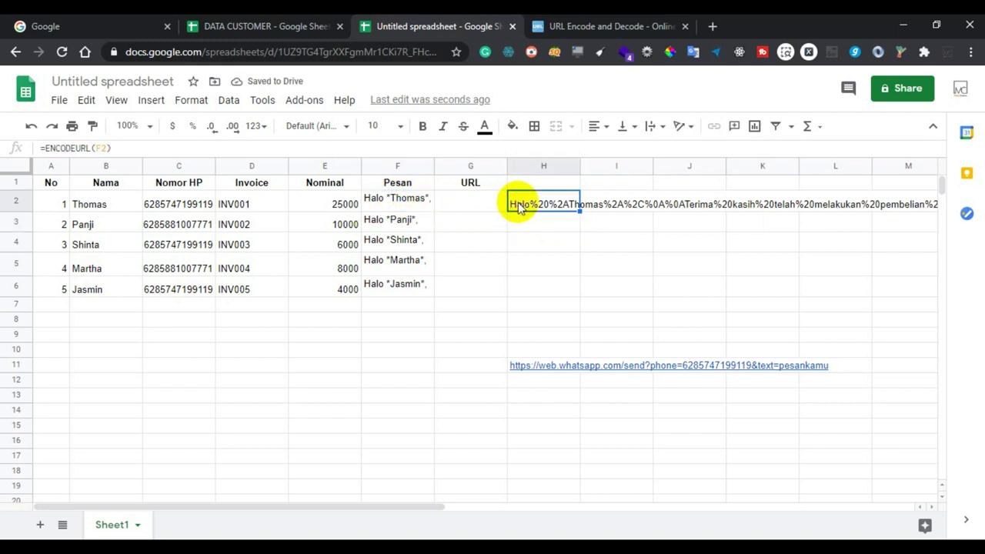
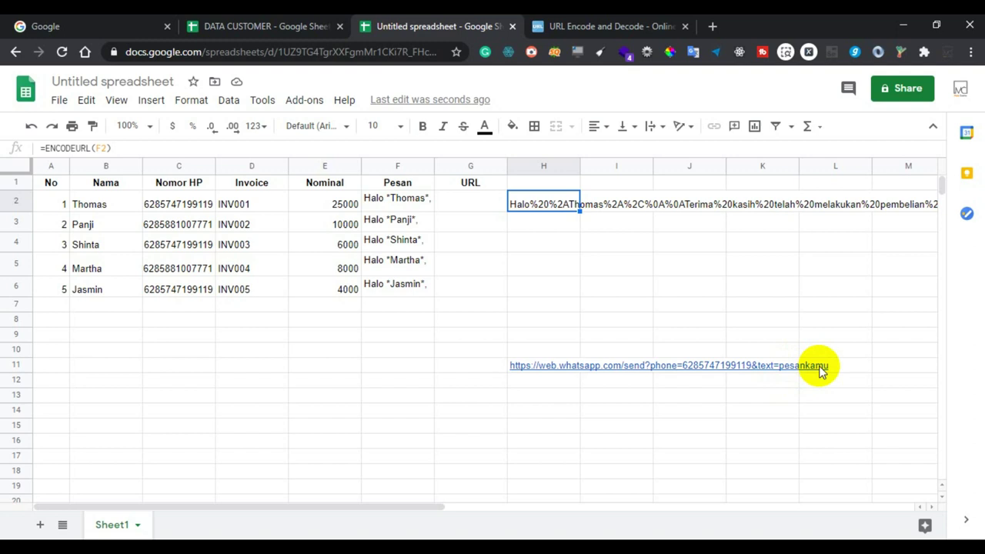
# Review the greeting and H2 encoding formulas, paste the encoded message into Notepad, then discard the note.
pyautogui.click(393, 206)
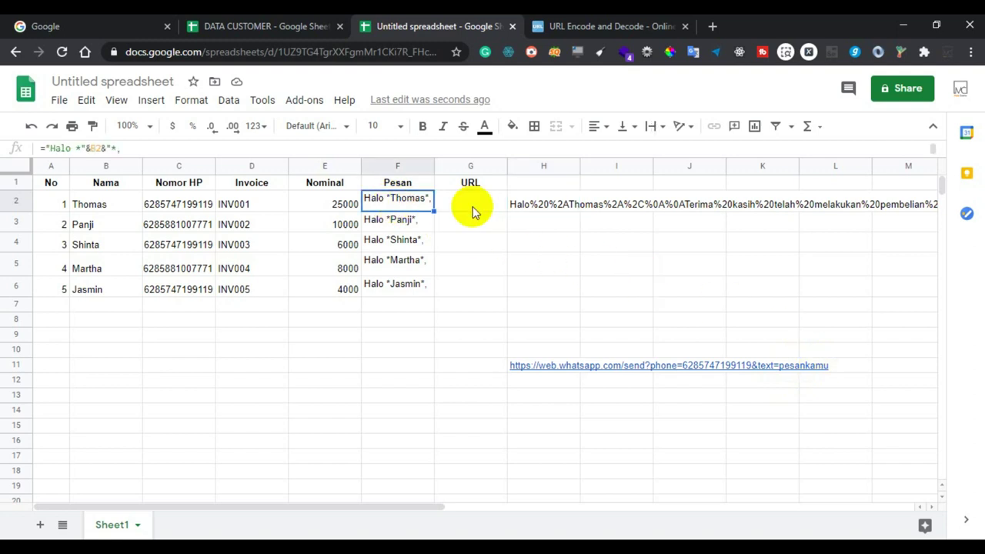
pyautogui.click(541, 210)
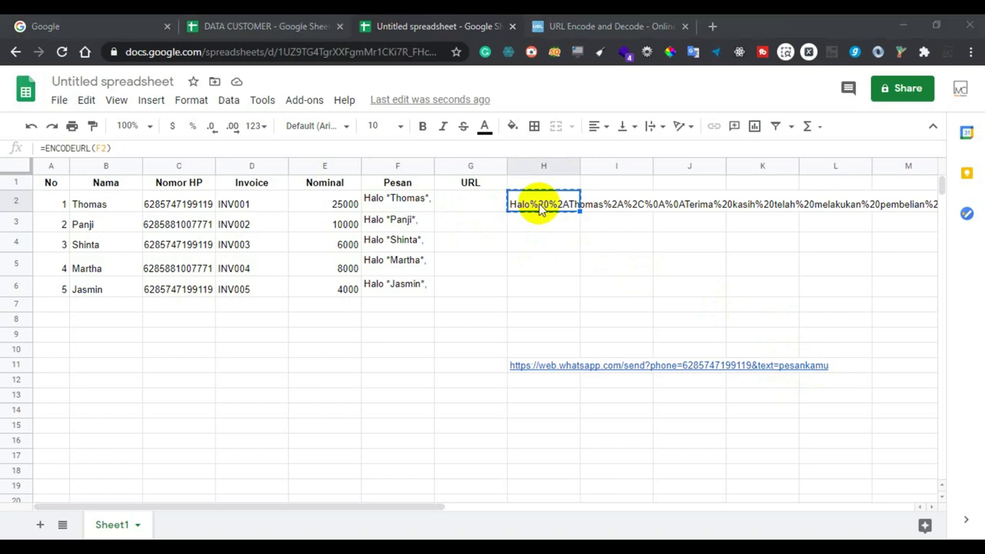
pyautogui.write('note')
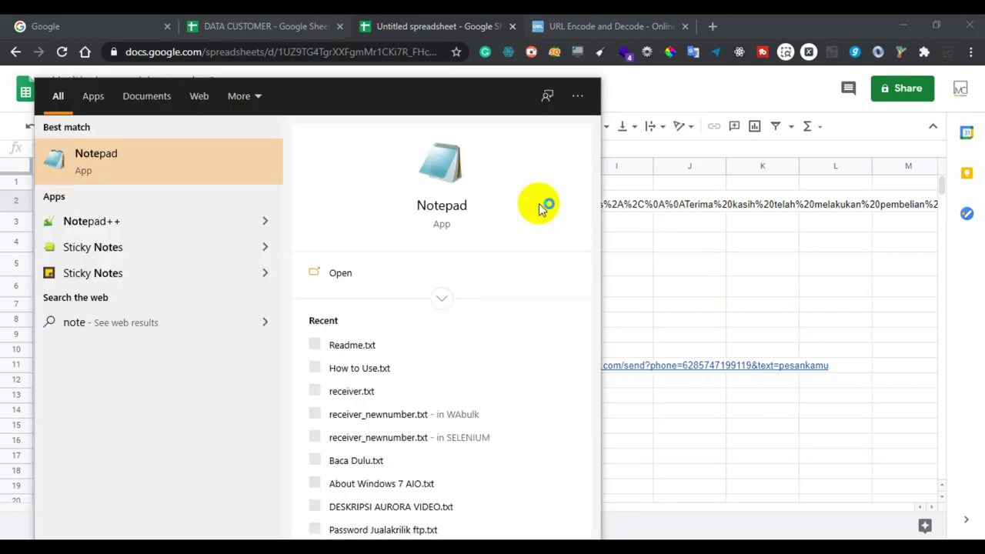
pyautogui.press('Return')
pyautogui.write('Halo%20%2AThomas%2A%2C%0A%0ATerima%20kasih%20telah%20melakukan%20pembelian%20produk%20di%20%2Atokococok.com%2A.%0ADetail%20Pembelian%20%3A%20%0A-%20No%20Invoice%20%3A%20%2AINV001%2A%0A-%20Nominal%20%3A%20%2ARp%2025%2C000%2A%0AUntuk%20meningkatkan%20kualitas%20dan%20pelayanan%20kami%2C%20mohon%20berkenan%20untuk%20memberikan%20penilaian%20pada%20link%20berikut%20ini%20%3A%20https%3A%2F%2Fg.page%2Ftokococok%3Fgm%20%0A%0A%0ABest%20regards%2C%20%0Atokococok.com')
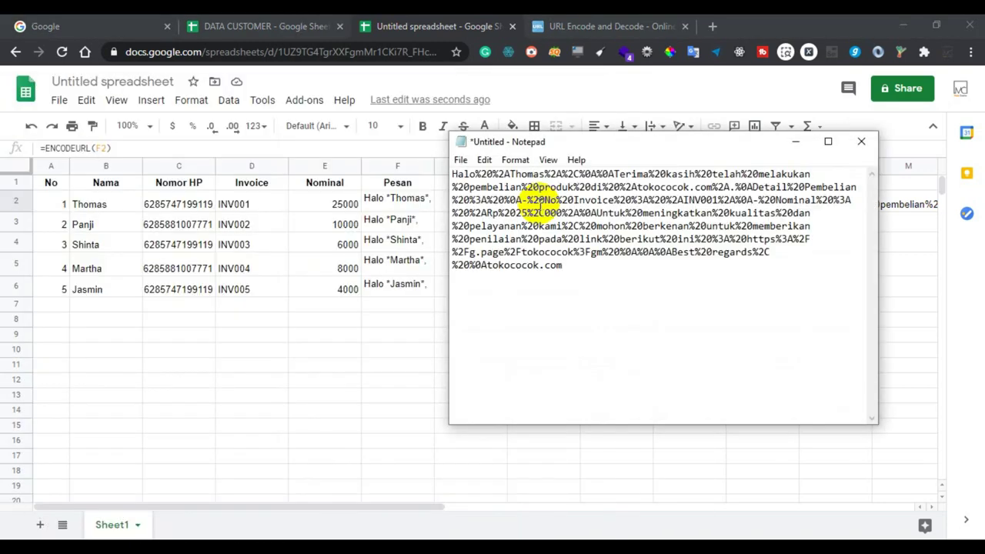
pyautogui.click(861, 141)
pyautogui.click(529, 285)
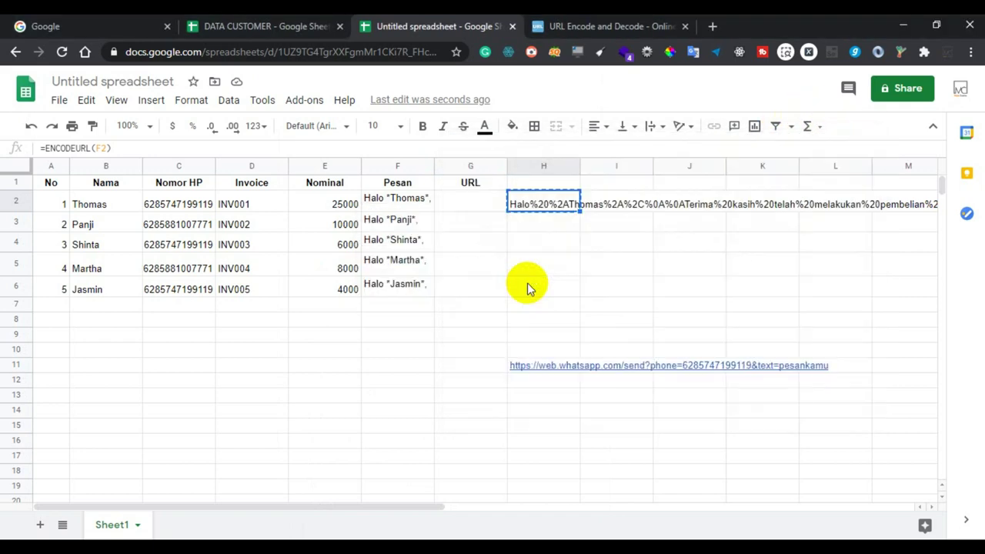
pyautogui.click(431, 365)
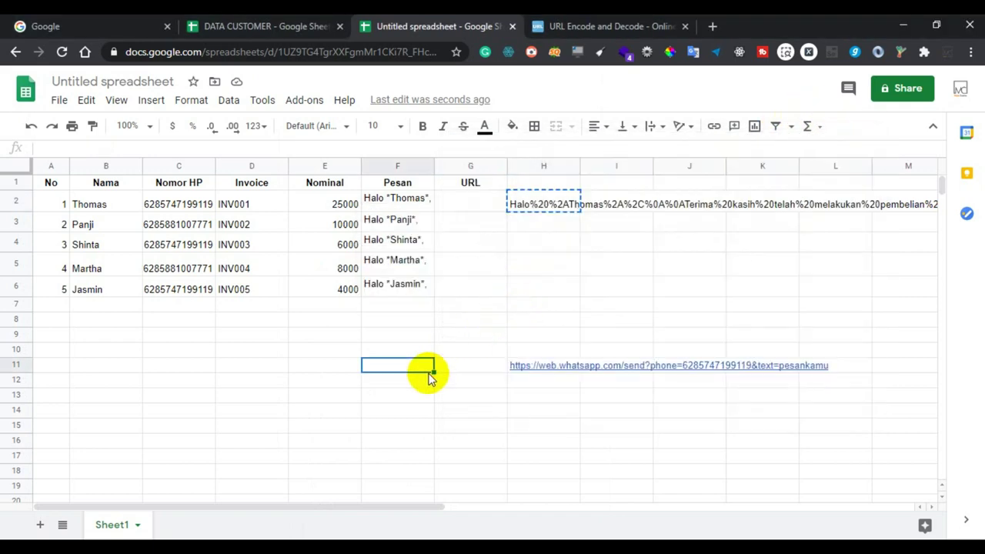
pyautogui.click(465, 203)
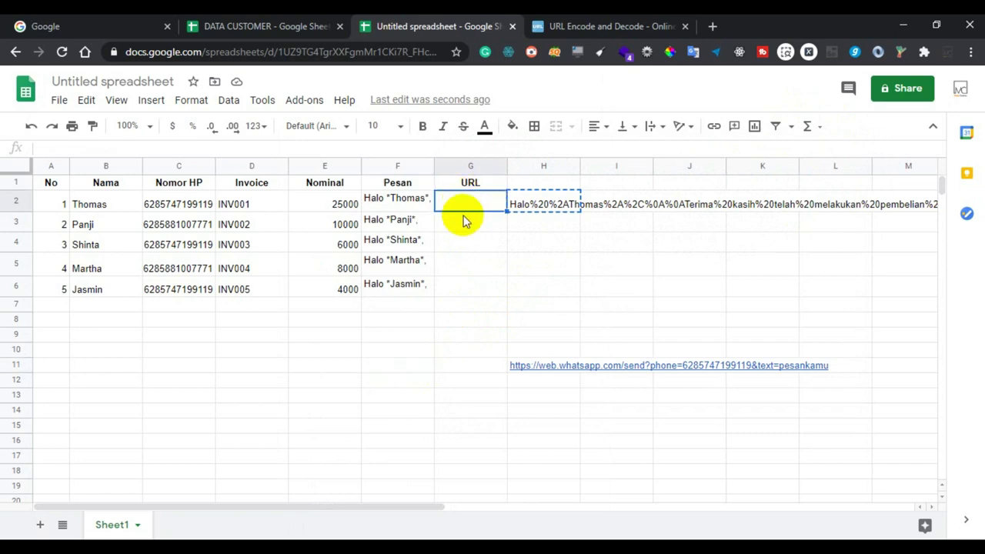
pyautogui.write('=')
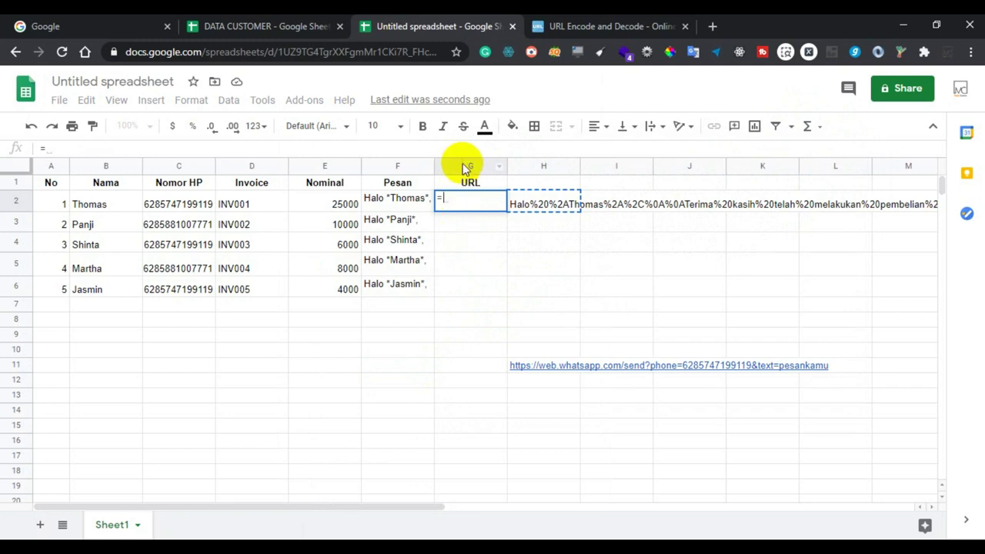
pyautogui.moveTo(462, 155); pyautogui.dragTo(460, 233)
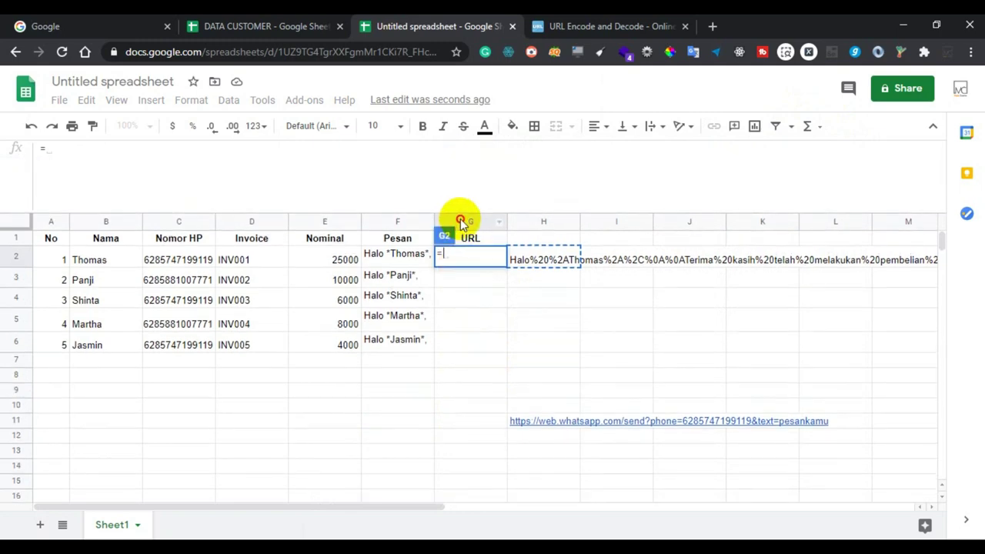
pyautogui.click(173, 153)
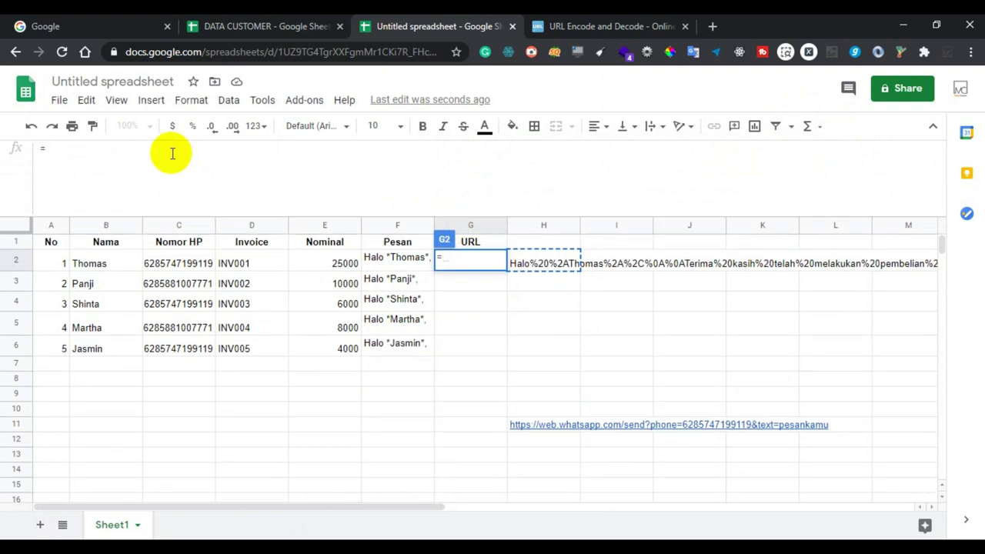
pyautogui.write('"h')
pyautogui.write('ttp')
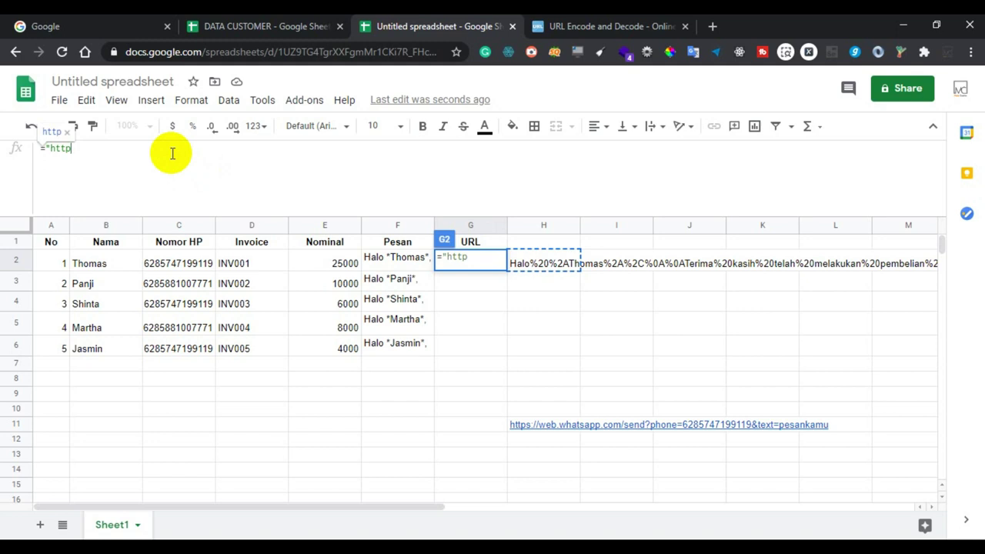
pyautogui.write(':')
pyautogui.write('//')
pyautogui.write('web.wh')
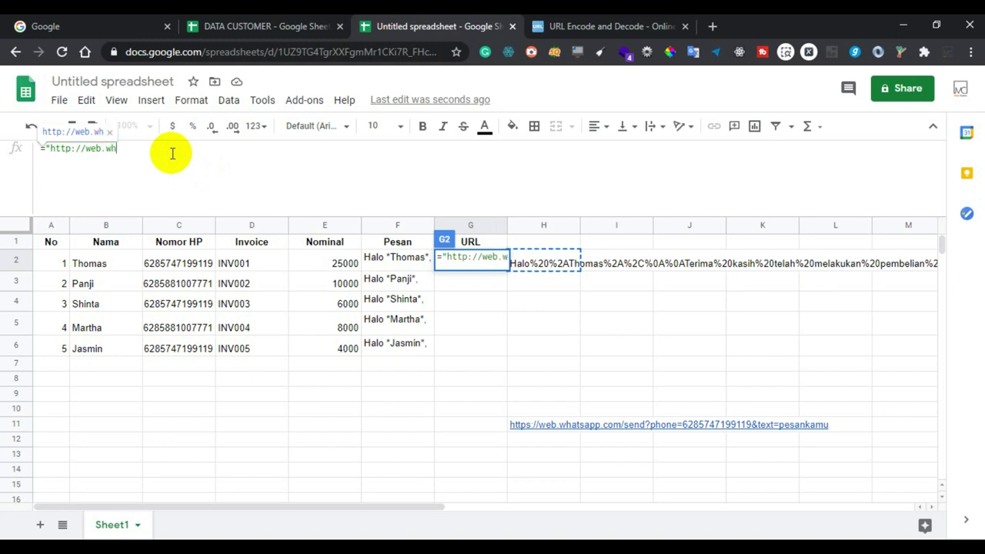
pyautogui.write('atsapp.c')
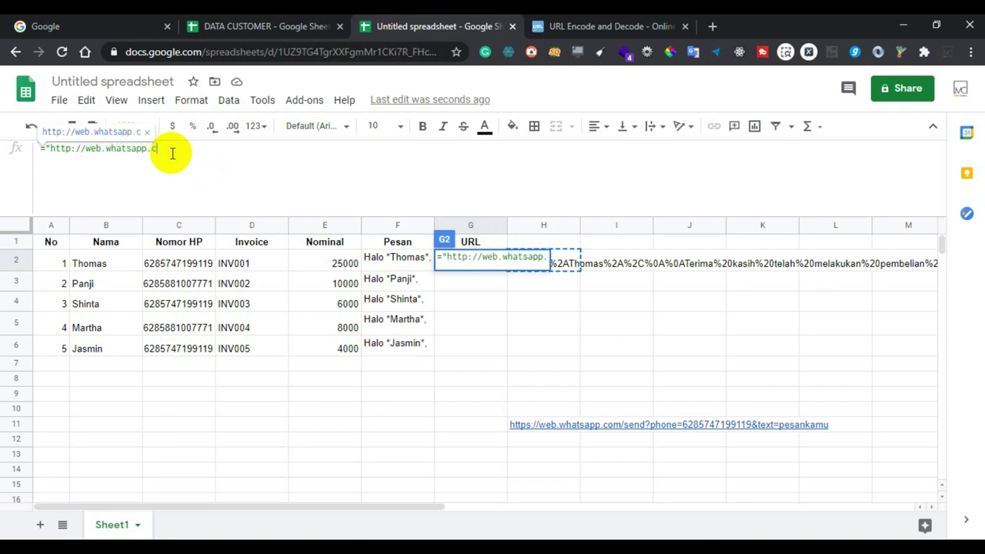
pyautogui.write('om')
pyautogui.write('/send')
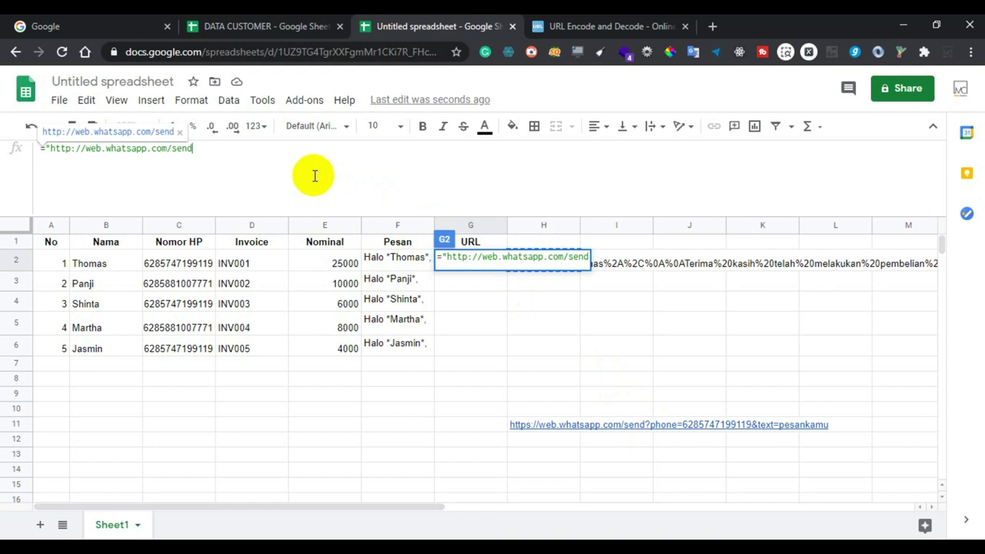
pyautogui.write('?p')
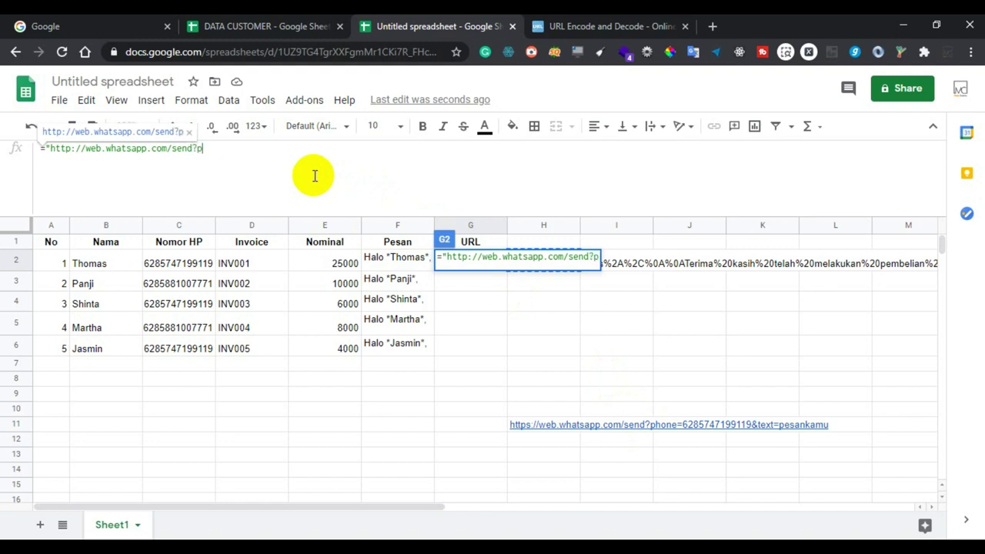
pyautogui.write('hoo')
pyautogui.press('BackSpace')
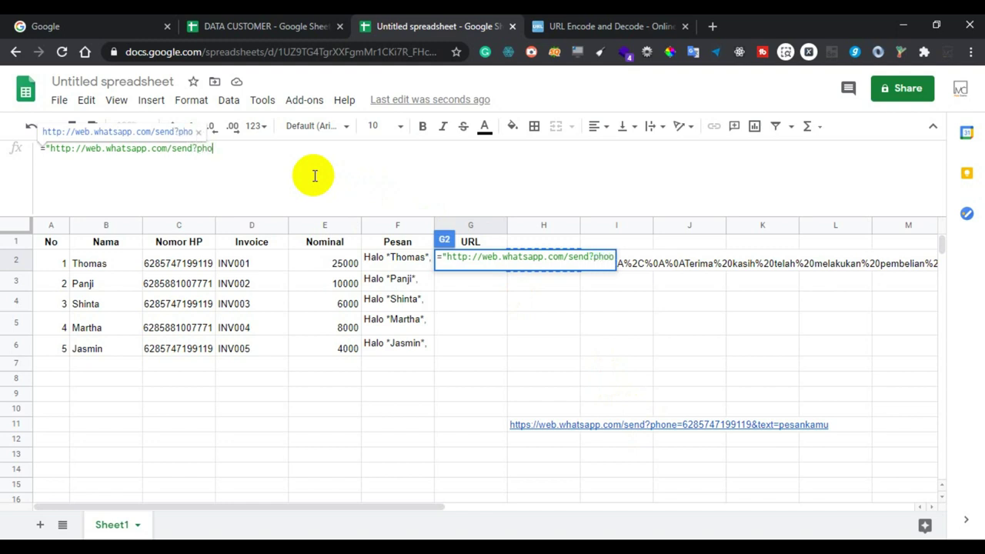
pyautogui.write('ne')
pyautogui.write('=')
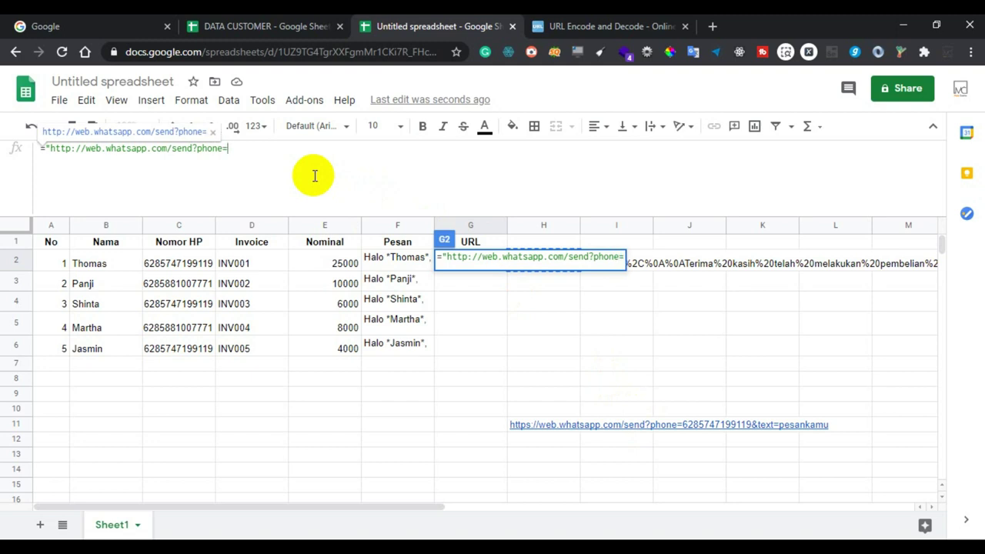
pyautogui.write('"')
pyautogui.write('&')
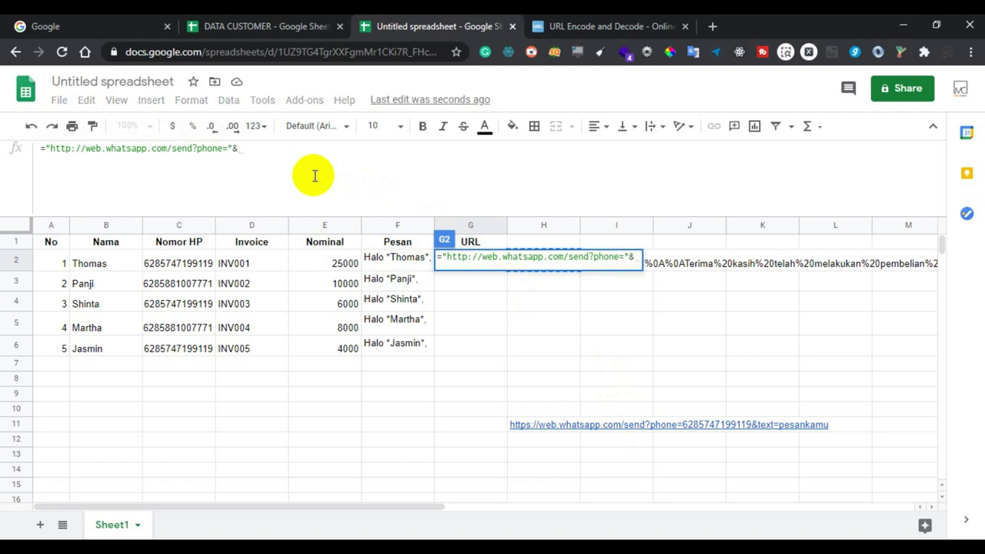
pyautogui.click(193, 264)
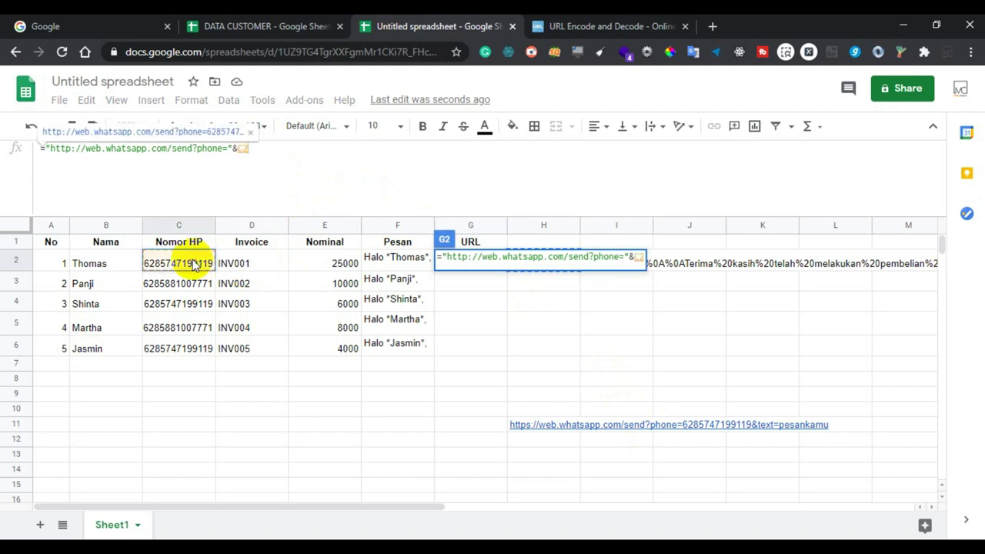
pyautogui.write('&')
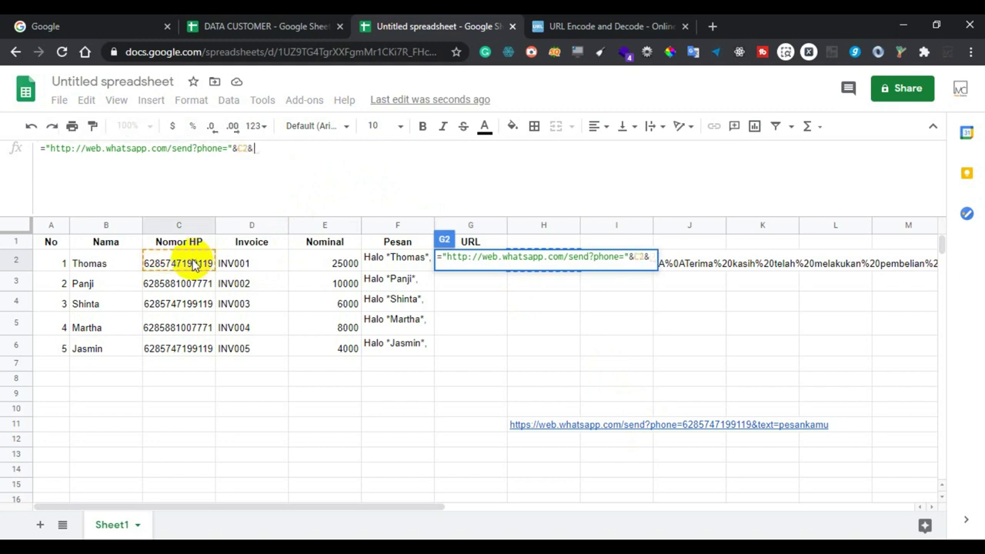
pyautogui.write('"')
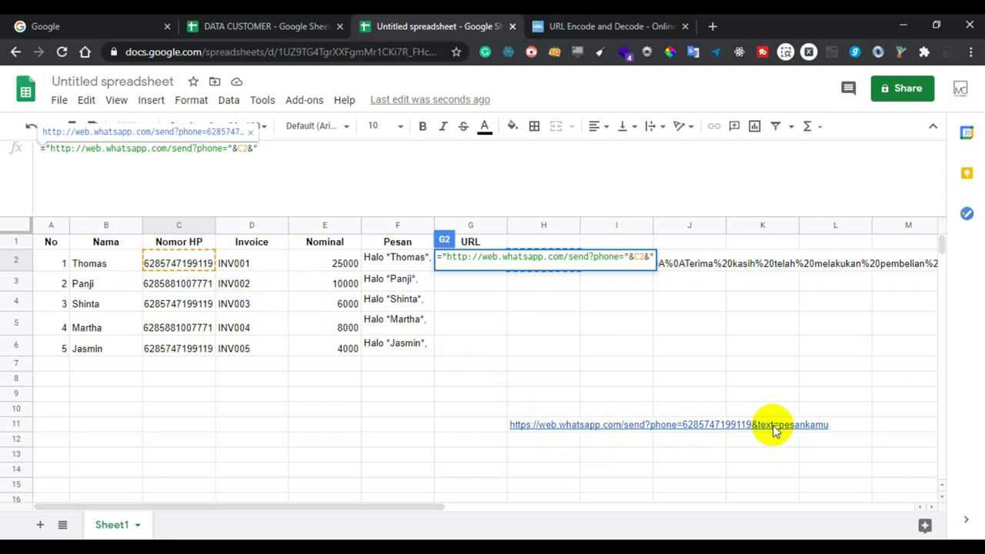
pyautogui.write('&')
pyautogui.write('text=')
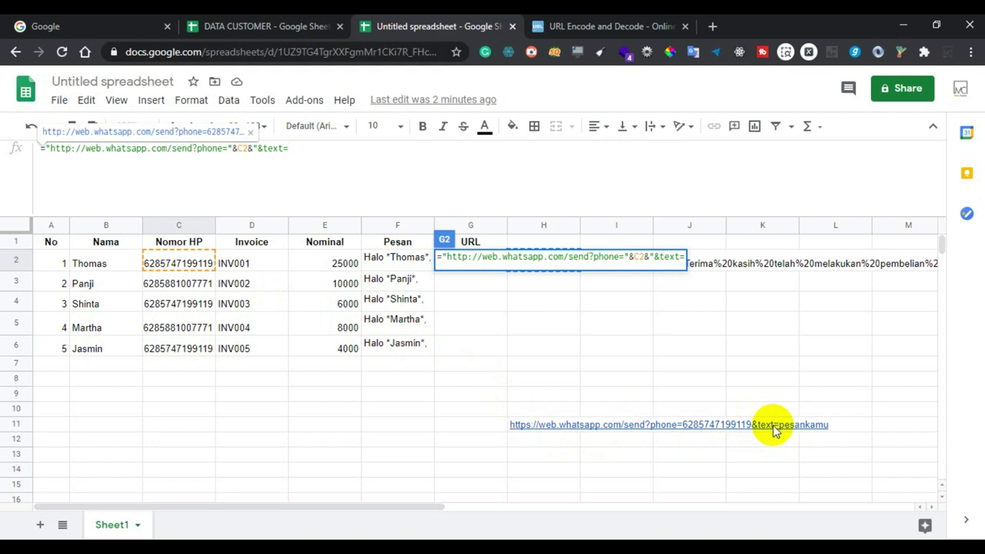
pyautogui.write('"')
pyautogui.write('&')
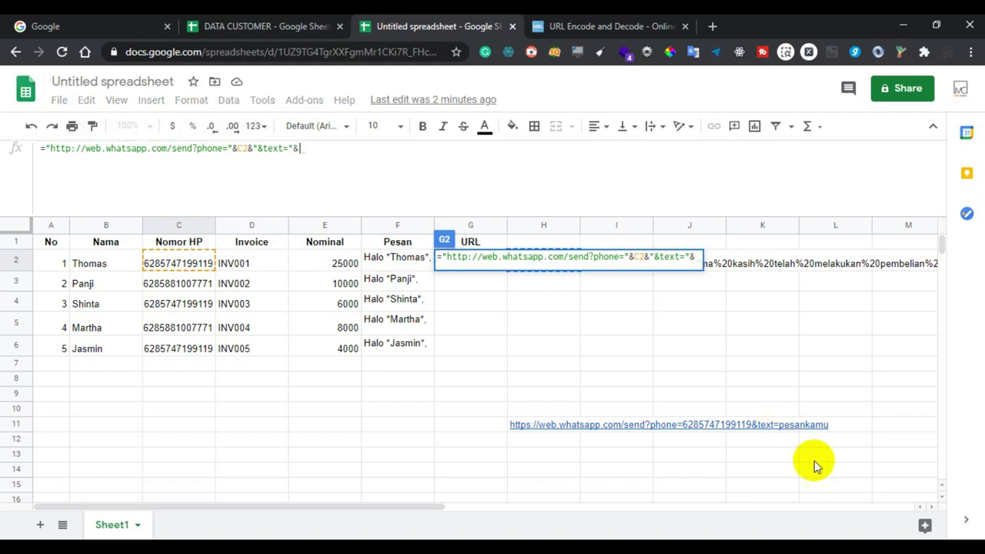
pyautogui.click(399, 265)
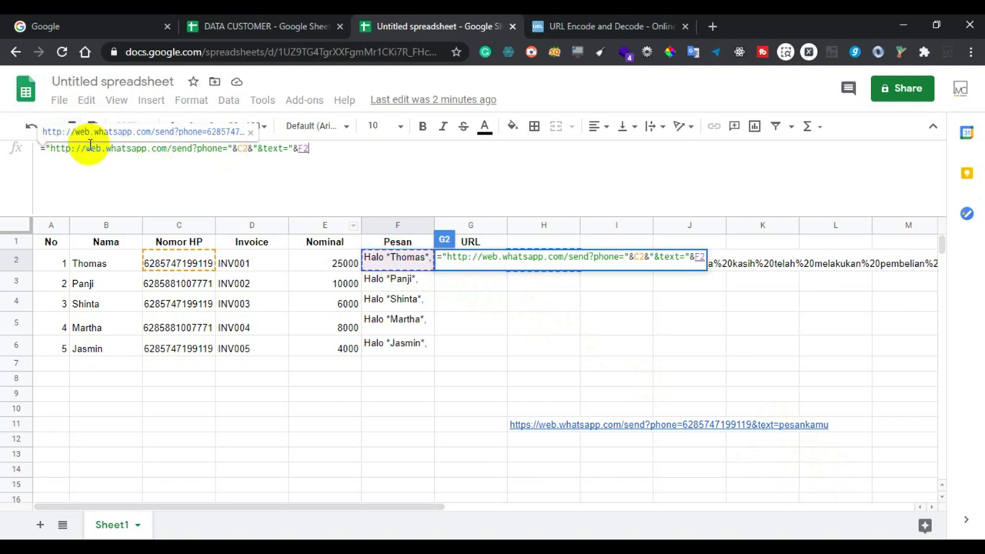
pyautogui.click(300, 150)
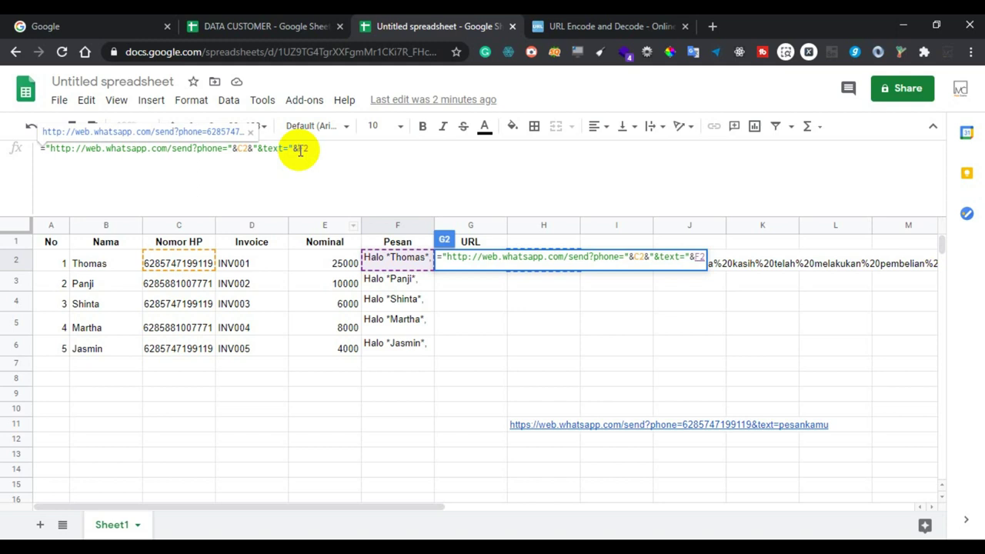
pyautogui.write('en')
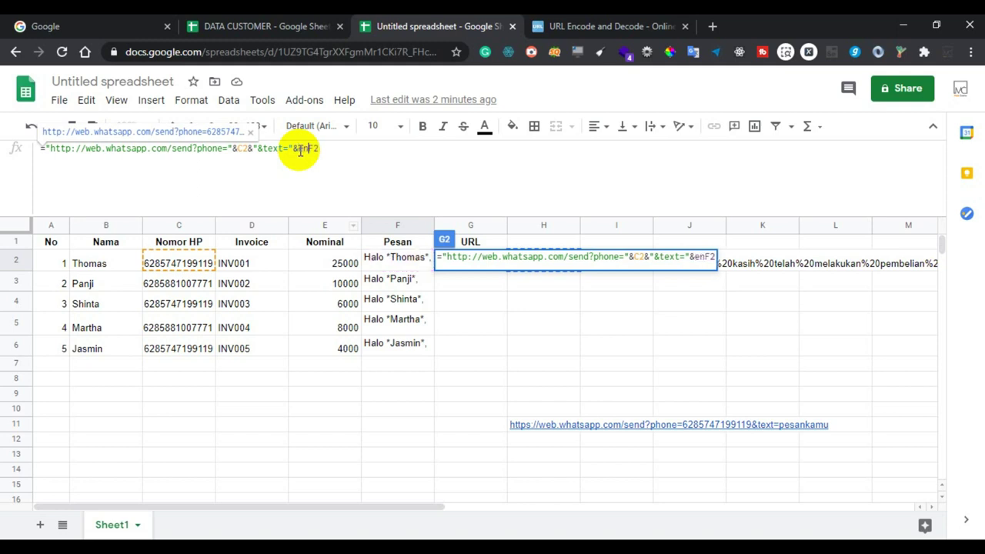
pyautogui.write('code')
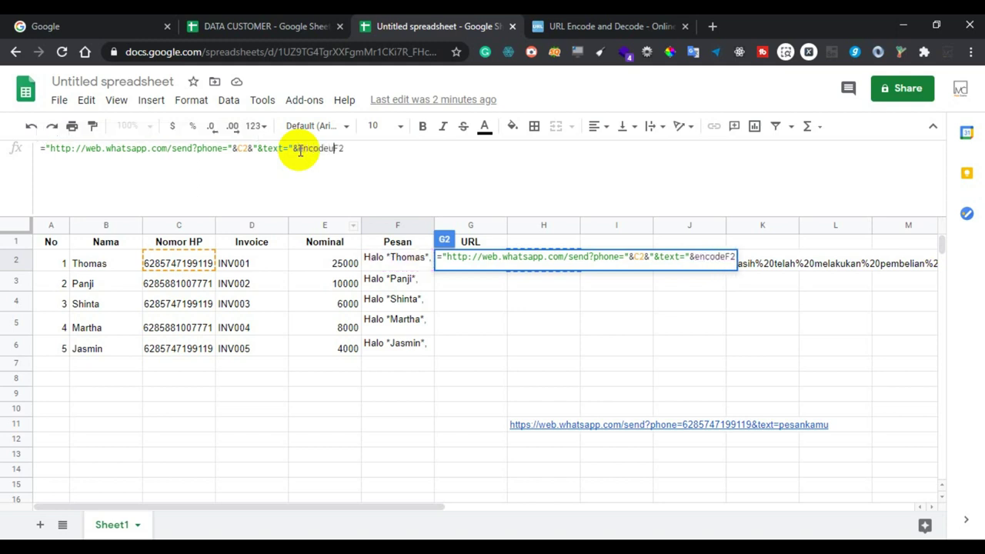
pyautogui.write('url(F2')
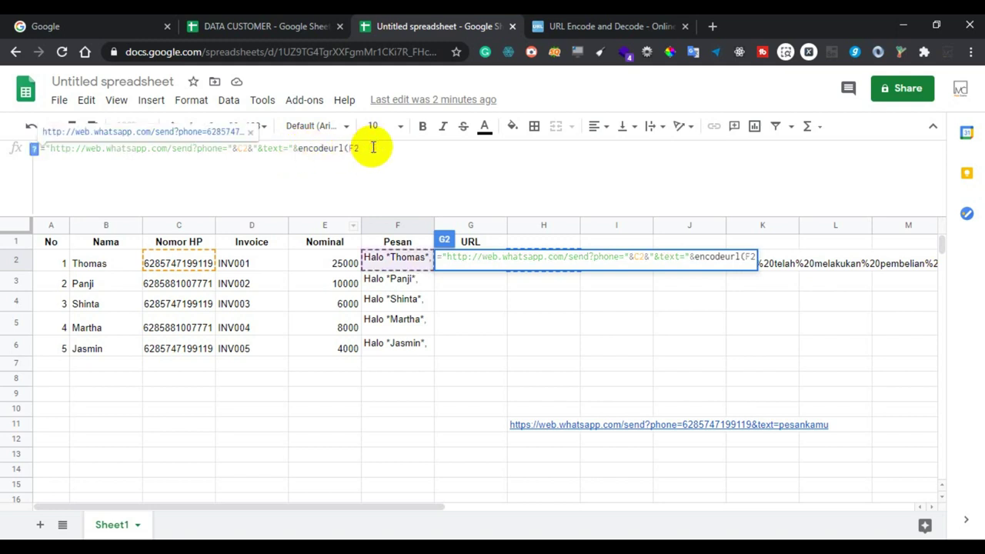
pyautogui.write(')')
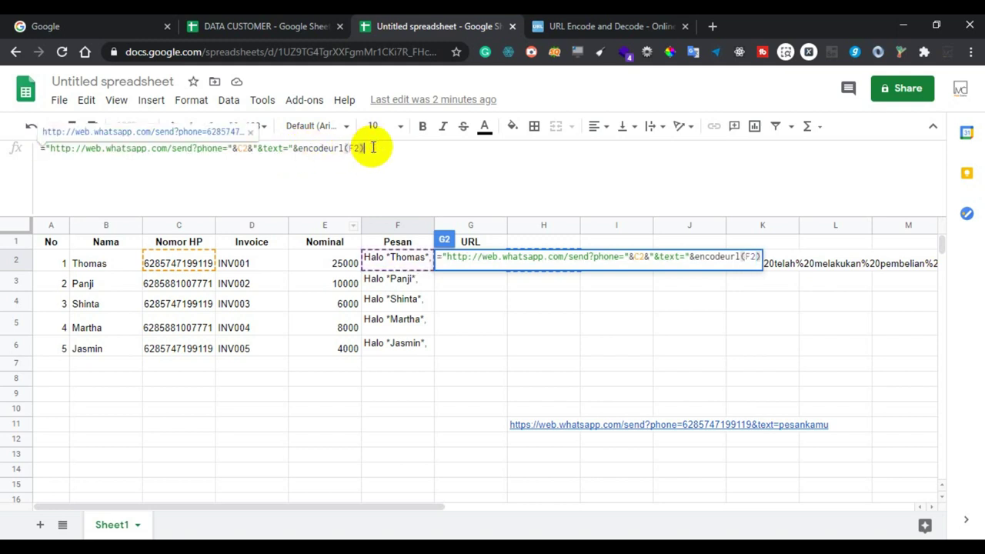
pyautogui.press('Return')
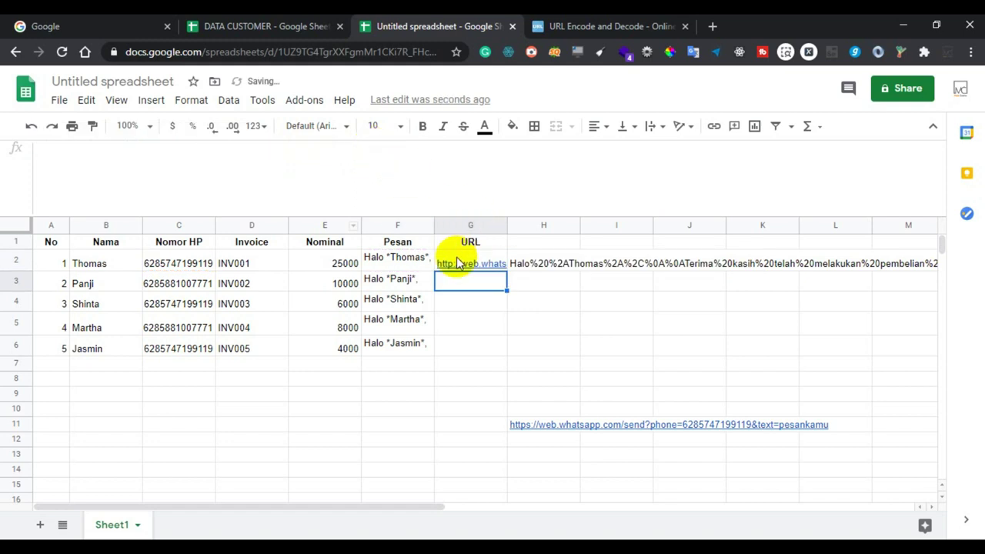
# Copy G2's WhatsApp link into a new Notepad note and select all of its text.
pyautogui.moveTo(450, 264)
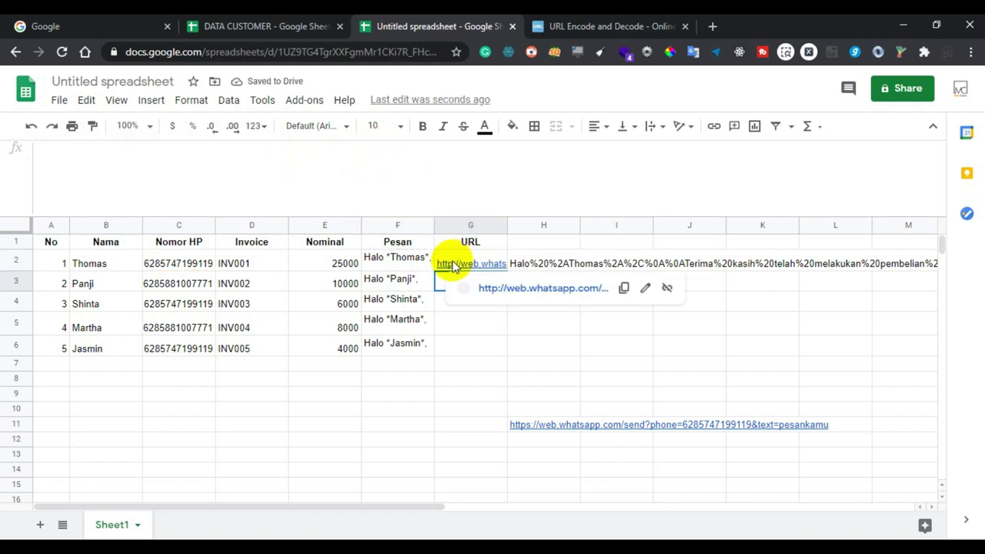
pyautogui.click(623, 288)
pyautogui.press('super')
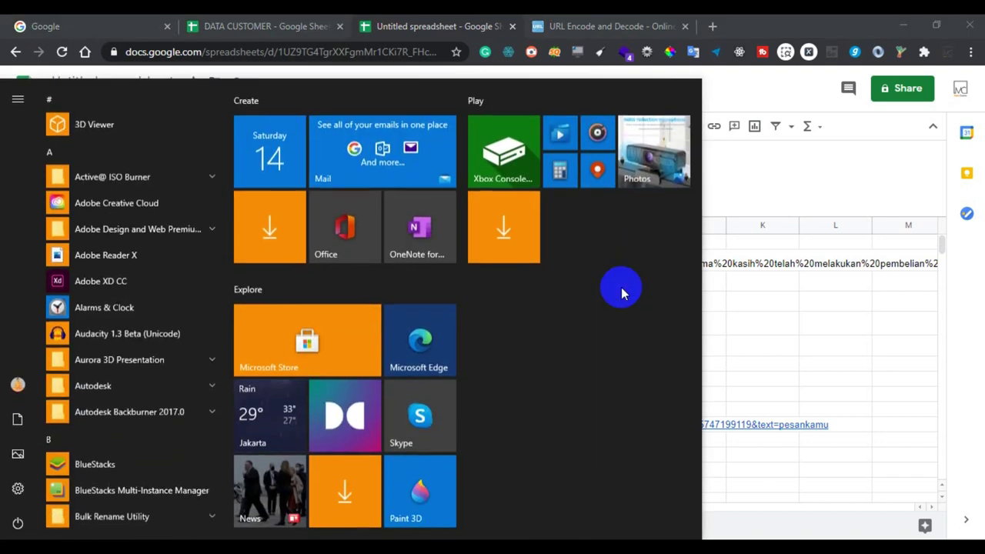
pyautogui.write('we')
pyautogui.press('BackSpace')
pyautogui.press('BackSpace')
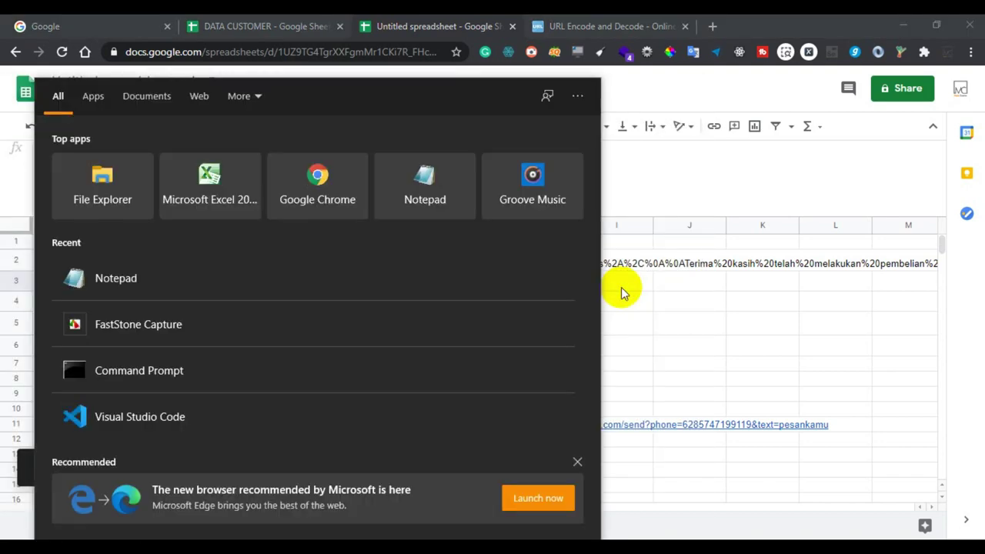
pyautogui.write('note')
pyautogui.press('Return')
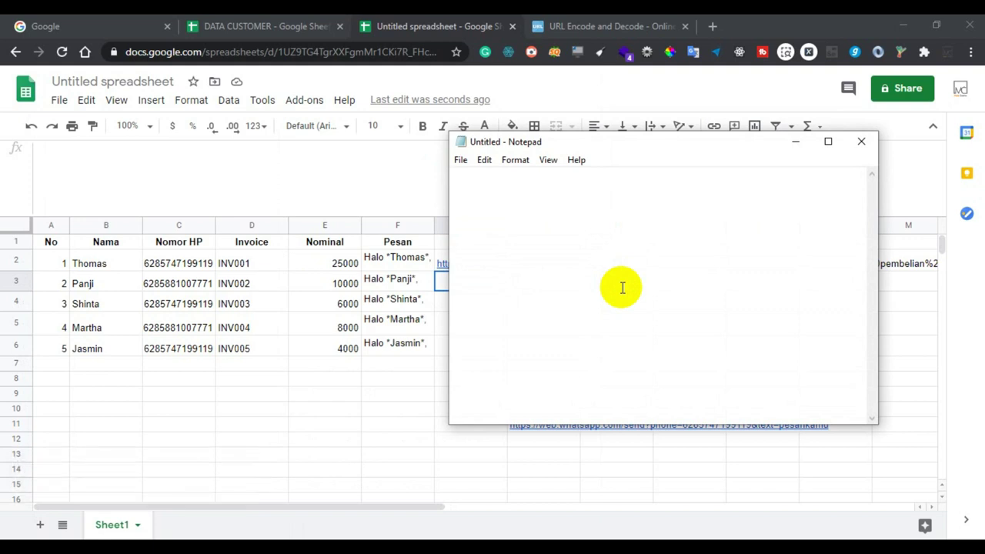
pyautogui.hotkey('ctrl', 'v')
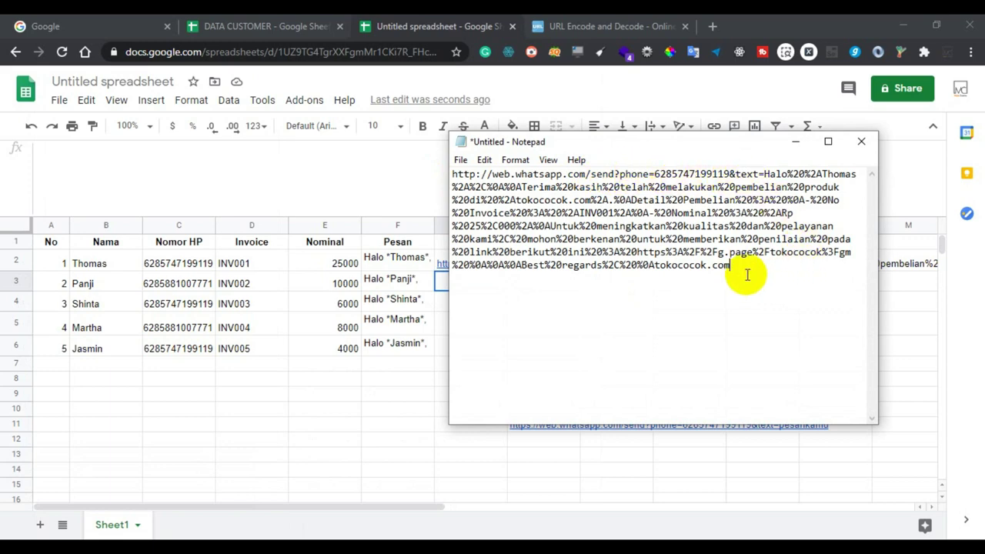
pyautogui.moveTo(746, 274); pyautogui.dragTo(444, 158)
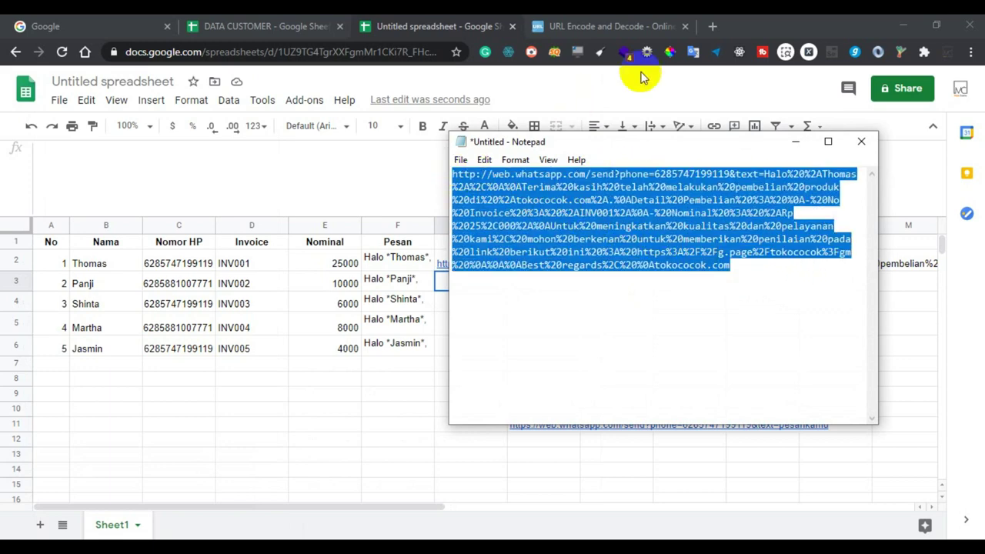
# Open the copied link in a new Chrome tab, send the prefilled thank-you message, and close the tab.
pyautogui.click(712, 26)
pyautogui.hotkey('ctrl', 'v')
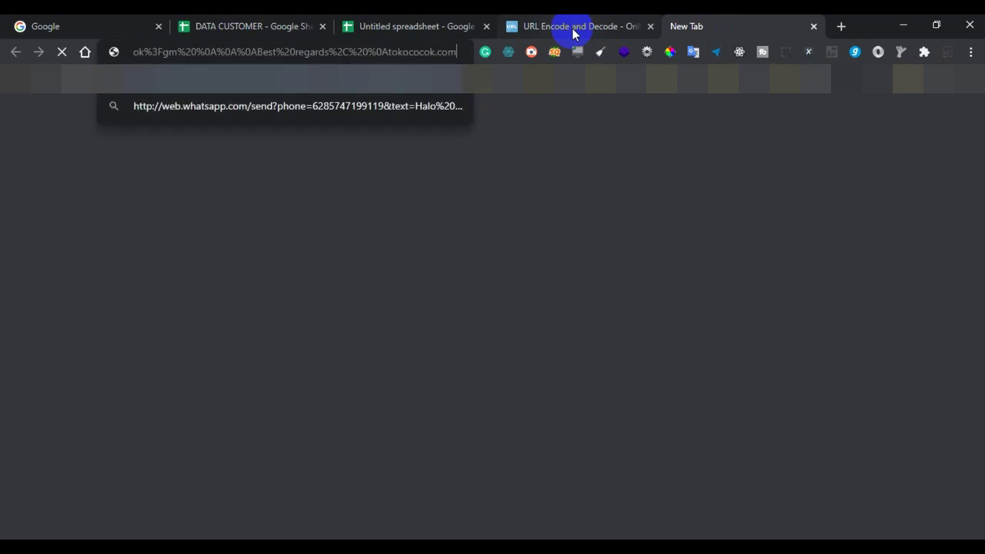
pyautogui.press('Return')
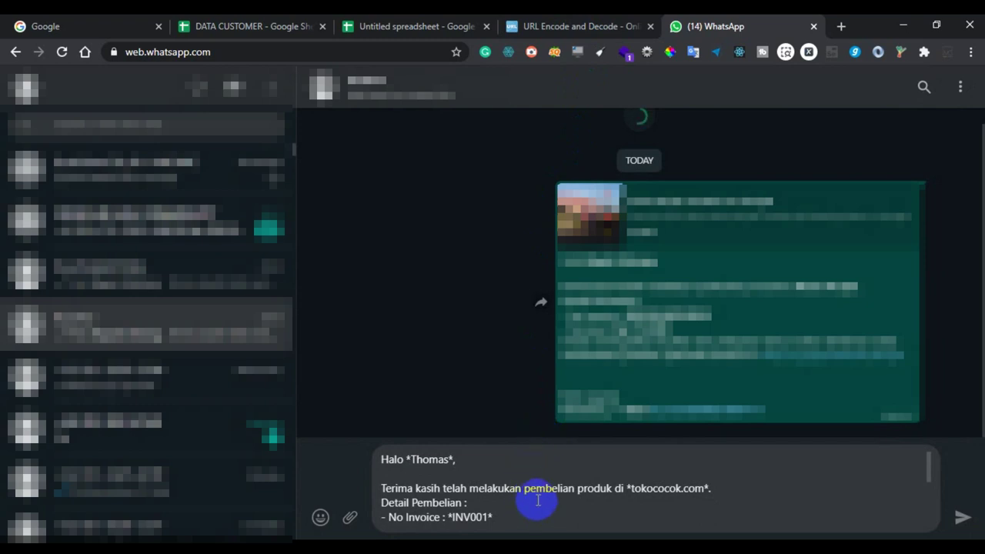
pyautogui.scroll(-3, 537, 500)
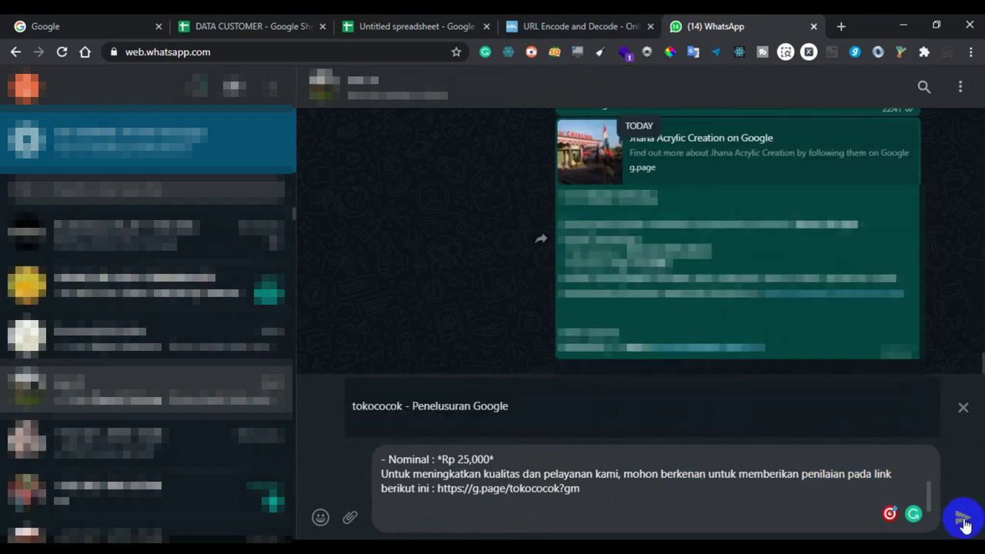
pyautogui.click(964, 524)
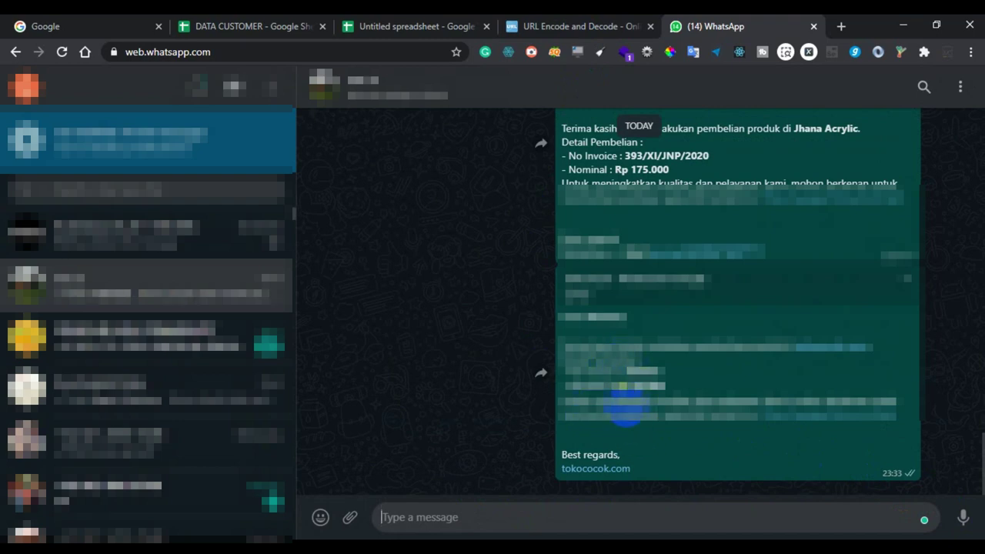
pyautogui.scroll(5, 620, 361)
pyautogui.scroll(-5, 619, 361)
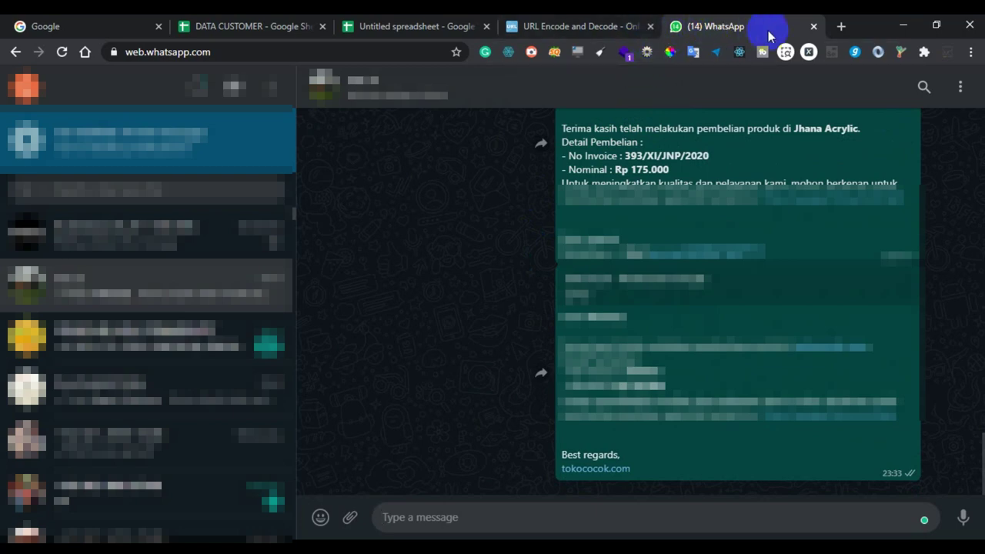
pyautogui.click(813, 27)
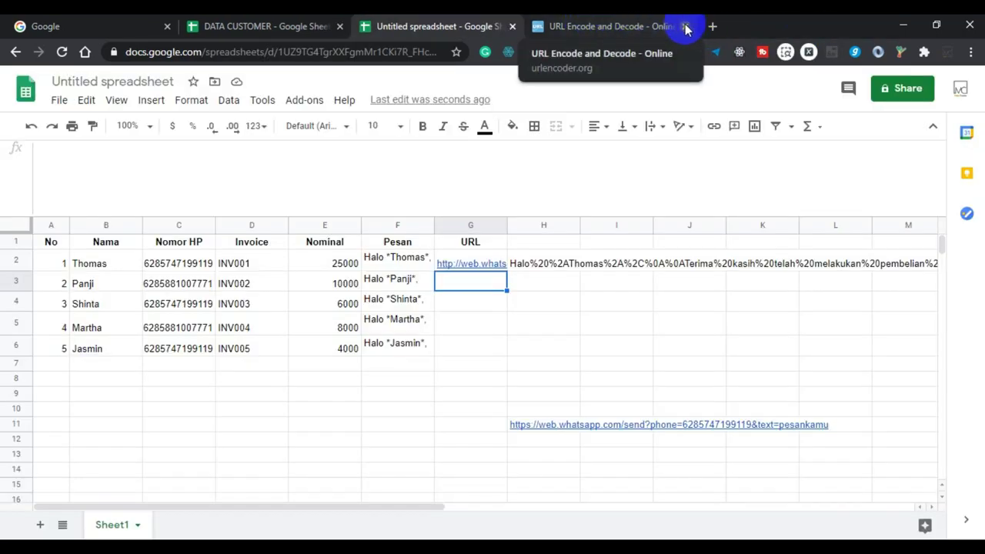
# Fill the G2 link formula down through G6 and clear the leftover ENCODEURL test in H2.
pyautogui.click(684, 26)
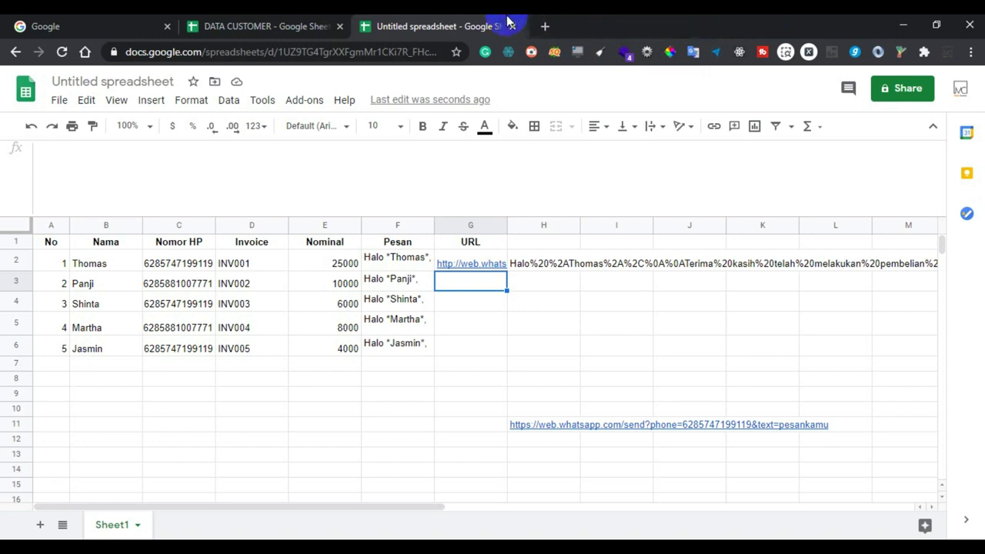
pyautogui.click(501, 327)
pyautogui.click(492, 263)
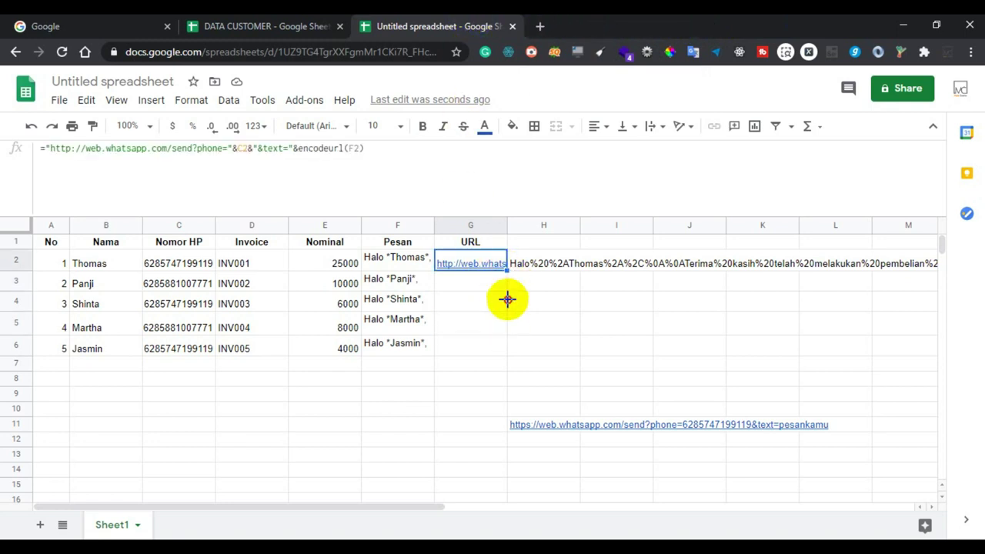
pyautogui.moveTo(508, 271); pyautogui.dragTo(506, 348)
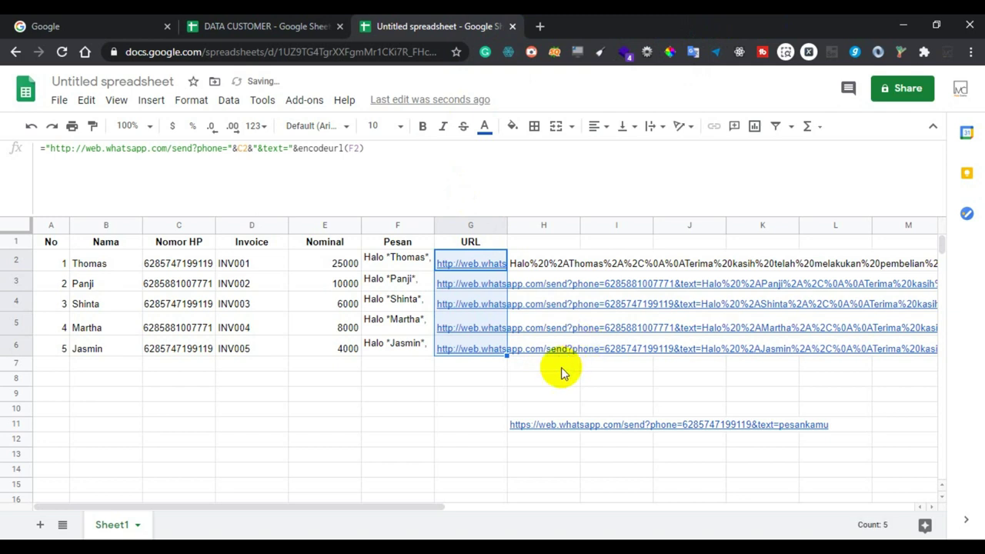
pyautogui.click(552, 263)
pyautogui.press('Delete')
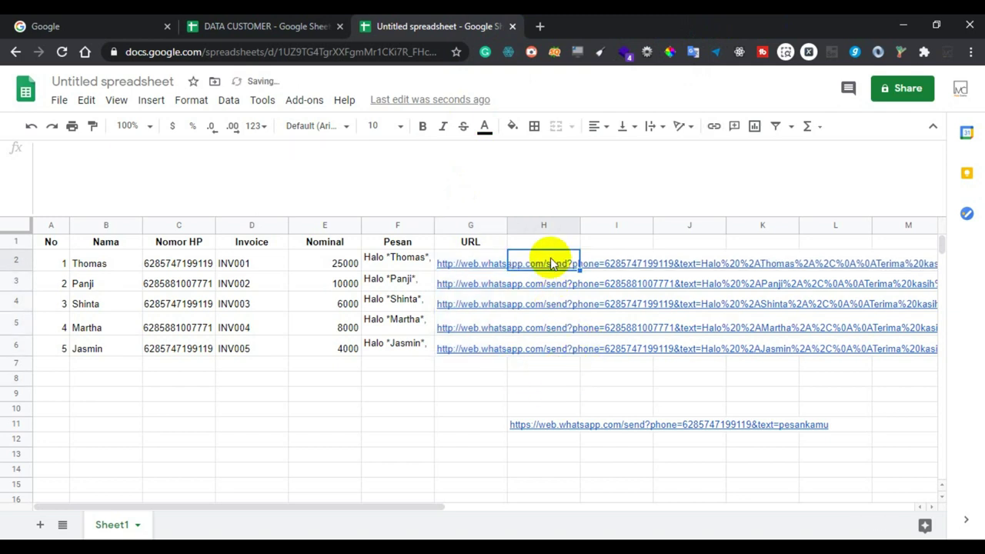
# Clear the stray example links from the empty rows below the table (G10:L13).
pyautogui.click(496, 396)
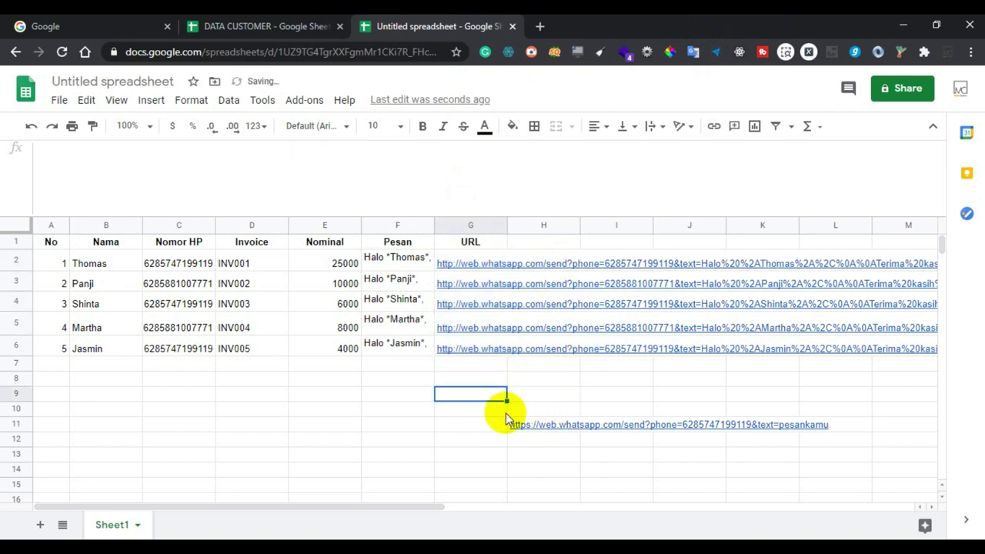
pyautogui.moveTo(502, 412); pyautogui.dragTo(826, 454)
pyautogui.press('Delete')
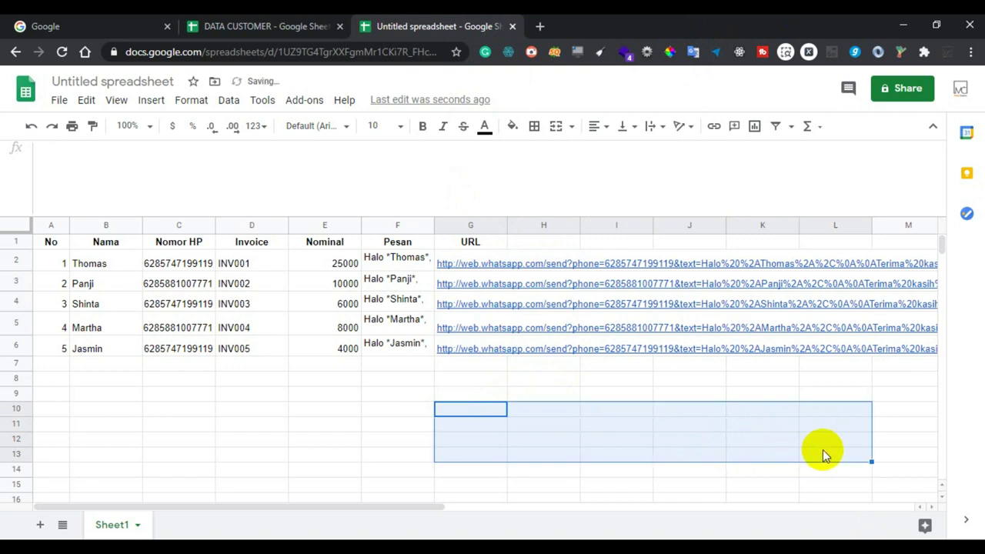
pyautogui.click(334, 395)
pyautogui.click(502, 441)
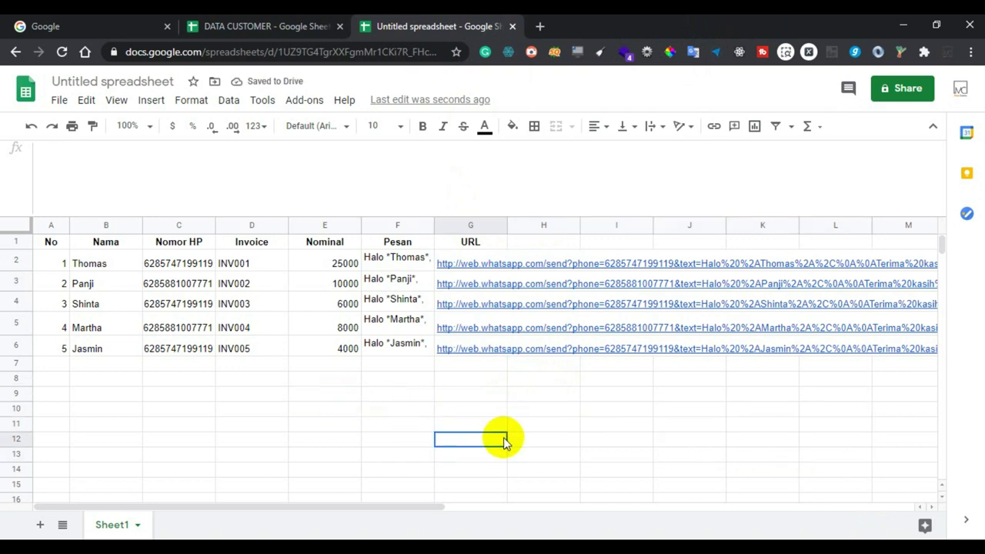
# Copy the five WhatsApp links in G2:G6 and switch to the KirimWA-V2.0 folder.
pyautogui.click(450, 261)
pyautogui.moveTo(455, 305); pyautogui.dragTo(461, 353)
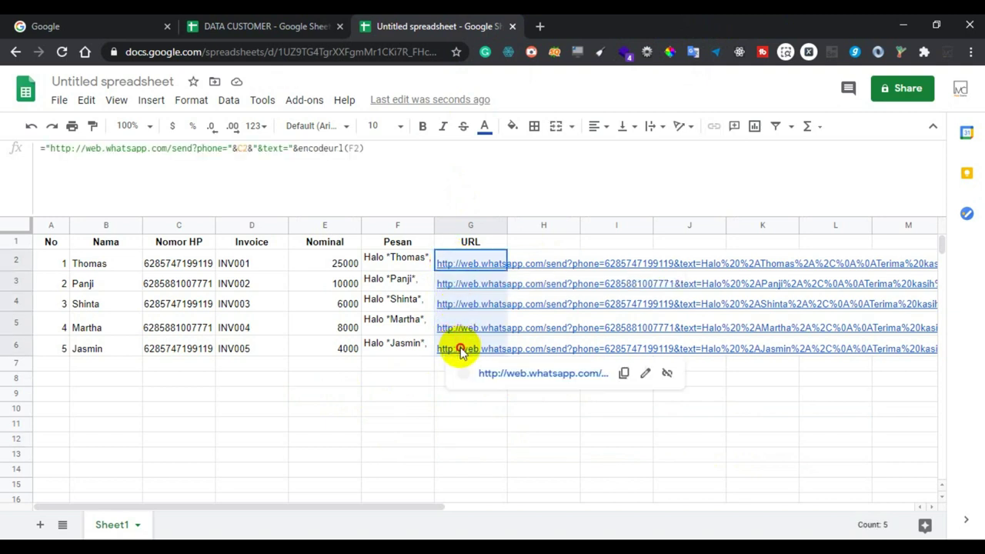
pyautogui.hotkey('ctrl', 'c')
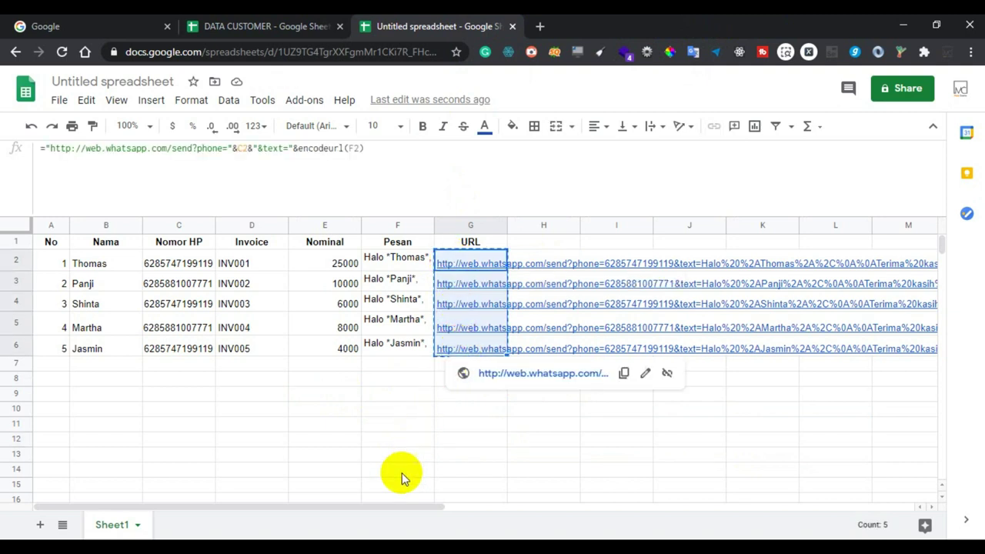
pyautogui.hotkey('alt', 'Tab')
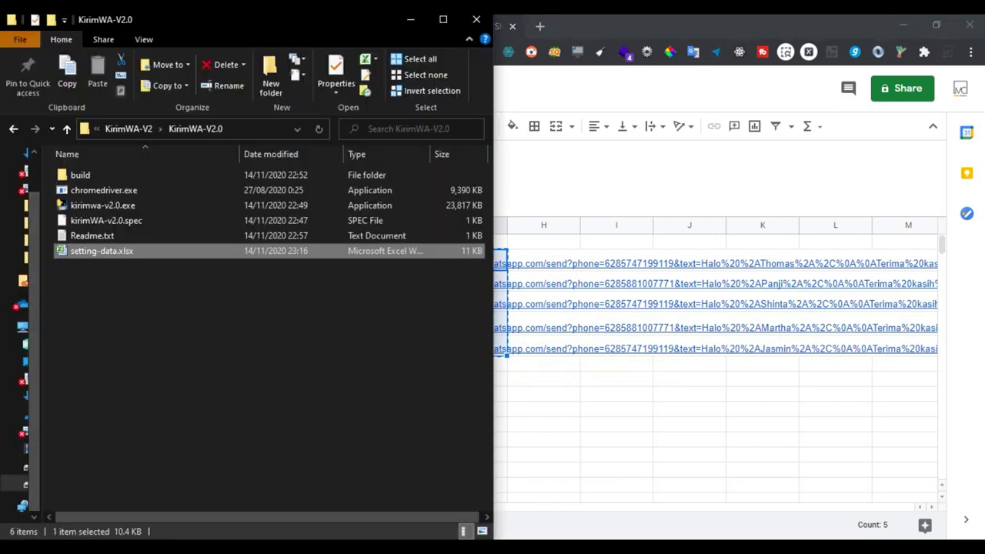
# Open setting-data.xlsx and paste the five links under Link_Pesan.
pyautogui.doubleClick(101, 250)
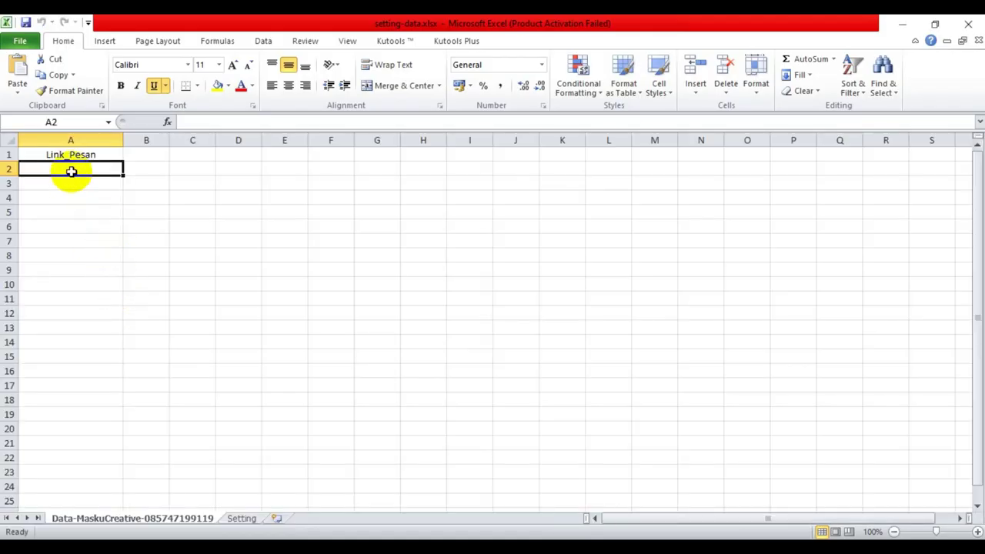
pyautogui.hotkey('ctrl', 'v')
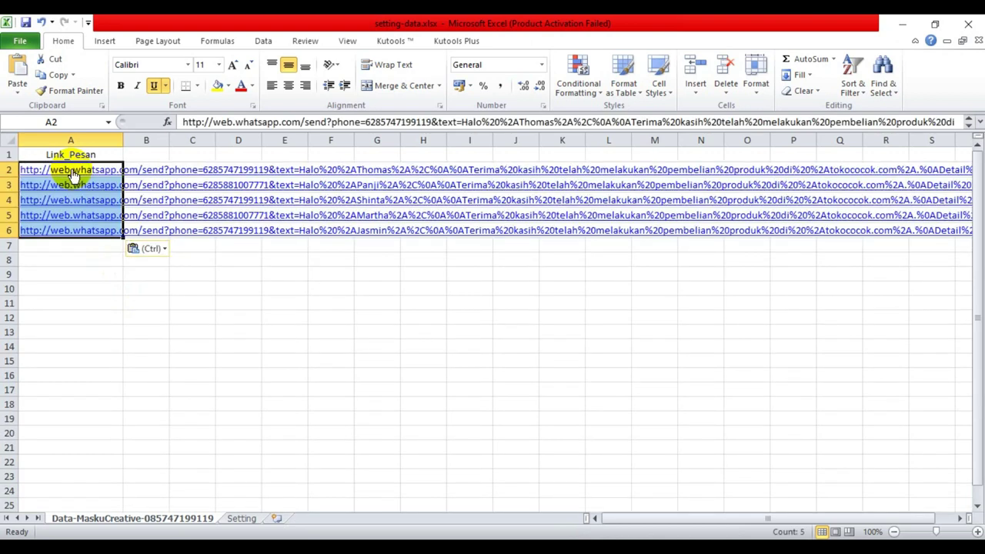
pyautogui.click(66, 276)
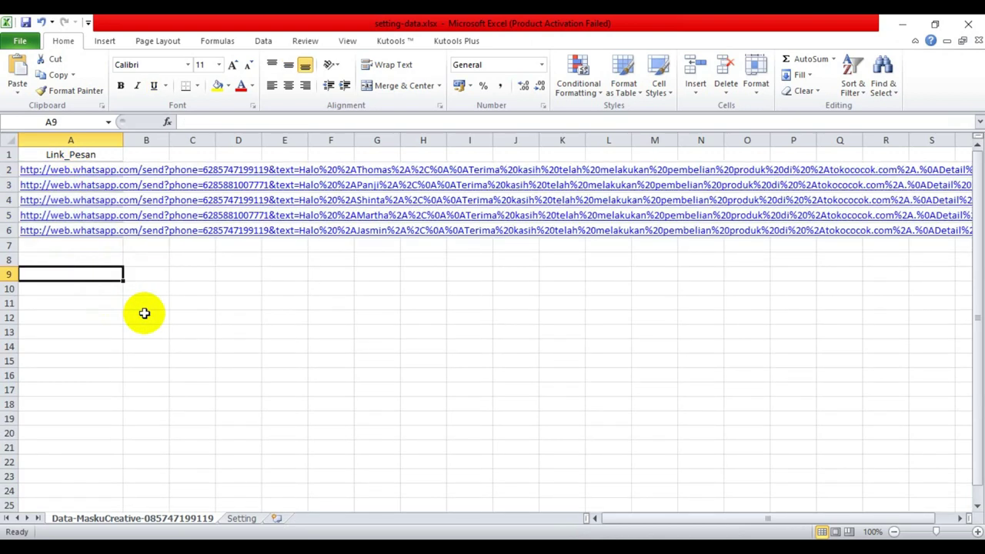
# Check the Setting sheet, then close setting-data.xlsx with changes saved.
pyautogui.click(241, 518)
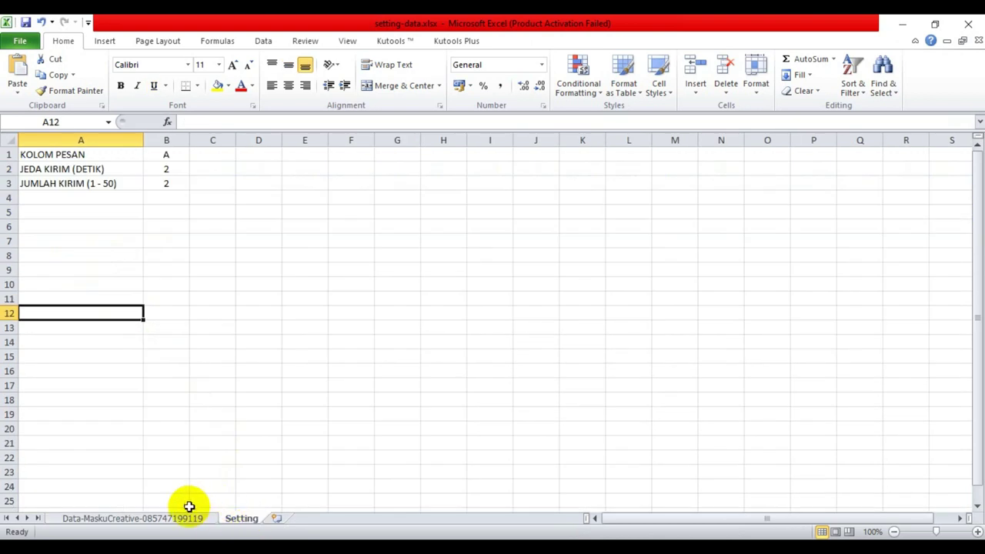
pyautogui.click(191, 518)
pyautogui.click(238, 518)
pyautogui.click(184, 518)
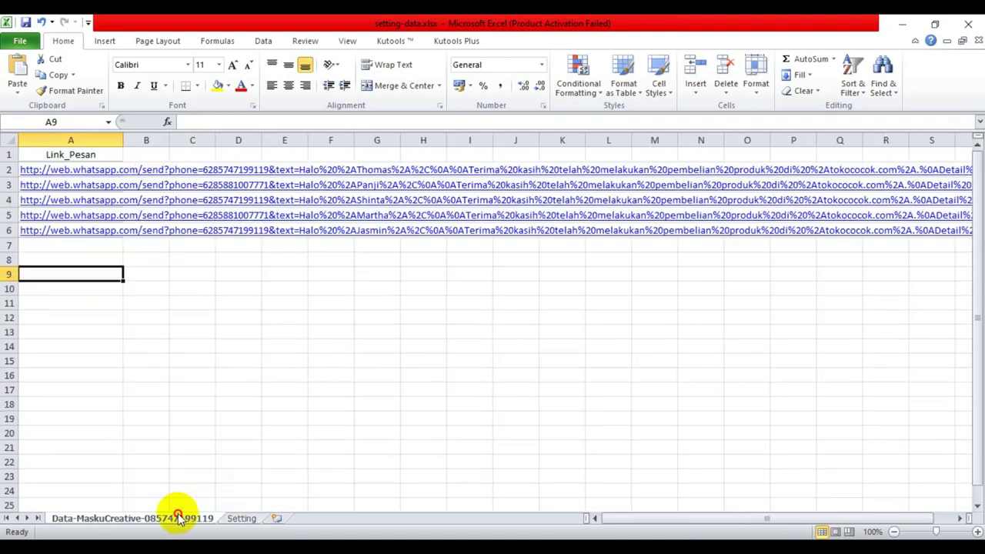
pyautogui.click(240, 517)
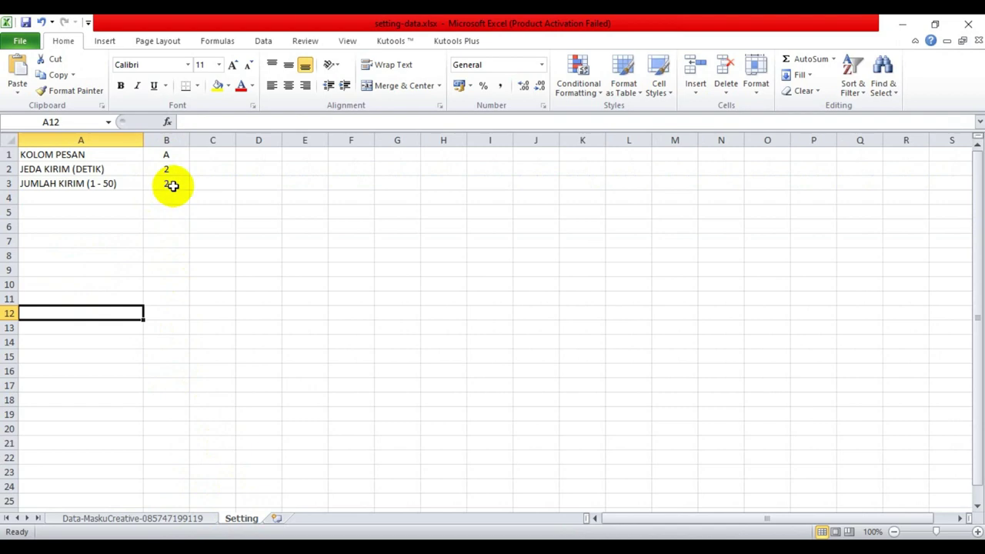
pyautogui.click(202, 520)
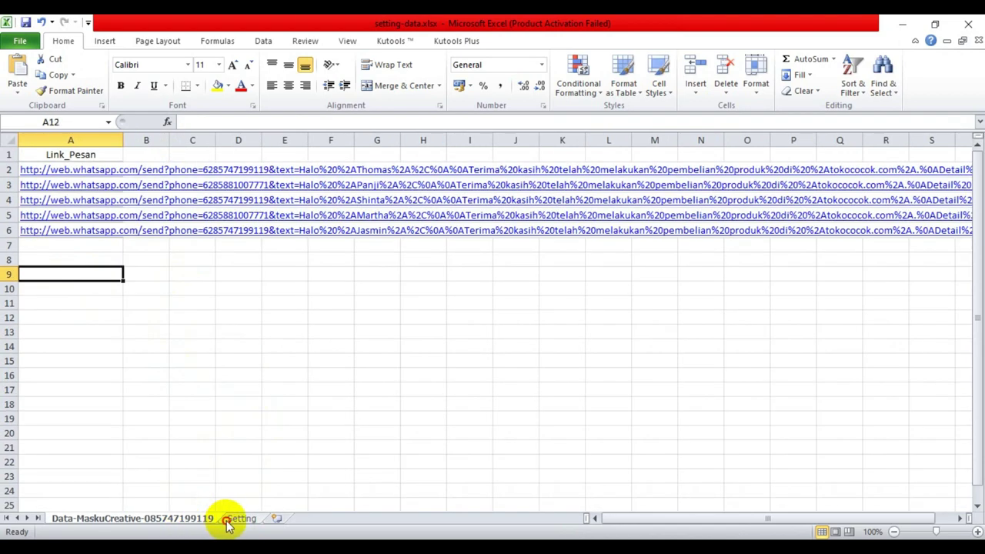
pyautogui.click(226, 519)
pyautogui.click(193, 518)
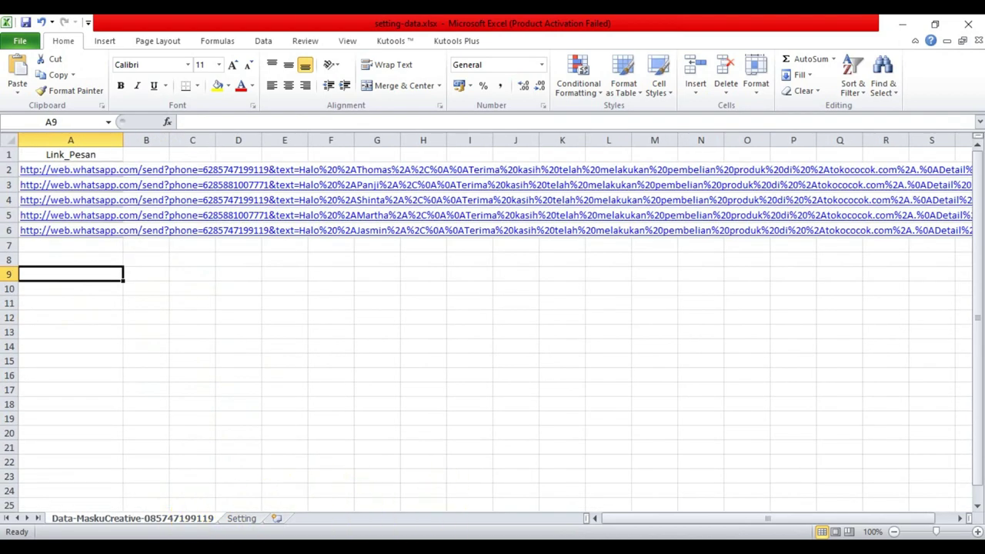
pyautogui.click(975, 27)
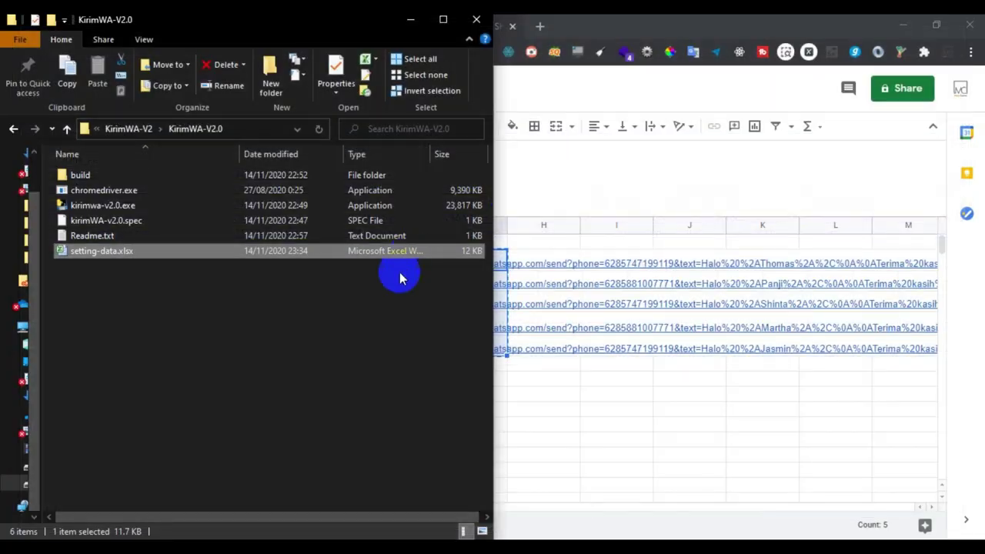
pyautogui.click(238, 308)
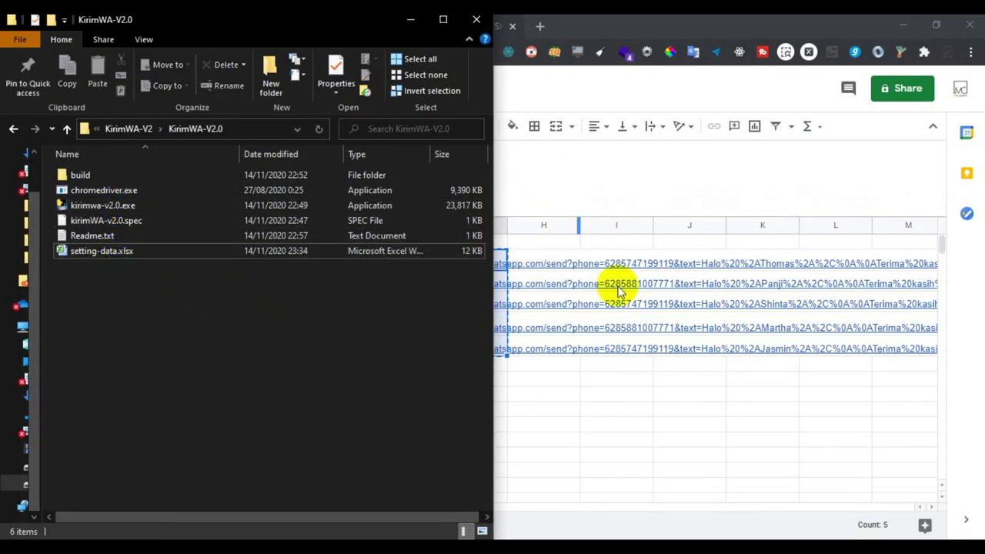
pyautogui.click(585, 408)
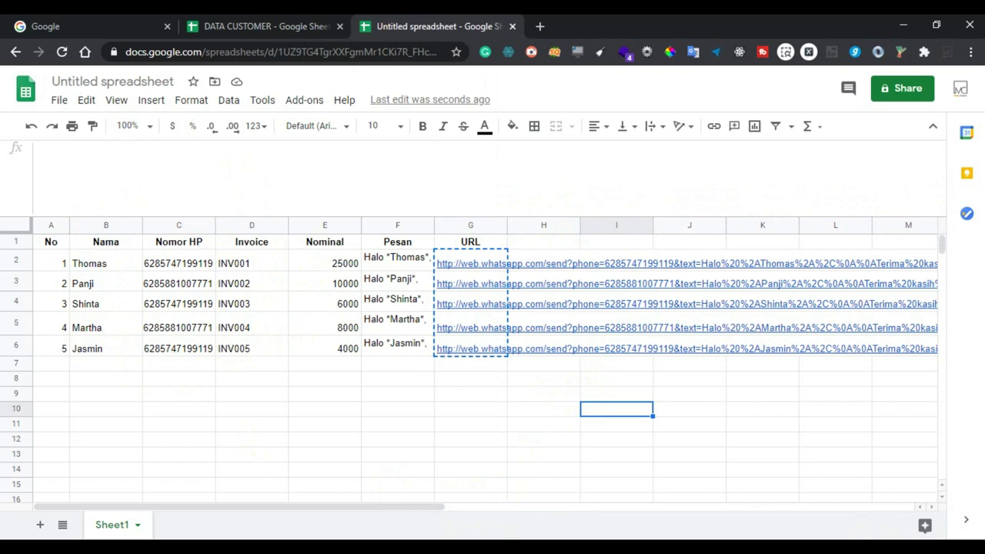
pyautogui.moveTo(477, 548)
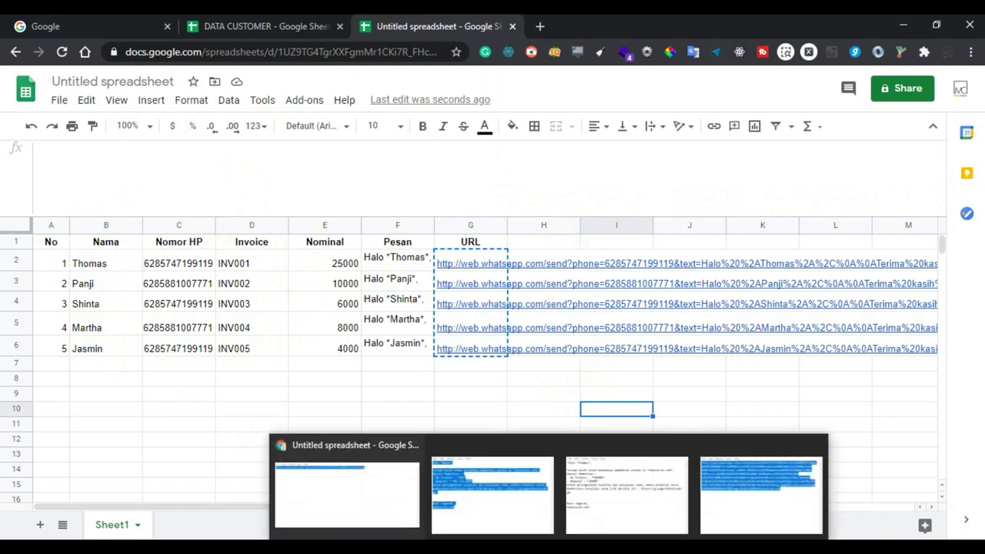
pyautogui.click(490, 485)
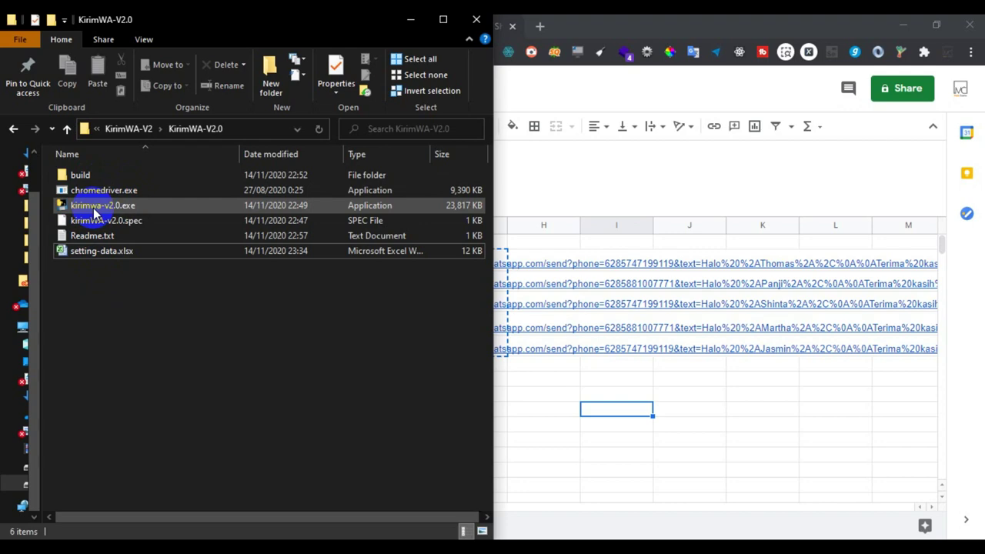
# Launch kirimwa-v2.0.exe and allow it access through the Windows firewall.
pyautogui.doubleClick(108, 210)
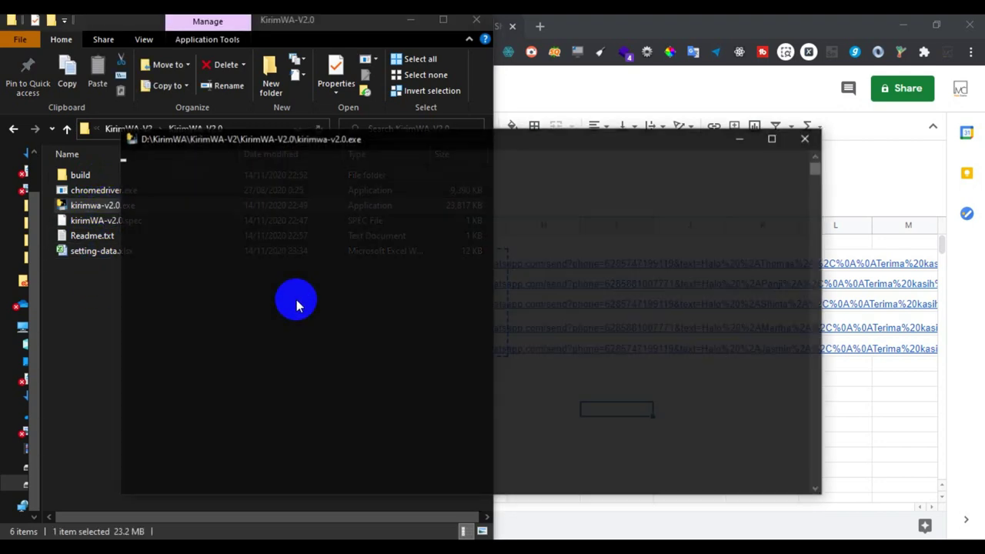
pyautogui.click(578, 412)
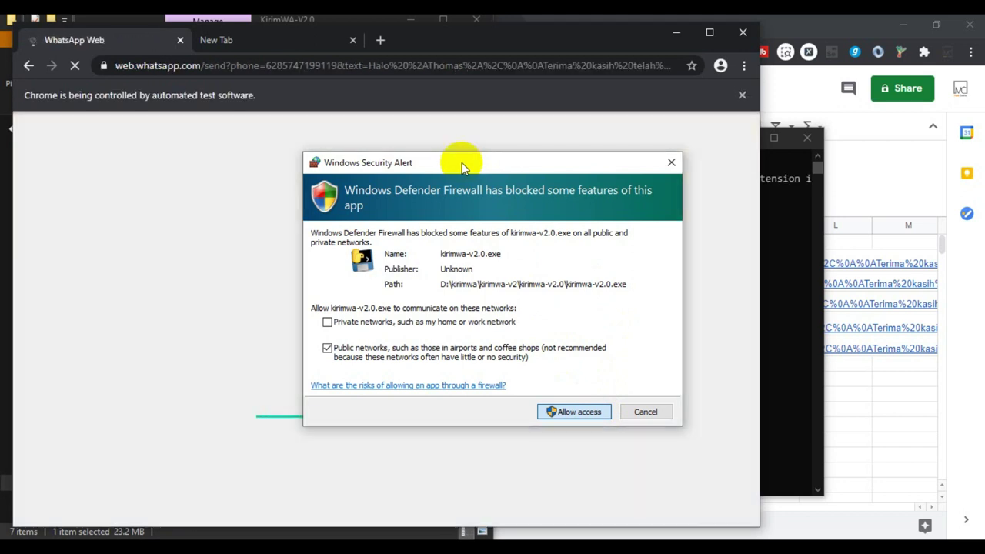
pyautogui.click(570, 412)
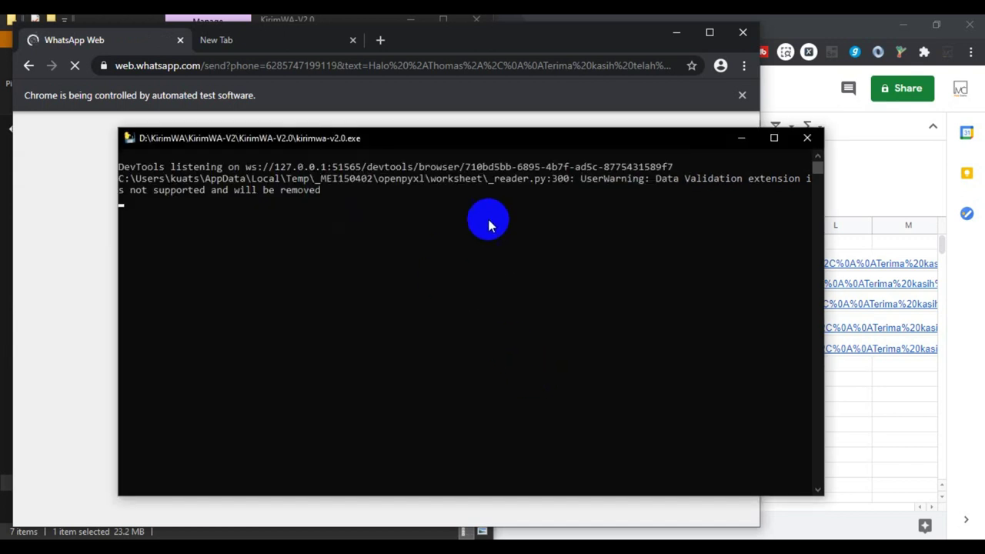
# Hide the KirimWA console while messages send, then close the automated Chrome window.
pyautogui.click(750, 140)
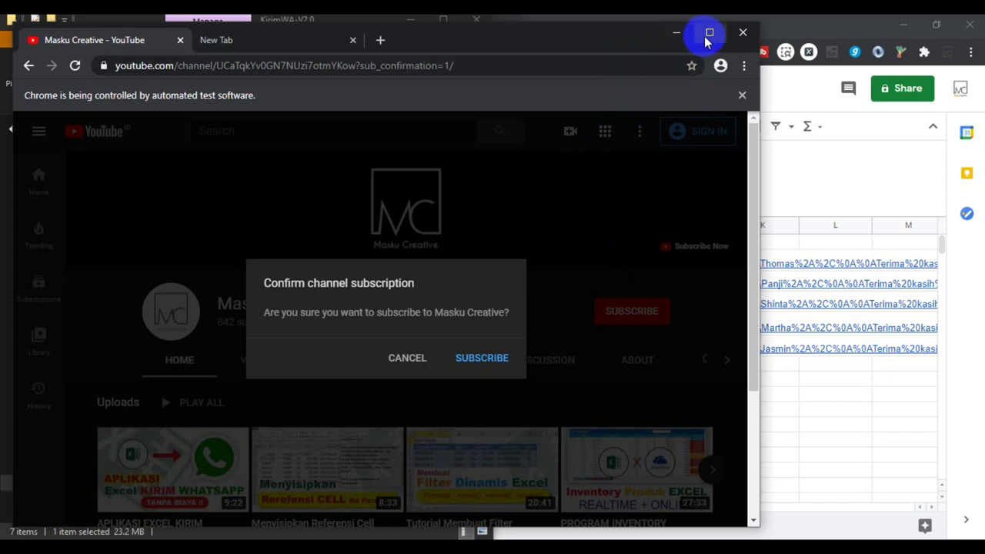
pyautogui.click(741, 35)
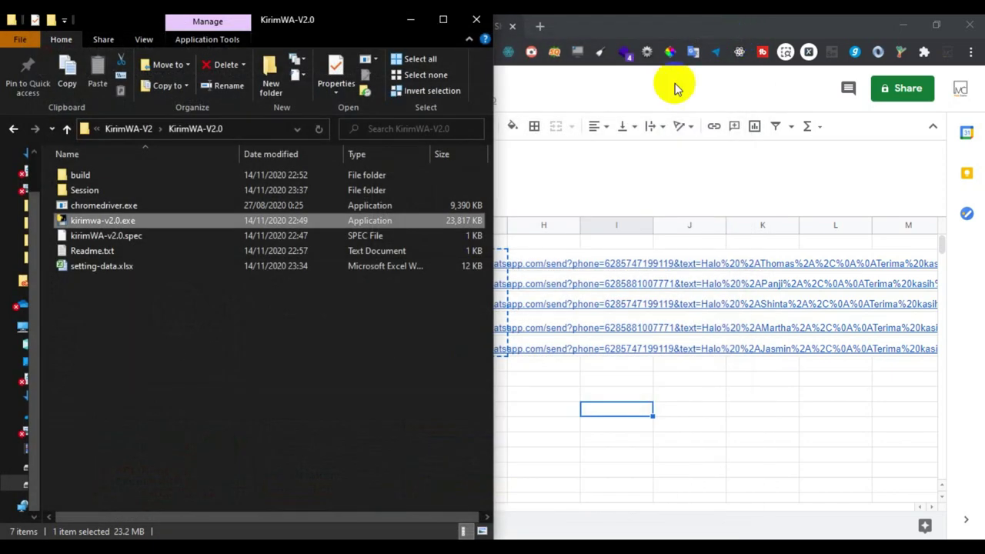
pyautogui.click(227, 343)
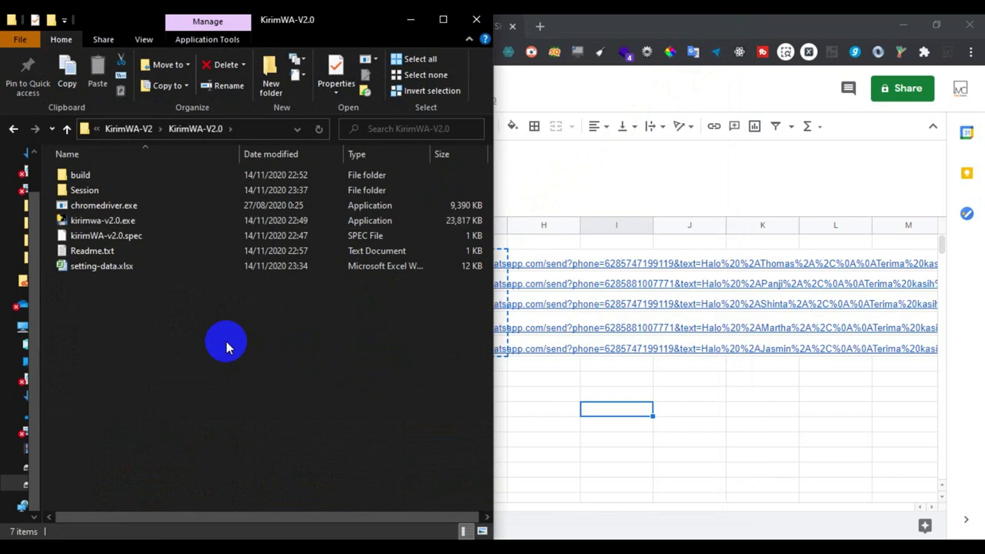